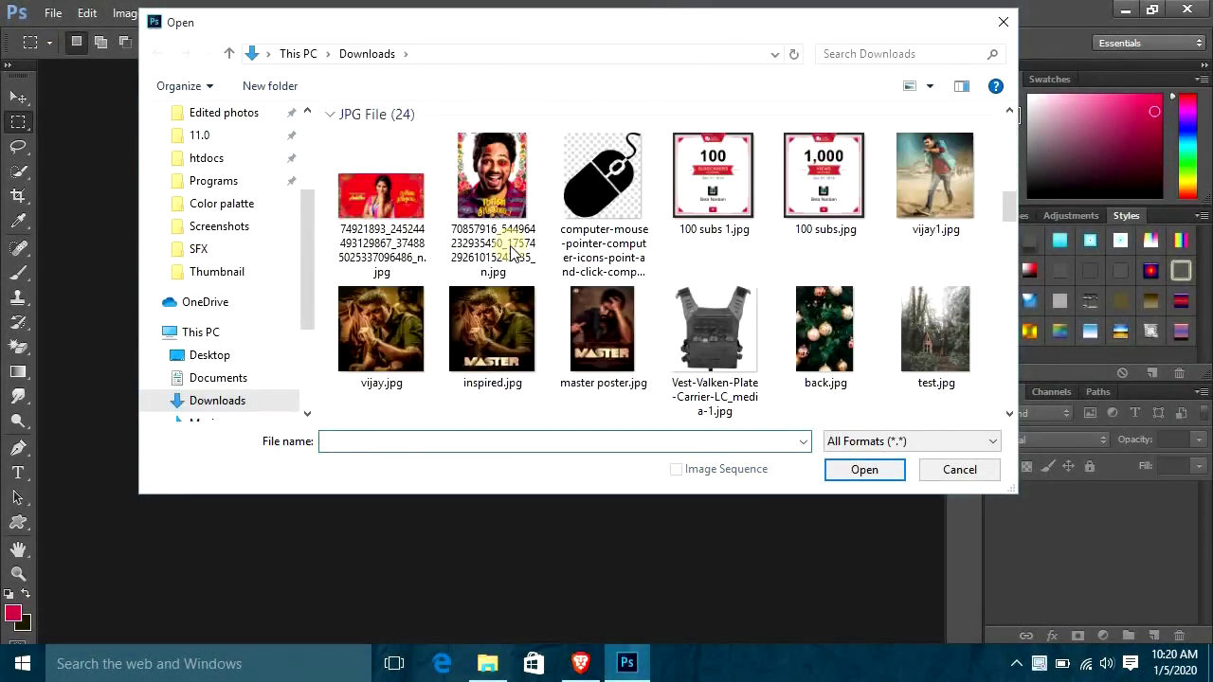
Open the laughing-man poster JPG and fit it to the screen.
double_click(480, 184)
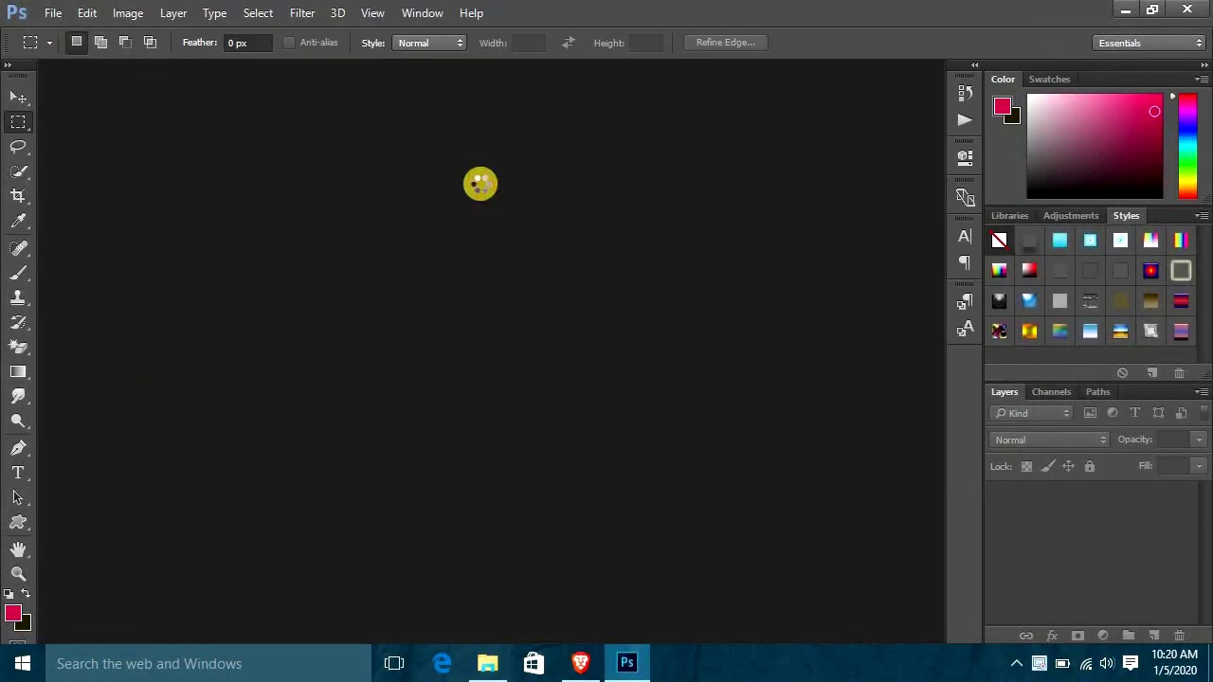
key("ctrl+0")
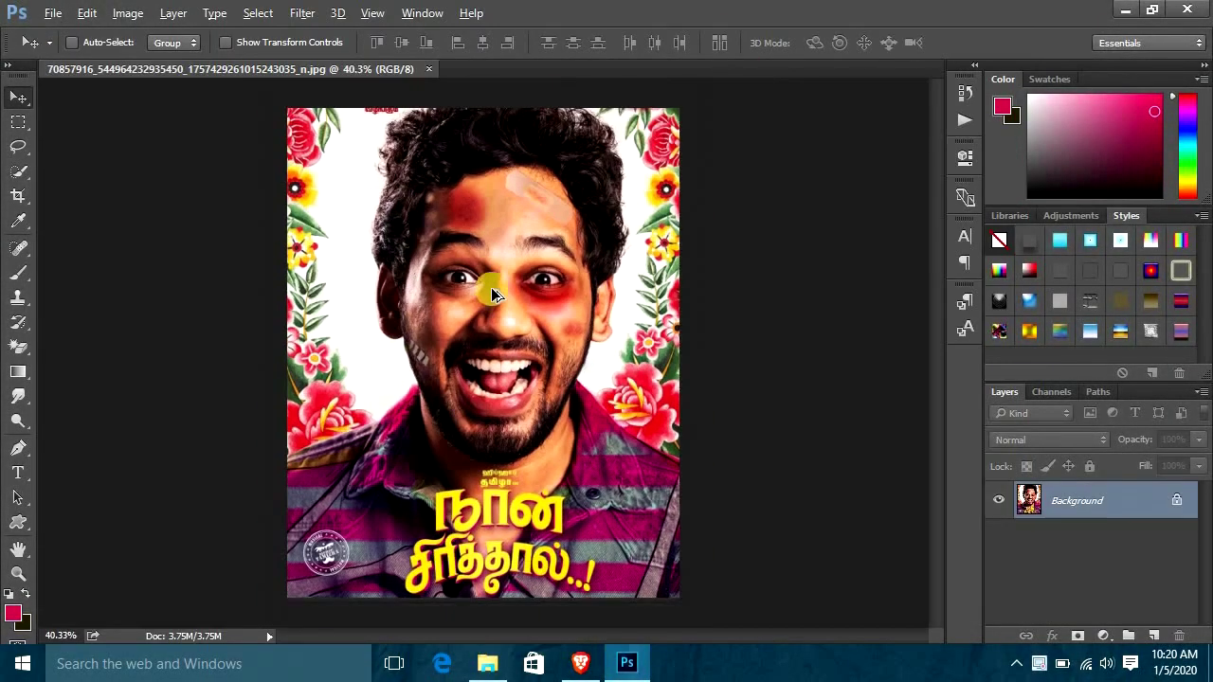
Trace the shirt outline with the Pen tool along collar, right side and bottom edge.
left_click(18, 452)
scroll(292, 446, "up", 5)
left_click(246, 503)
left_click(429, 415)
left_click(500, 396)
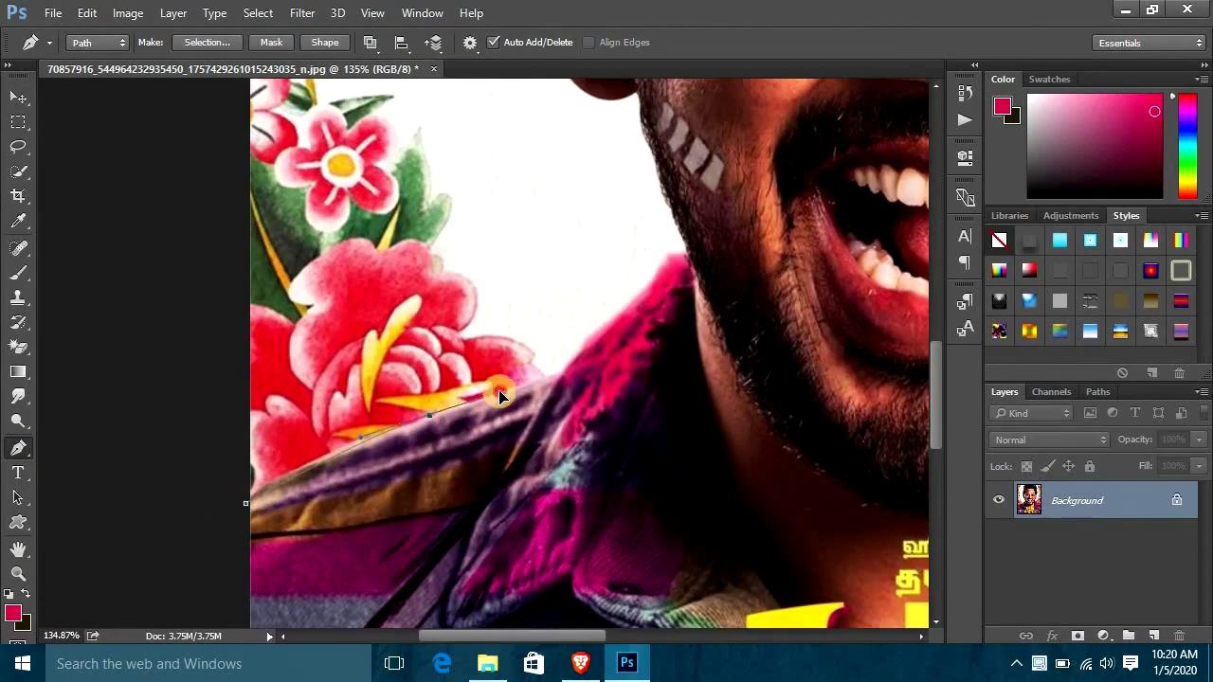
scroll(686, 261, "right", 5)
left_click_drag(561, 281, 595, 230)
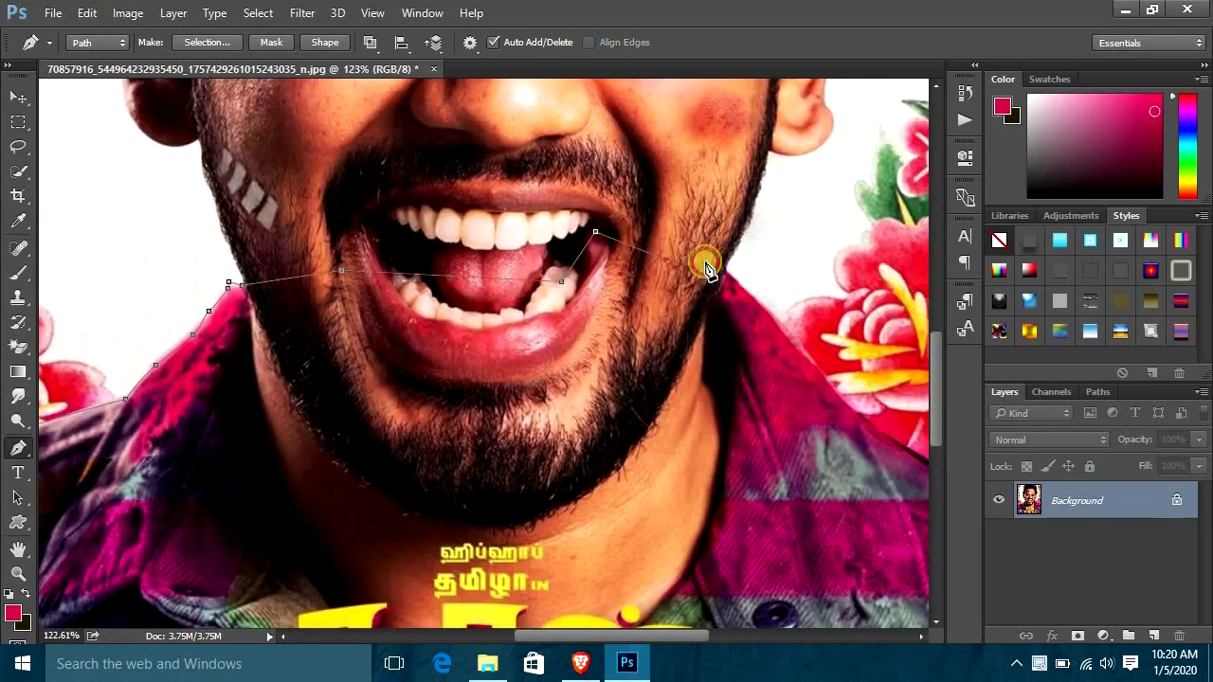
scroll(810, 355, "right", 5)
left_click(704, 465)
left_click(774, 503)
scroll(855, 212, "down", 5)
scroll(162, 492, "left", 10)
scroll(162, 216, "up", 3)
left_click(189, 184)
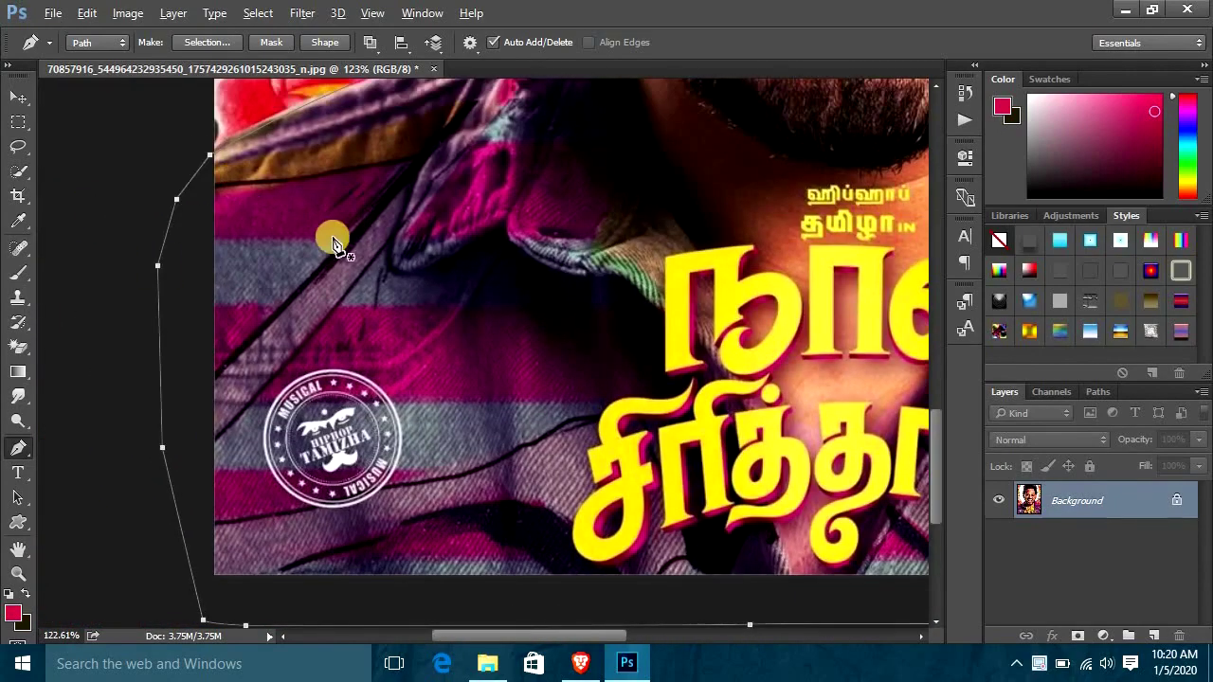
scroll(767, 377, "down", 3)
Fill the shirt selection with sampled dark magenta on a new layer, then hide it.
key("ctrl+shift+alt+n")
key("ctrl+Return")
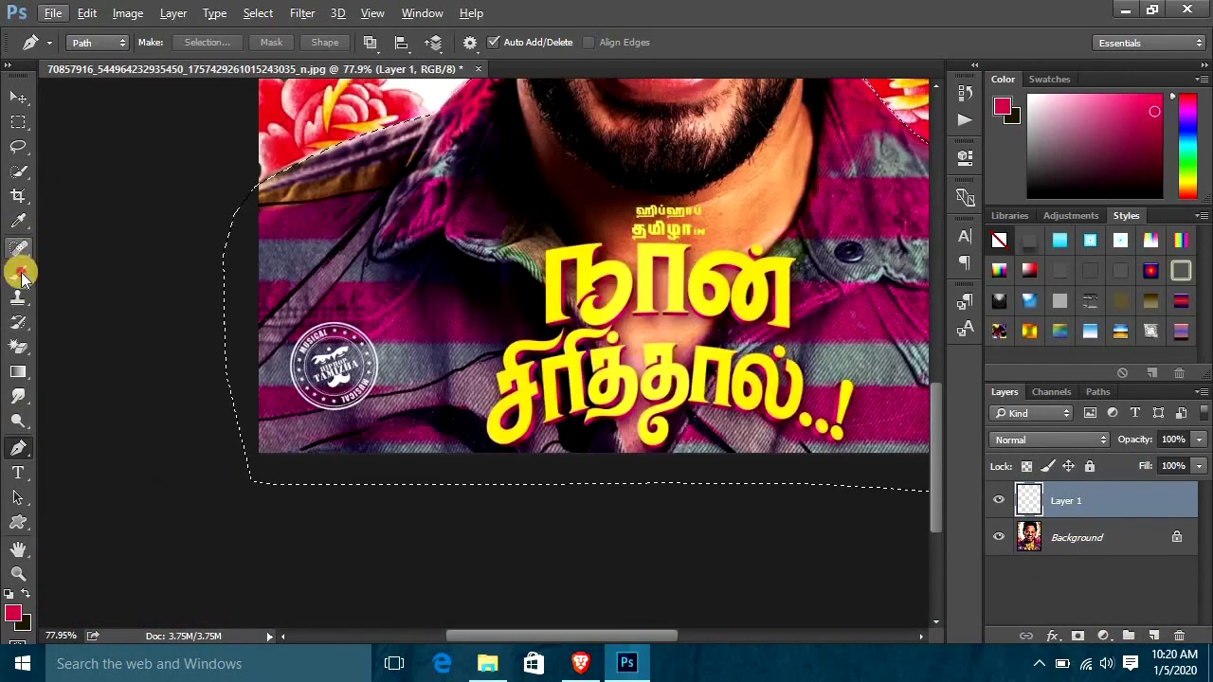
left_click(18, 271)
left_click(301, 214, "alt")
key("alt+BackSpace")
left_click(998, 500)
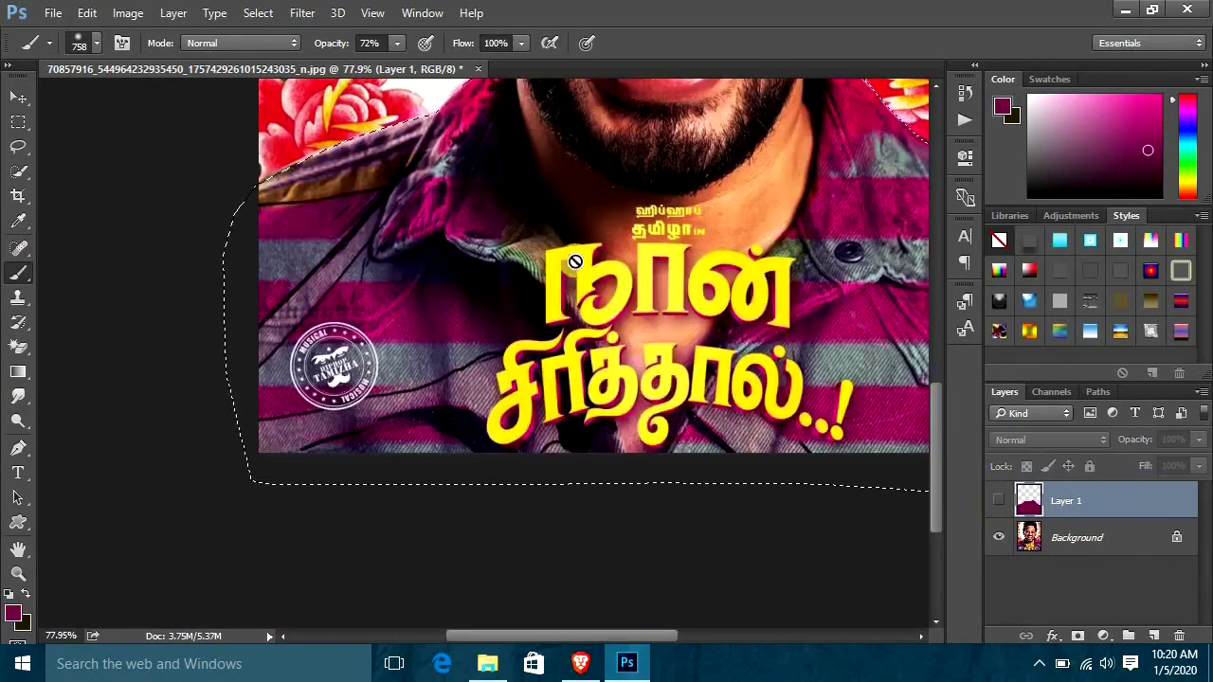
key("v")
scroll(509, 325, "up", 3)
scroll(147, 242, "up", 3)
Trace a Pen path along the jaw, below the chin and down the neck.
key("p")
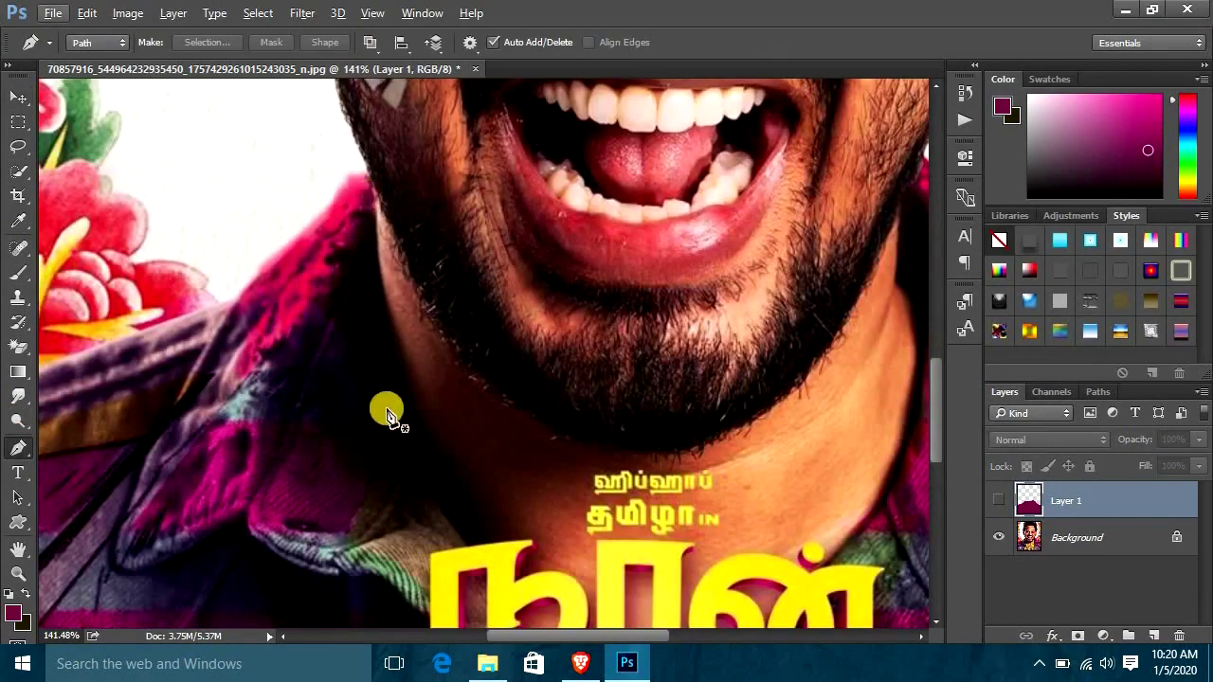
left_click(374, 183)
left_click_drag(388, 328, 395, 370)
left_click_drag(449, 533, 303, 277)
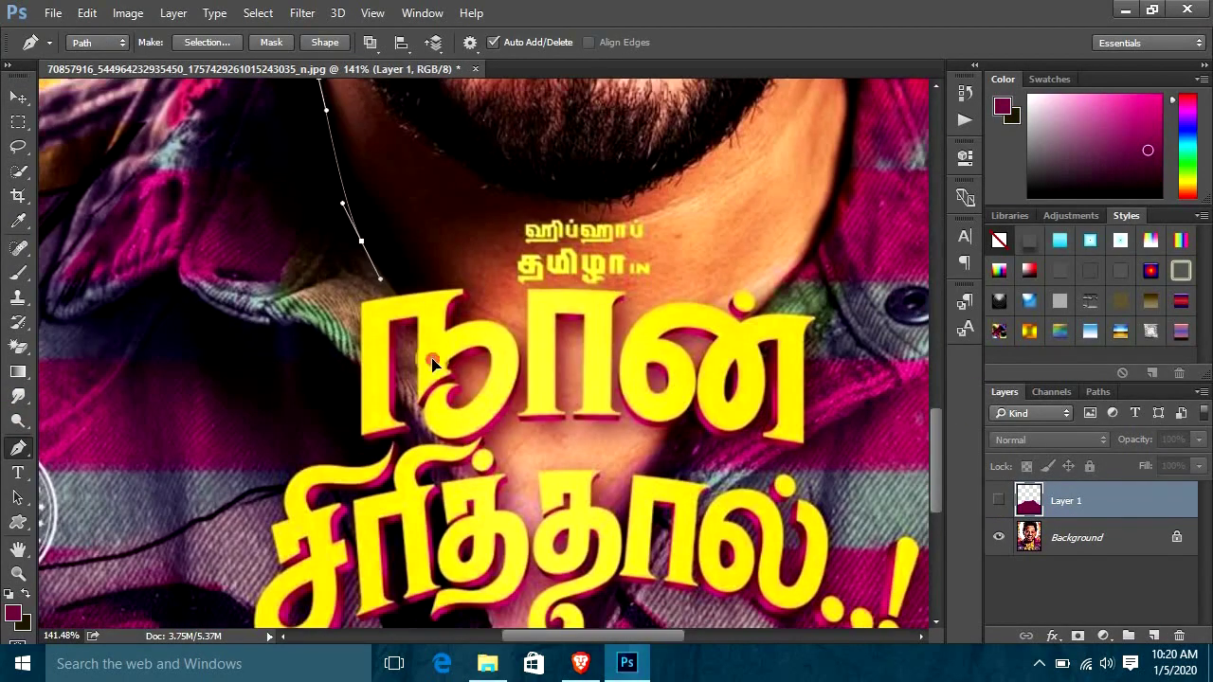
left_click_drag(376, 425, 388, 441)
mouse_move(506, 465)
left_mouse_down()
mouse_move(471, 390)
mouse_move(481, 387)
left_mouse_up()
left_click_drag(408, 597, 478, 625)
left_click_drag(625, 260, 650, 355)
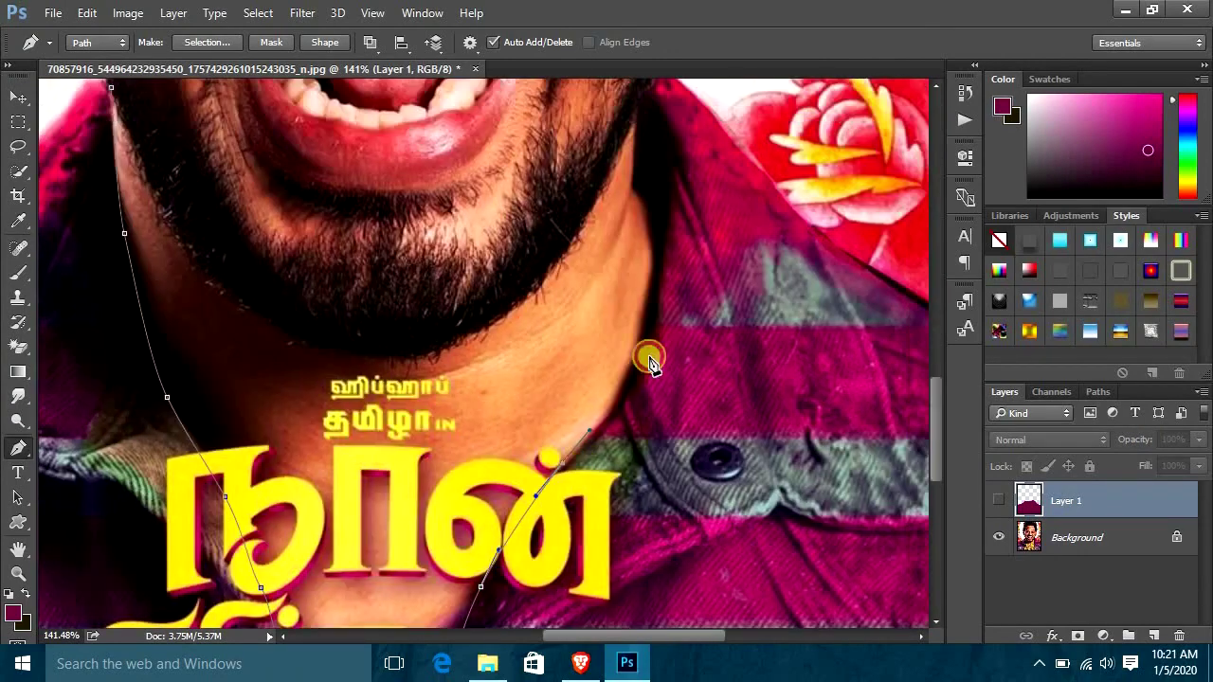
left_click_drag(650, 198, 652, 595)
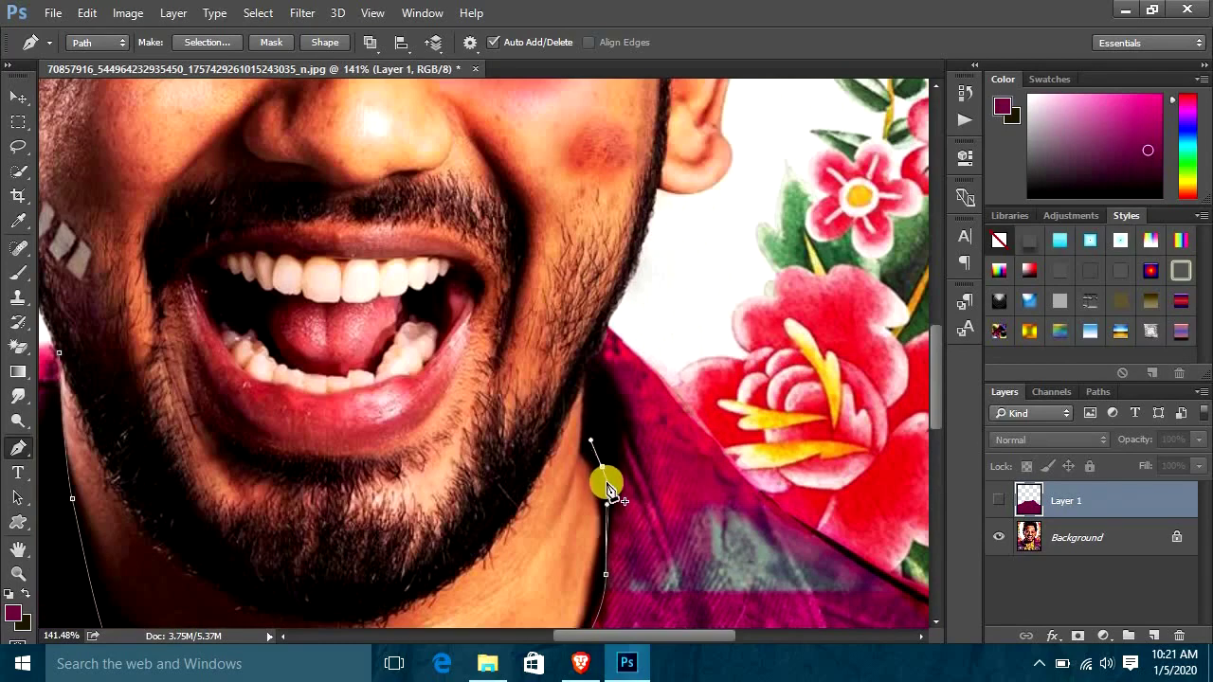
left_click_drag(672, 285, 880, 239)
left_click(272, 303)
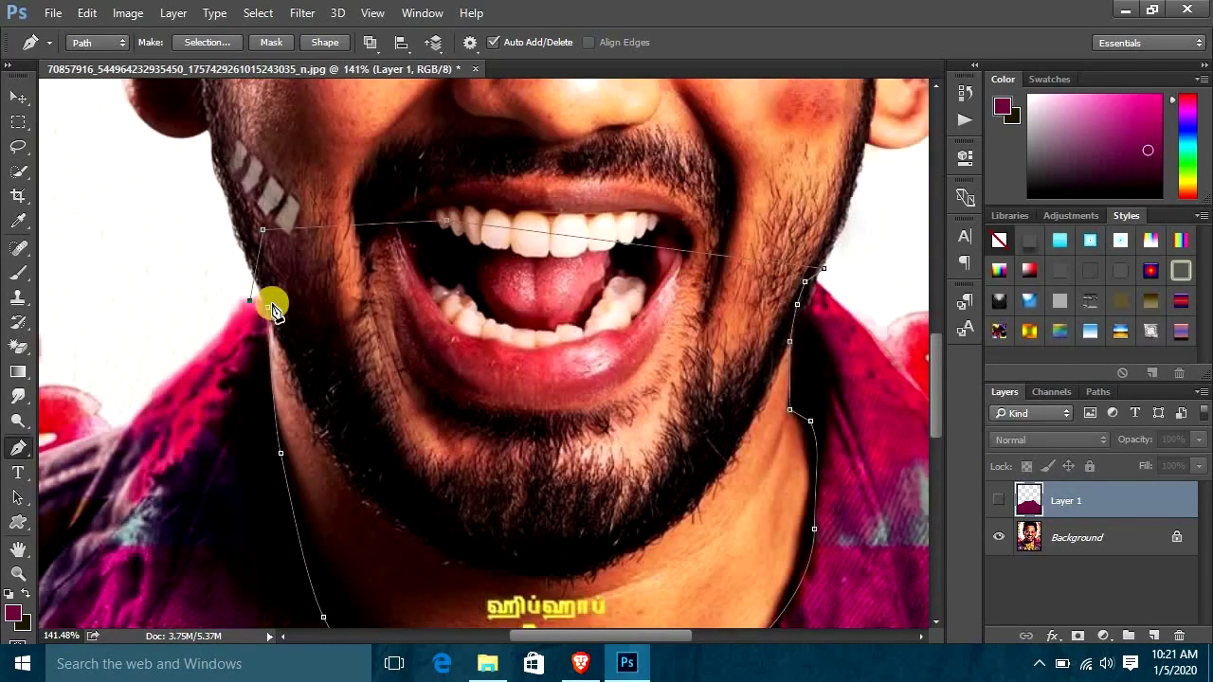
Fill the jaw and neck selection with sampled orange on Layer 2 and hide it.
key("ctrl+Return")
key("ctrl+shift+alt+n")
key("b")
left_click(350, 272, "alt")
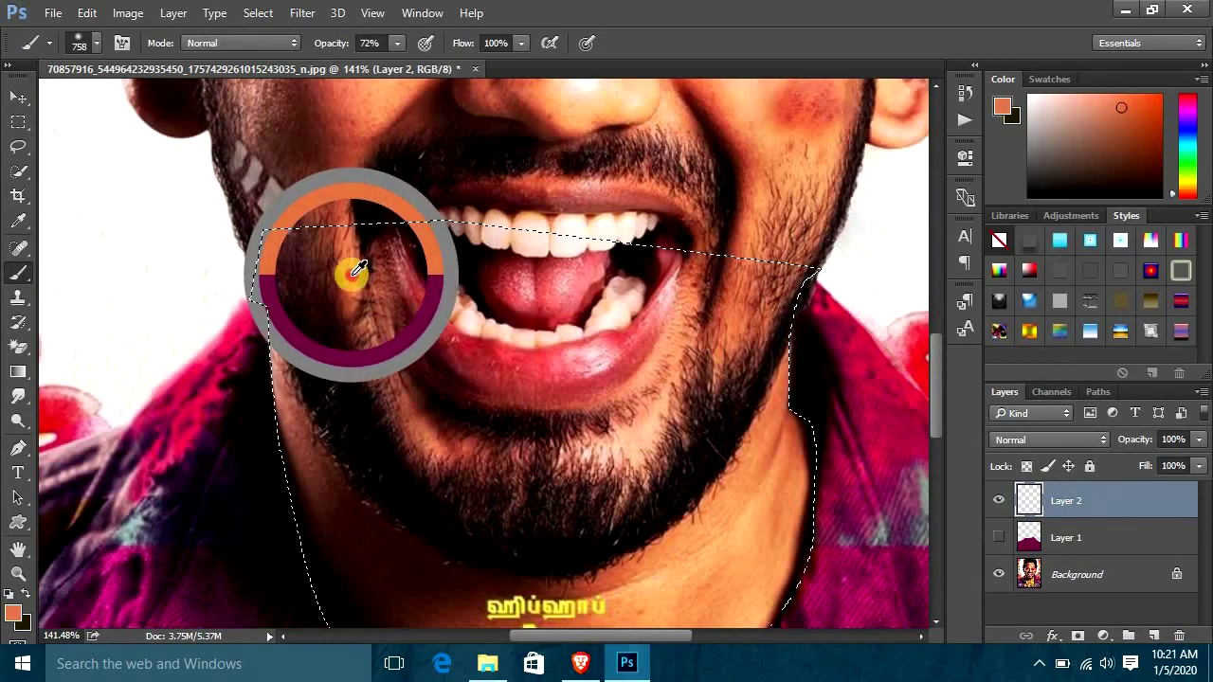
key("alt+BackSpace")
key("ctrl+d")
key("v")
left_click(999, 537)
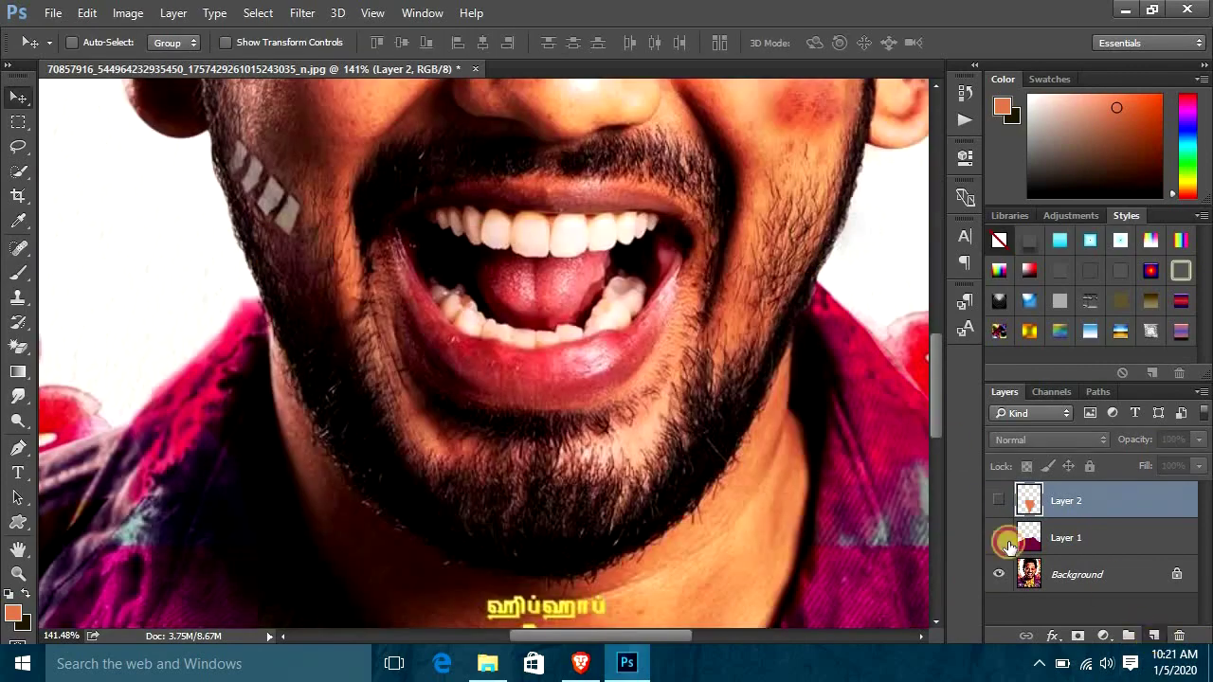
left_click(1153, 635)
key("ctrl+0")
scroll(487, 428, "down", 3)
scroll(461, 365, "up", 2)
Start the face path at the cheek and trace around the ear to its tip.
key("p")
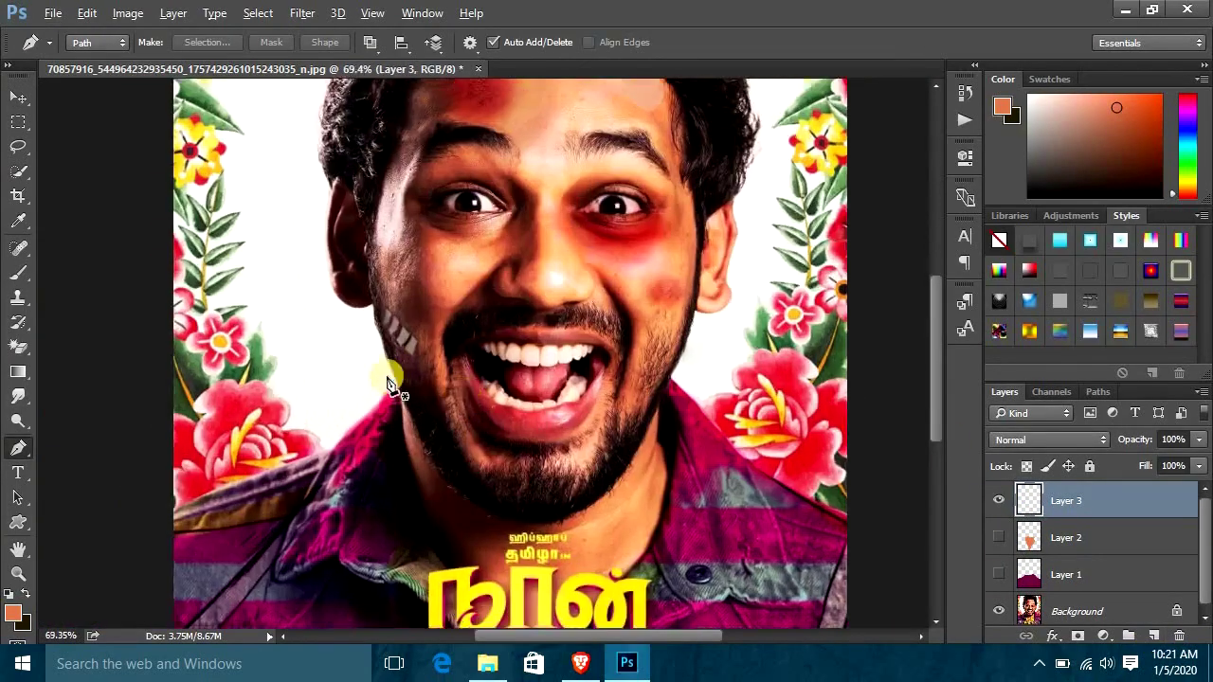
scroll(386, 384, "up", 3)
left_click_drag(423, 467, 422, 420)
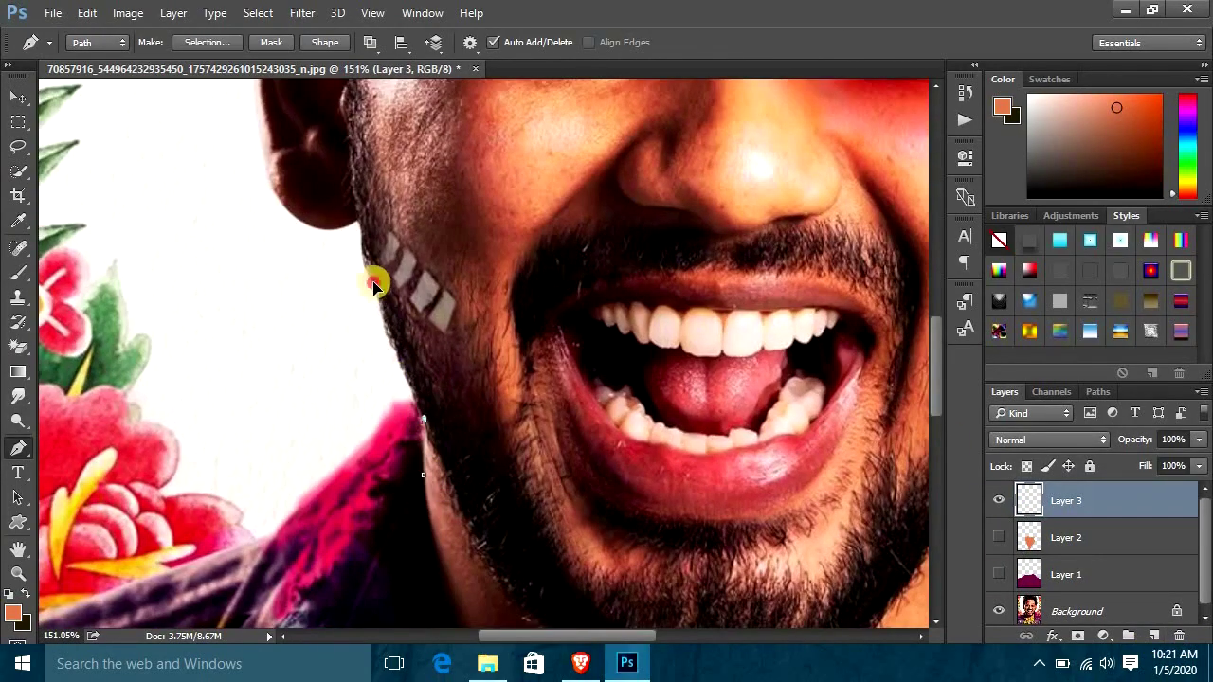
left_click_drag(360, 225, 360, 473)
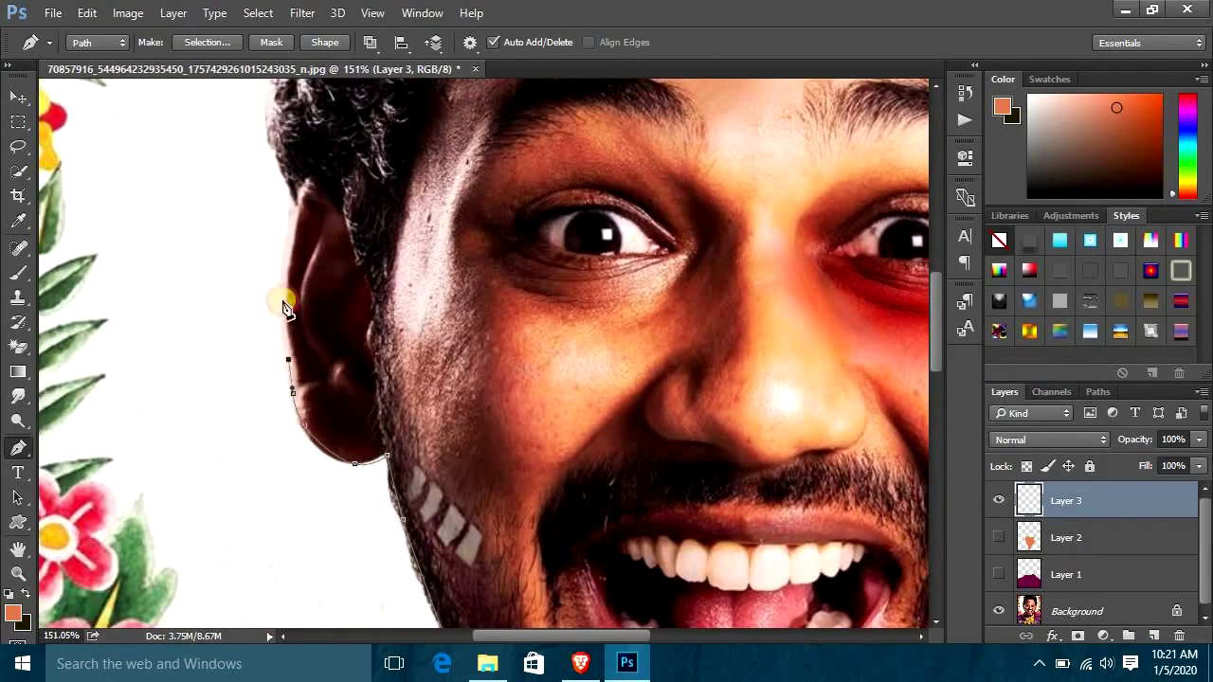
mouse_move(294, 212)
left_mouse_down()
mouse_move(405, 292)
mouse_move(560, 186)
mouse_move(739, 376)
mouse_move(666, 448)
mouse_move(625, 270)
left_mouse_up()
left_click(607, 199)
left_click(625, 290)
scroll(642, 379, "up", 2)
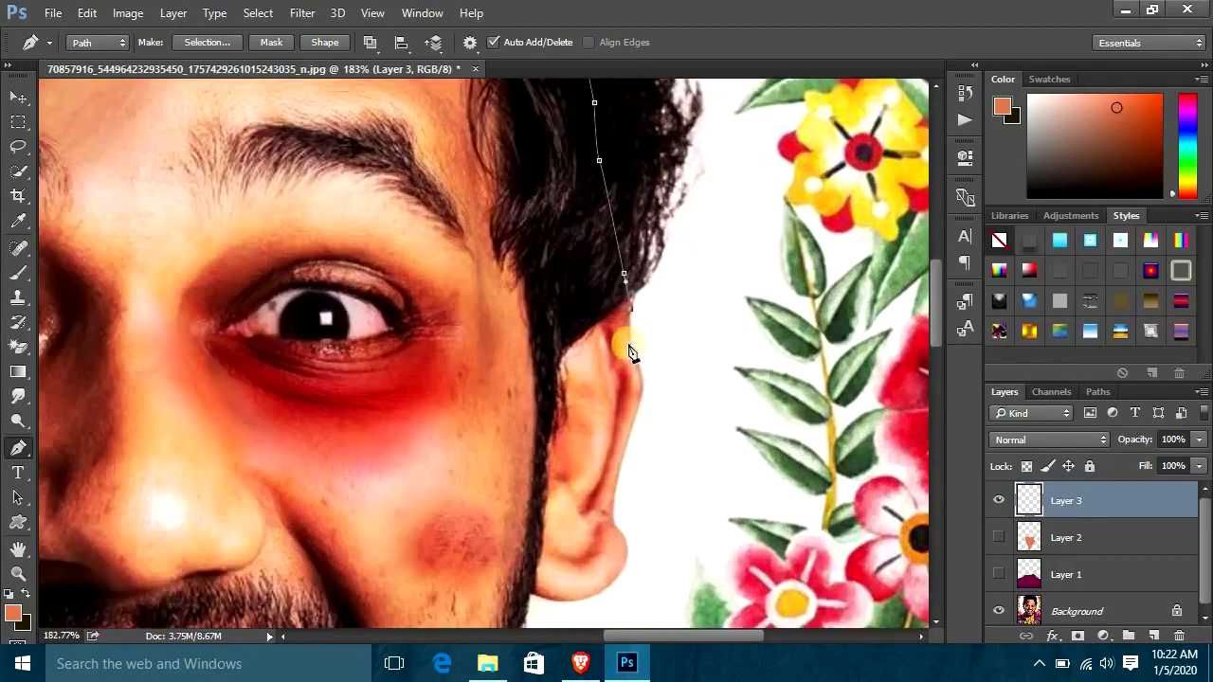
left_click(629, 557)
scroll(639, 454, "down", 3)
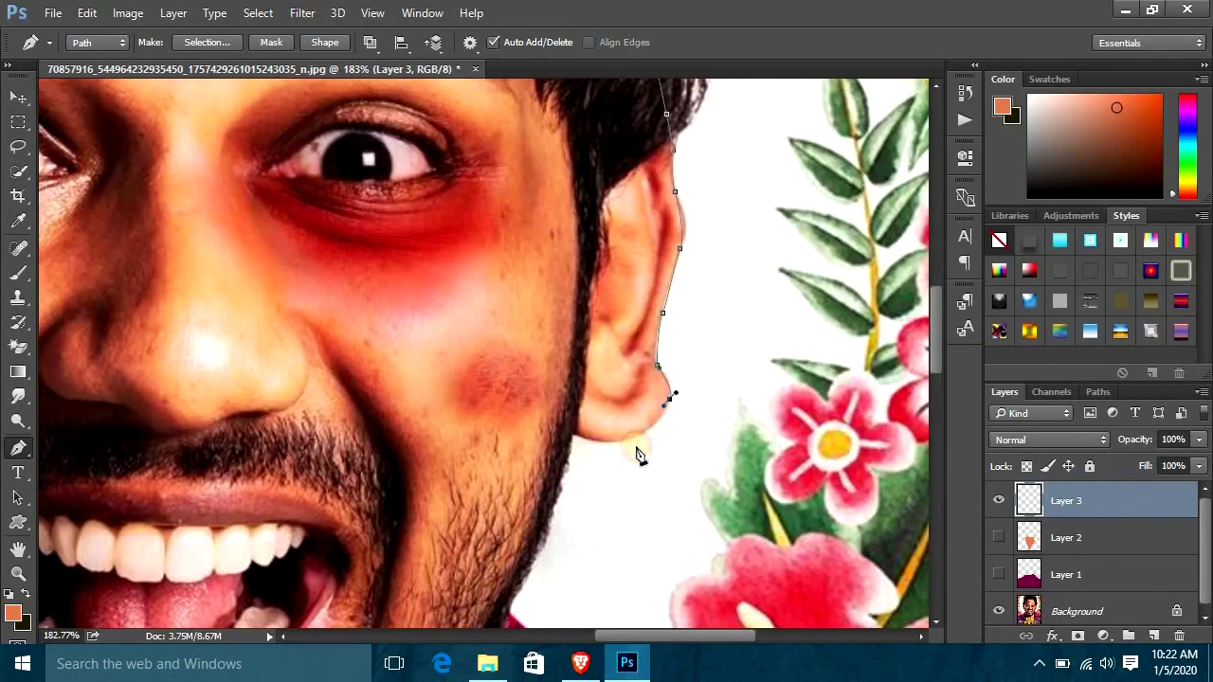
scroll(637, 202, "down", 3)
Trace the jaw and neck, close the face path and load it as a selection.
left_click(607, 286)
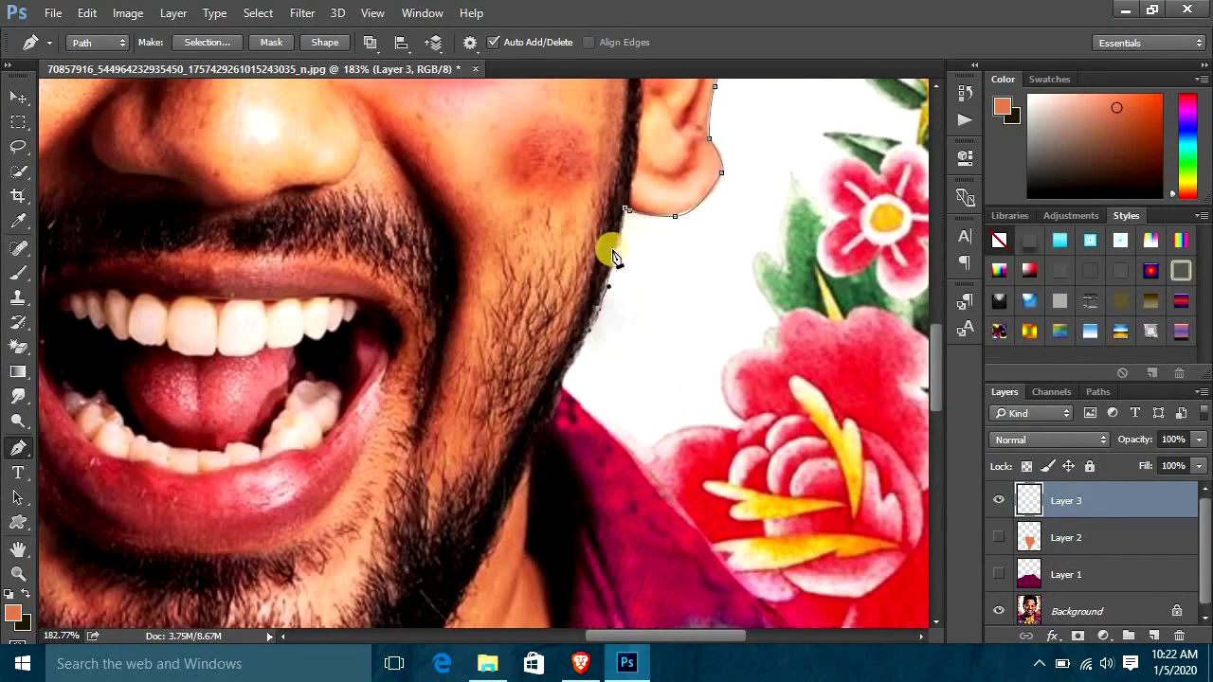
scroll(528, 529, "down", 3)
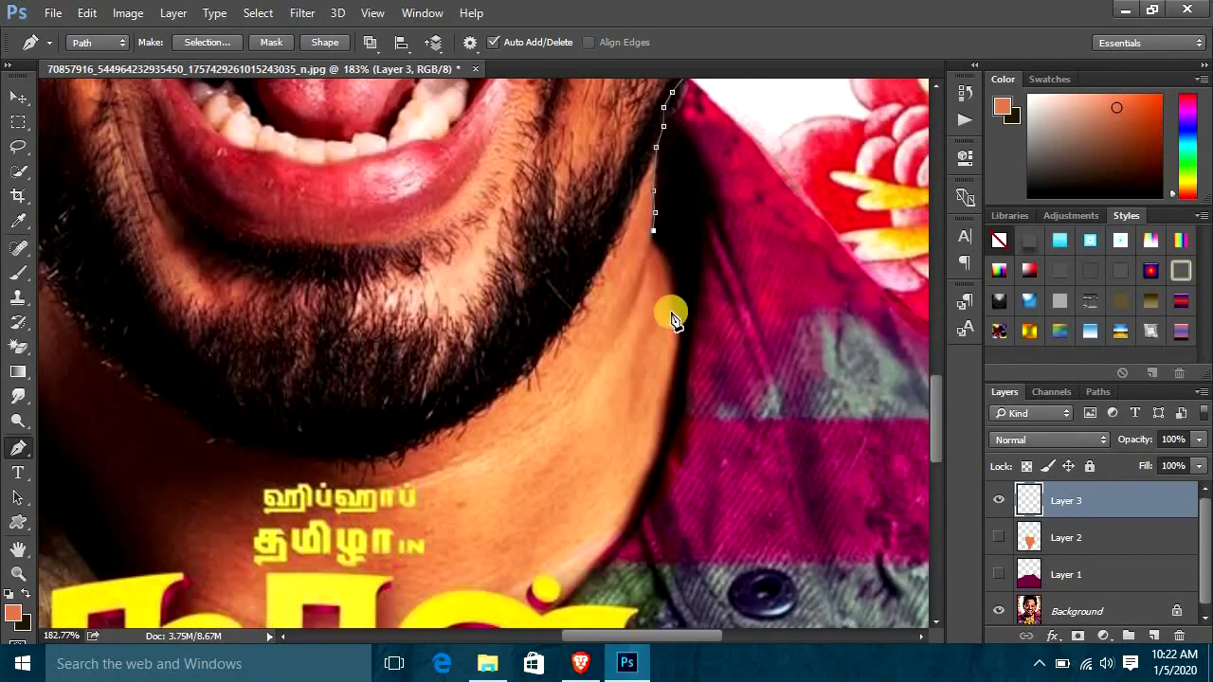
scroll(667, 312, "left", 3)
left_click(620, 496)
left_click(536, 371)
left_click(469, 297)
left_click(440, 178)
left_click(697, 208)
key("ctrl+Return")
scroll(696, 209, "down", 3)
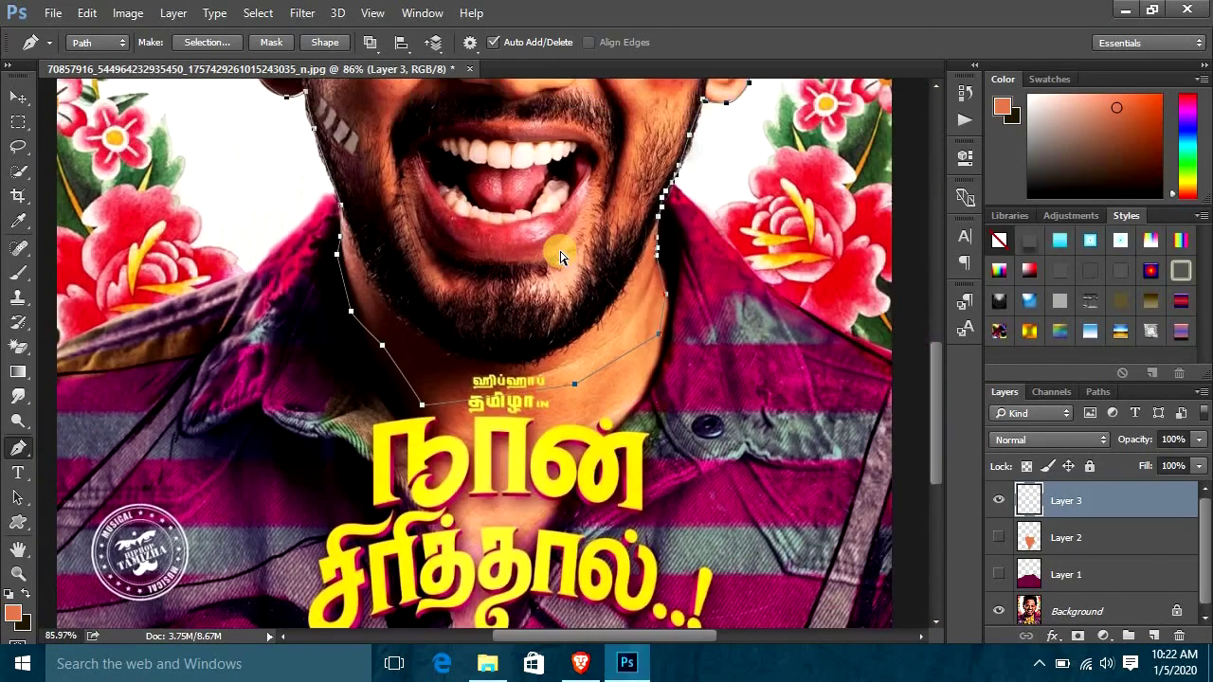
Set up Layer 3 for the orange face fill, toggling the skin layers' visibility.
key("b")
left_click(1066, 537)
left_click(998, 538)
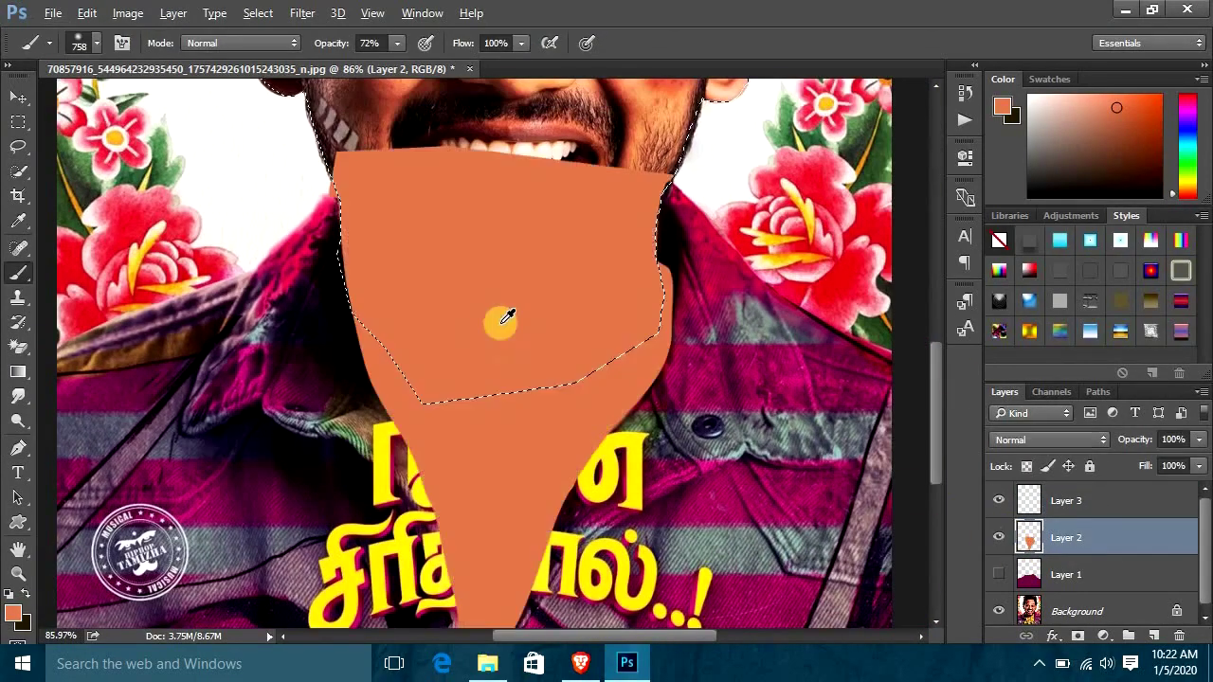
left_click(1066, 500)
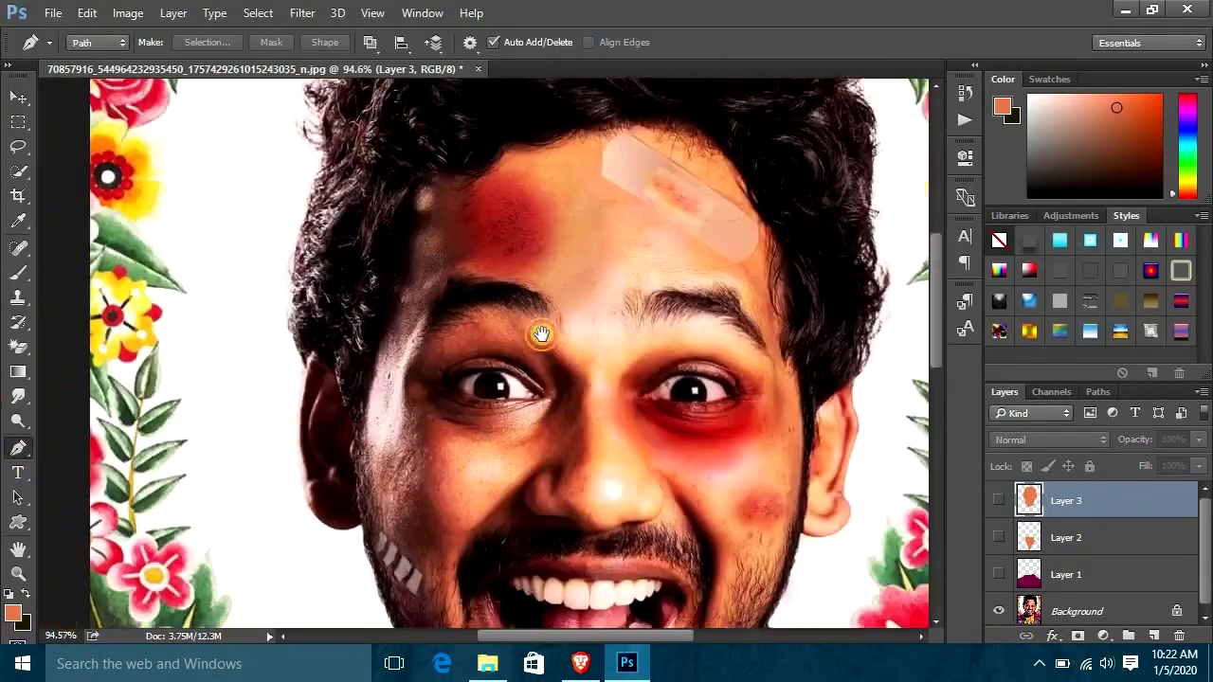
Trace the hairline from the left side across the forehead to the temple.
scroll(387, 427, "up", 3)
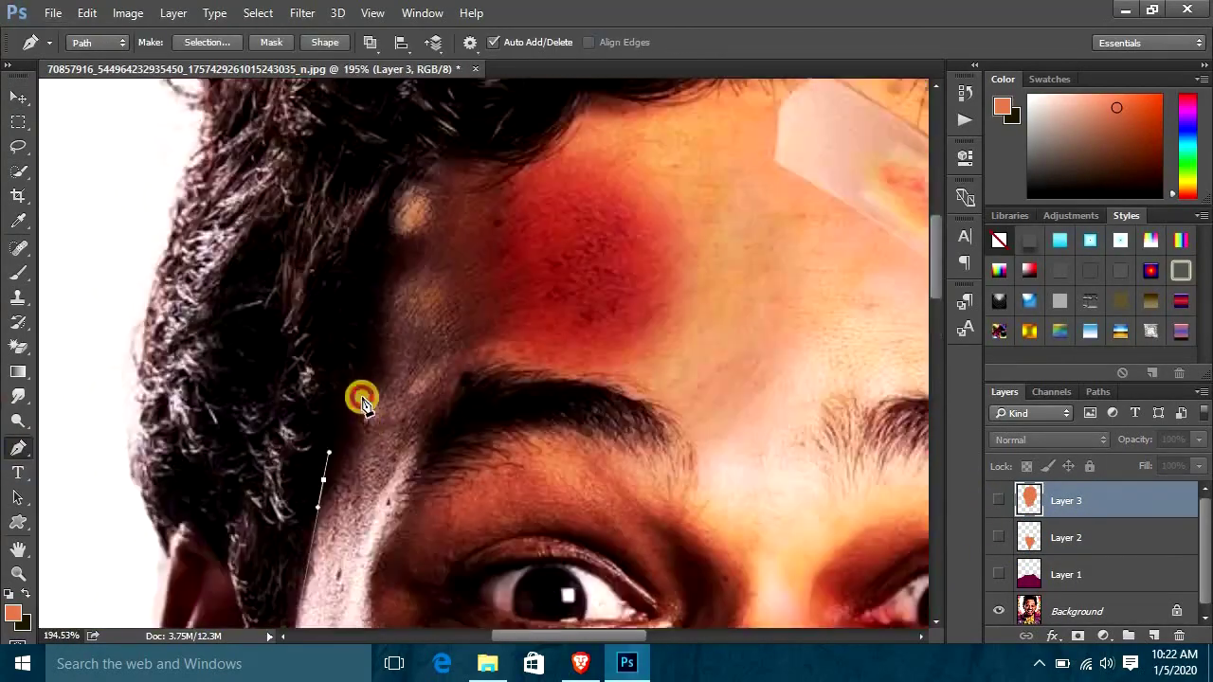
left_click(358, 367)
left_click(377, 284)
left_click(381, 237)
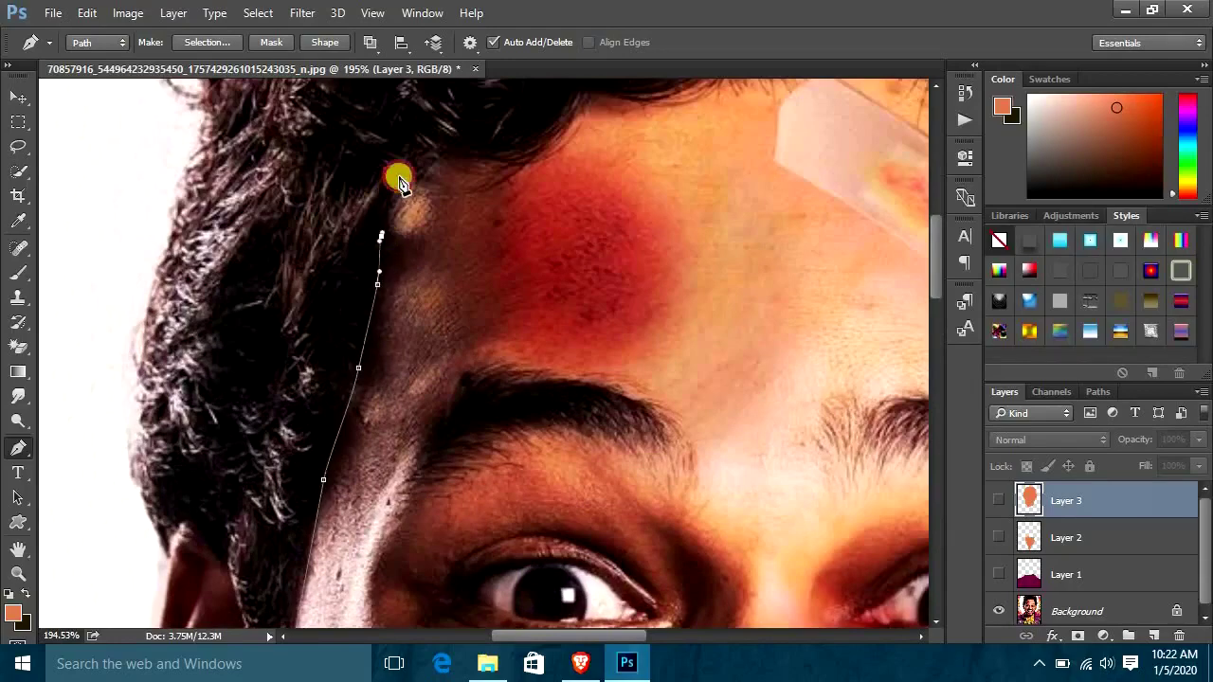
left_click_drag(538, 170, 389, 487)
left_click(387, 475)
left_click(438, 405)
left_click_drag(433, 410, 474, 319)
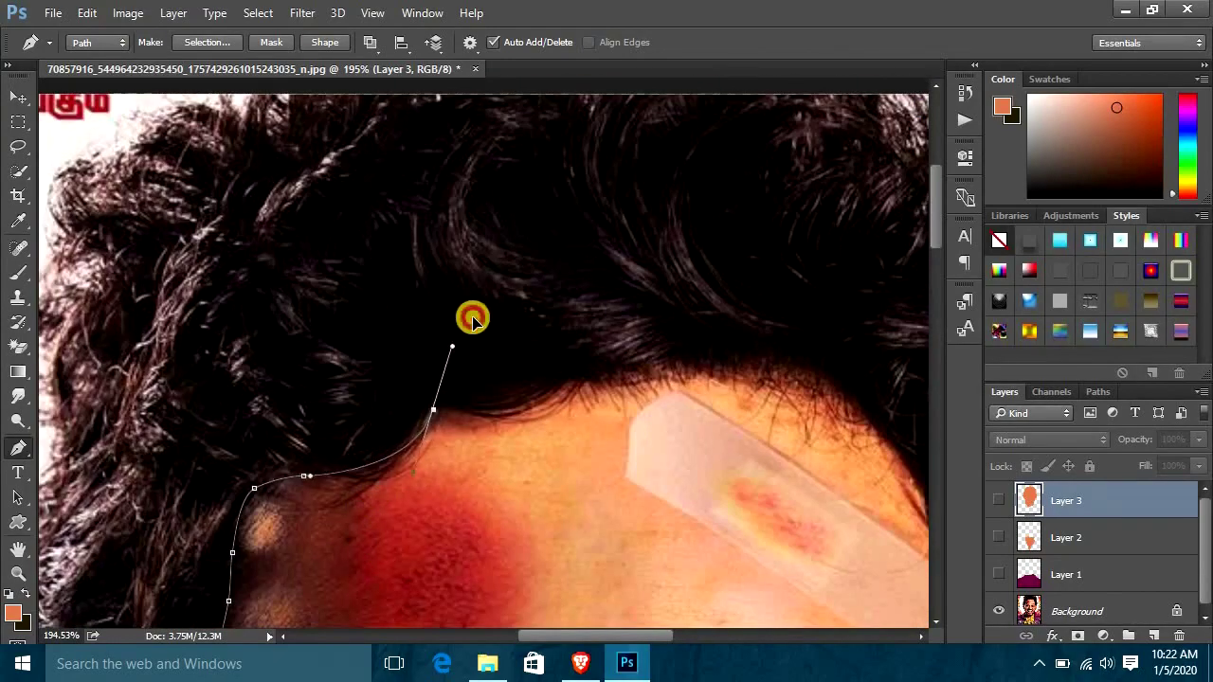
left_click_drag(574, 378, 641, 319)
left_click(674, 374)
left_click_drag(712, 367, 616, 441)
left_click(617, 442)
left_click(679, 544)
left_click_drag(679, 544, 590, 357)
left_click(604, 392)
left_click(616, 475)
left_click(614, 538)
Finish the hair outline around the top and left edge with curved points.
left_click_drag(610, 608, 653, 273)
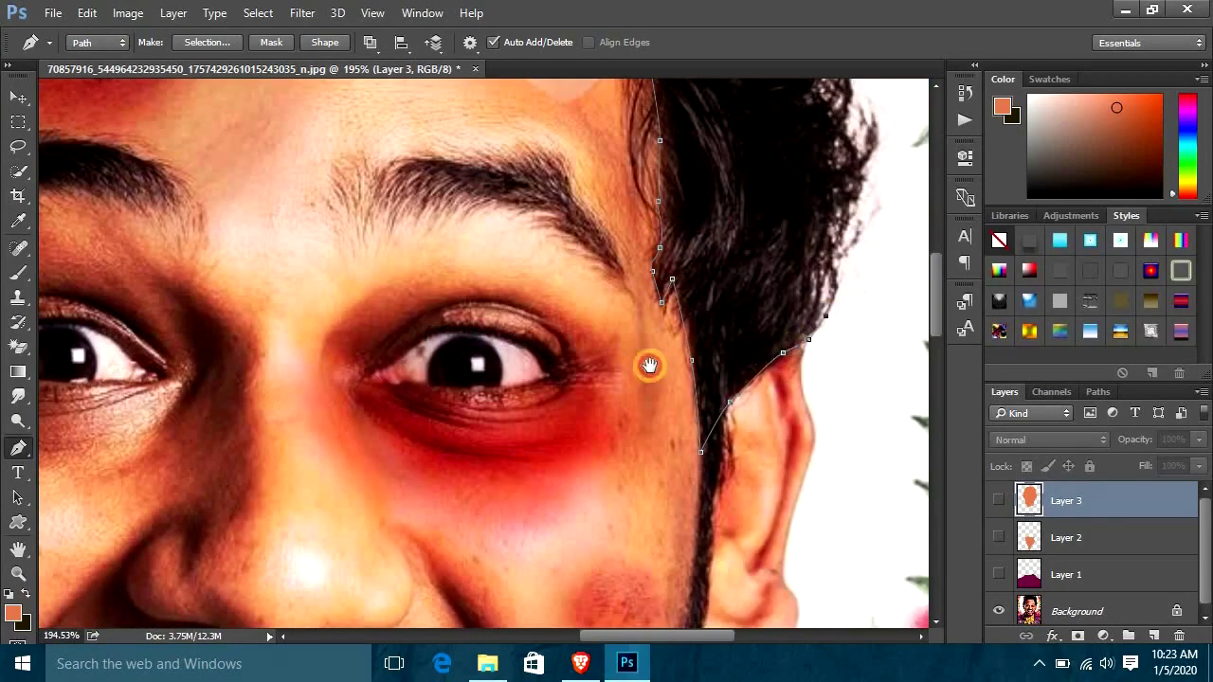
left_click_drag(782, 267, 592, 427)
left_click_drag(647, 185, 641, 324)
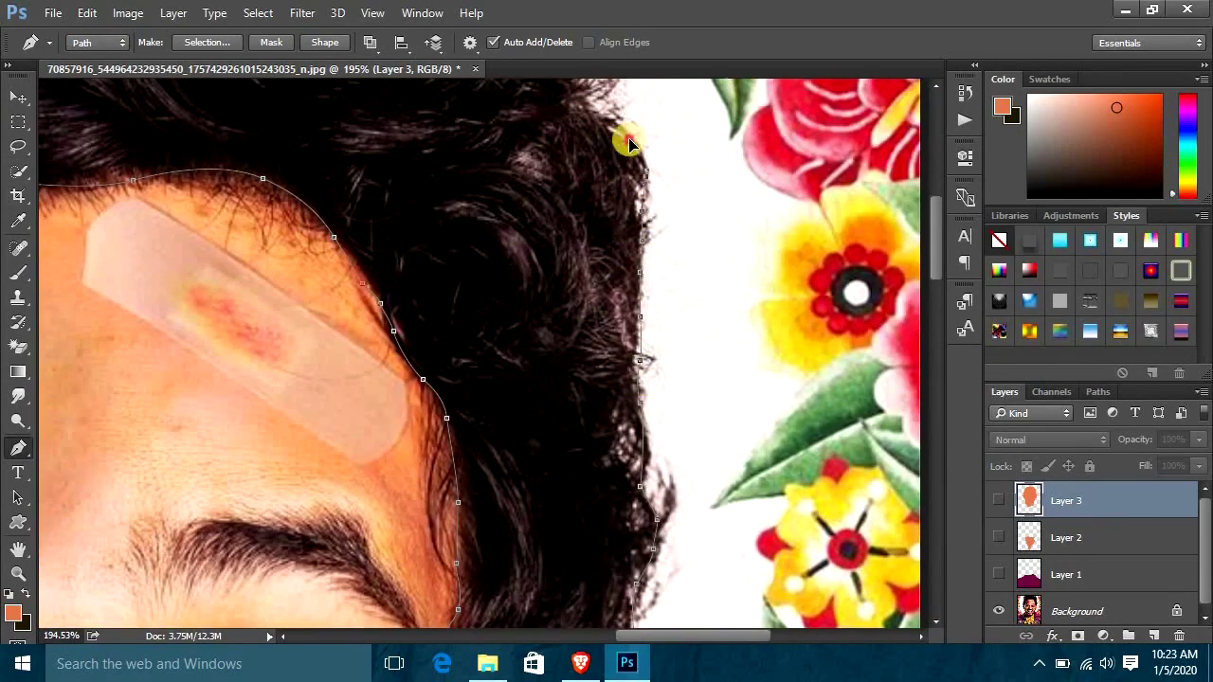
left_click_drag(636, 151, 574, 320)
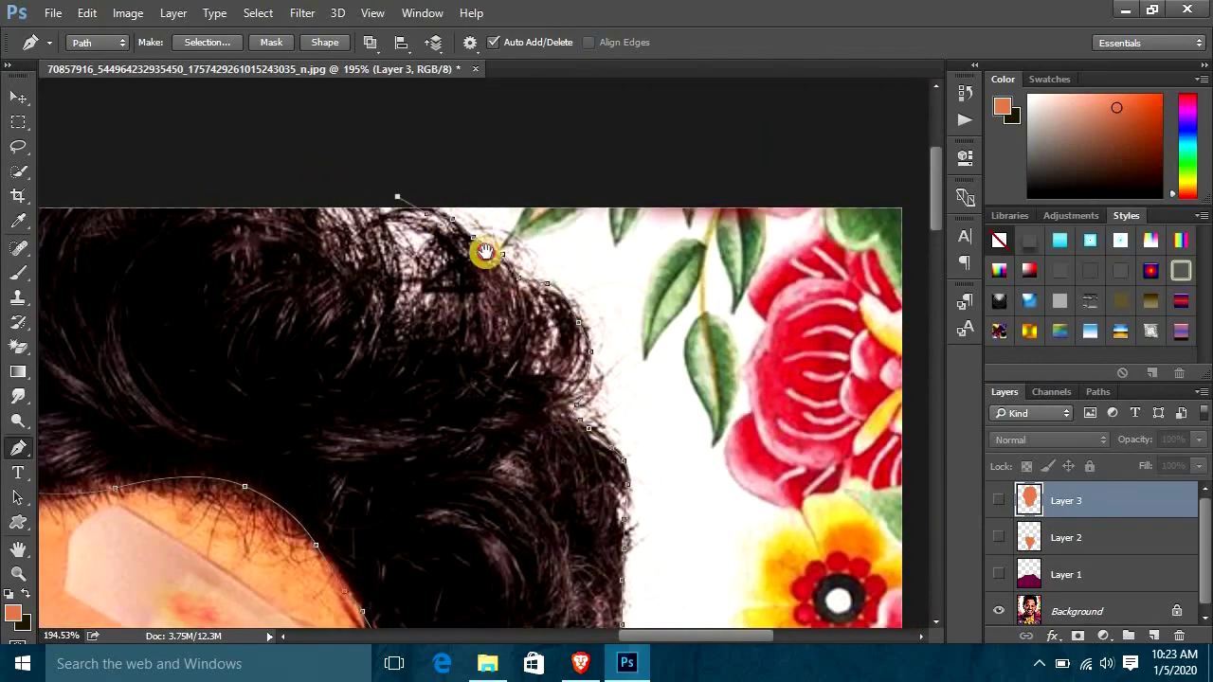
left_click_drag(203, 216, 306, 263)
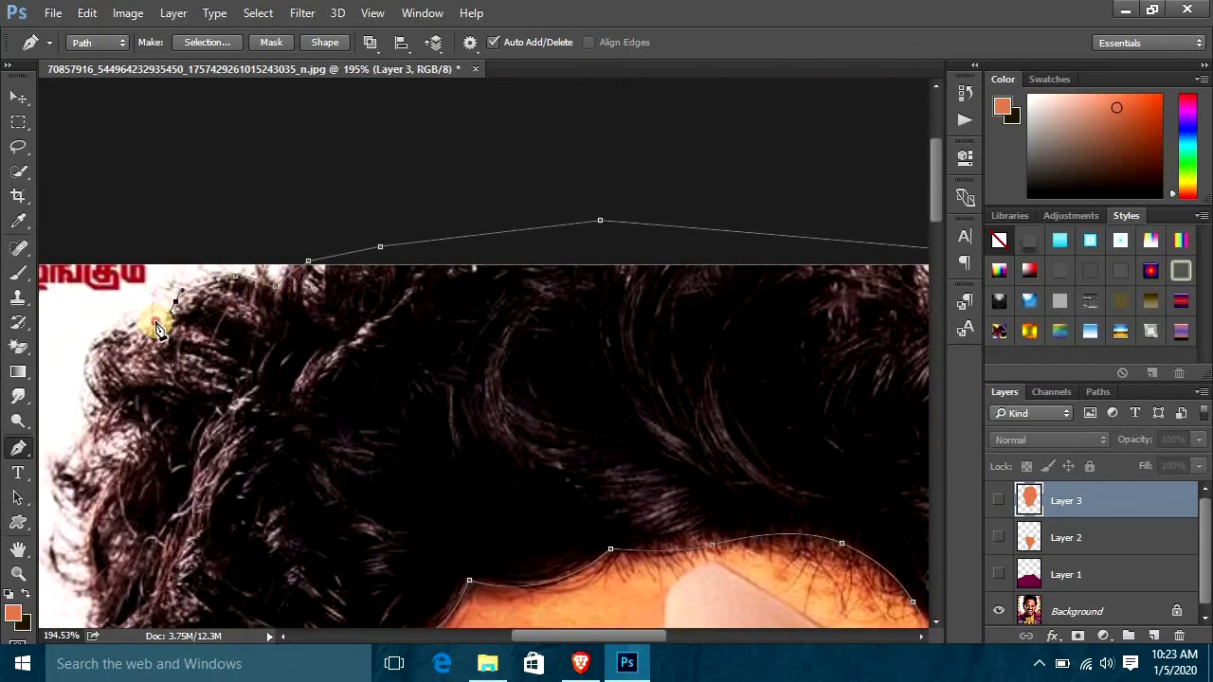
left_click_drag(95, 398, 362, 279)
left_click_drag(360, 426, 541, 190)
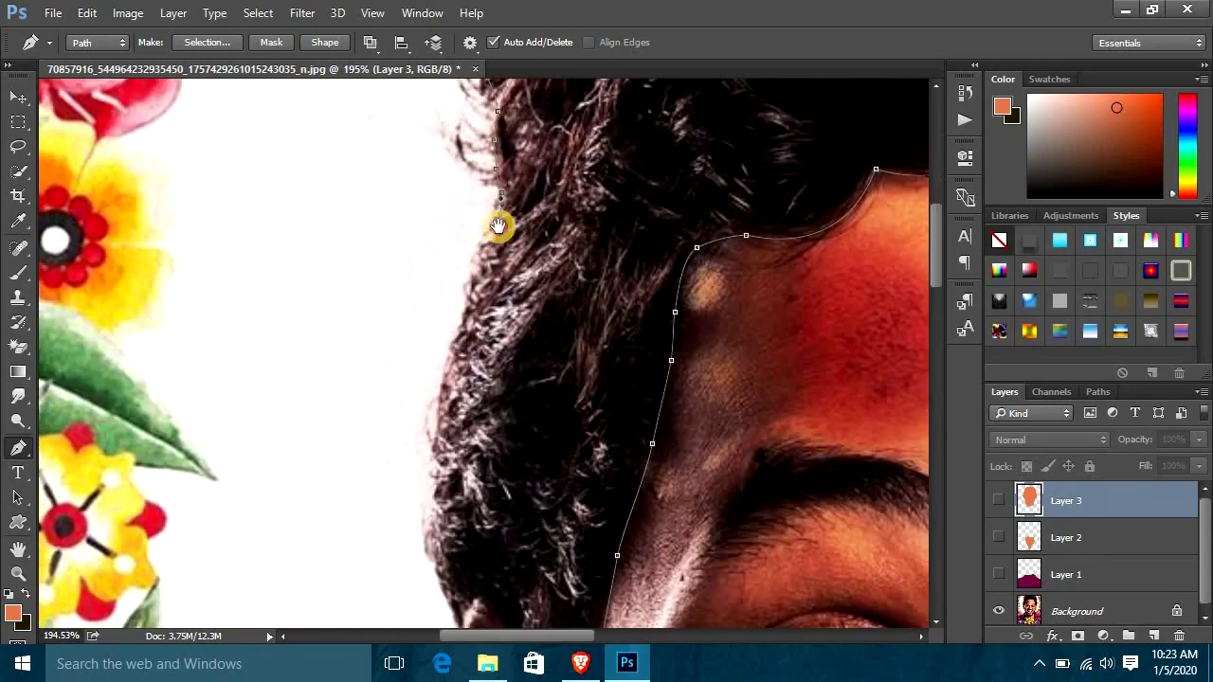
left_click_drag(446, 398, 453, 296)
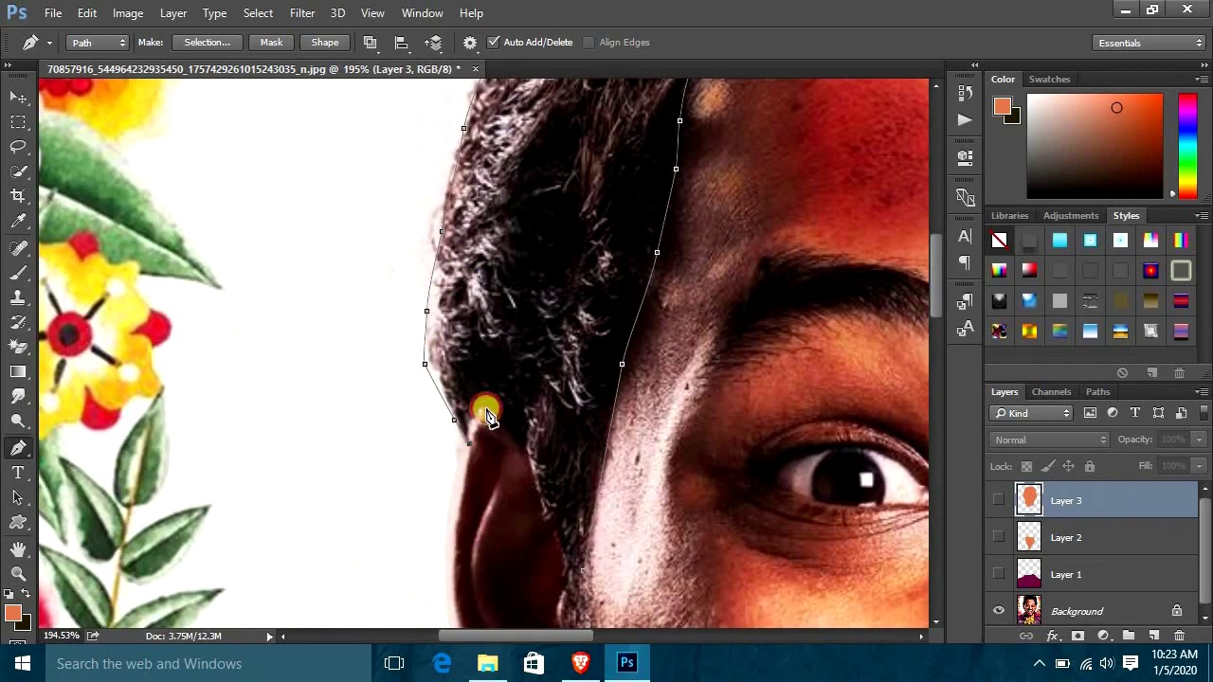
left_click_drag(529, 462, 536, 468)
left_click_drag(554, 542, 569, 394)
scroll(569, 417, "down", 1)
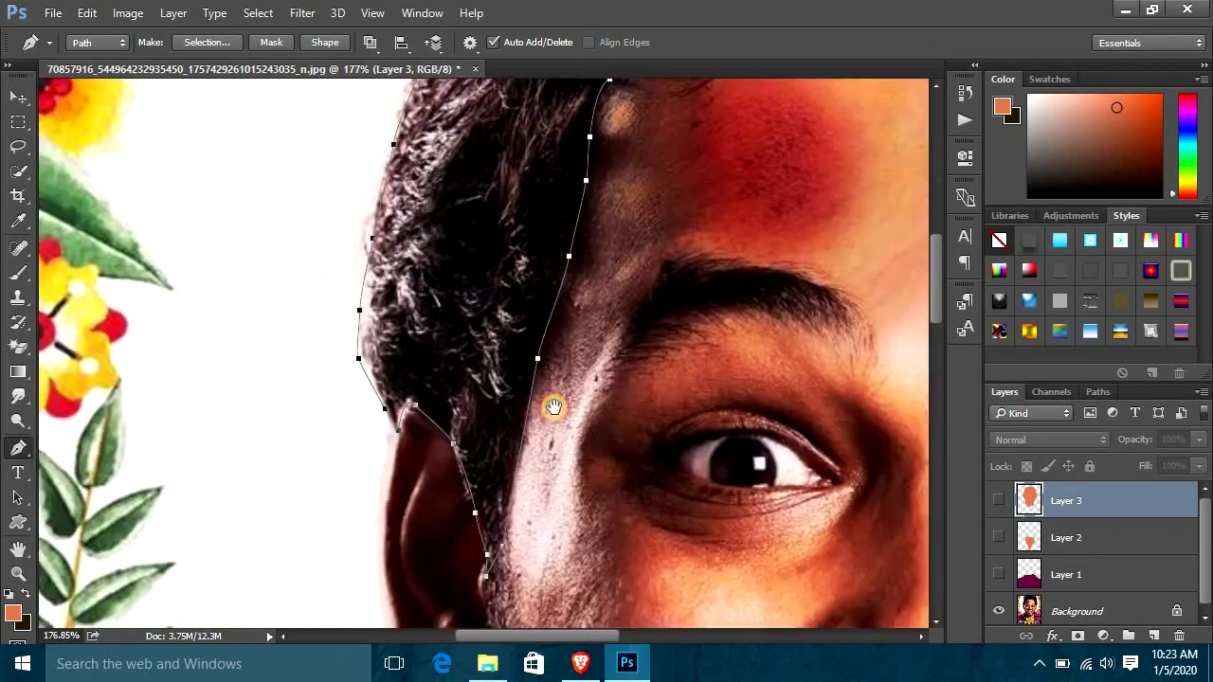
Fill the hair selection with black on a new layer and toggle the lower layers' visibility.
left_click(1152, 636)
key("ctrl+Return")
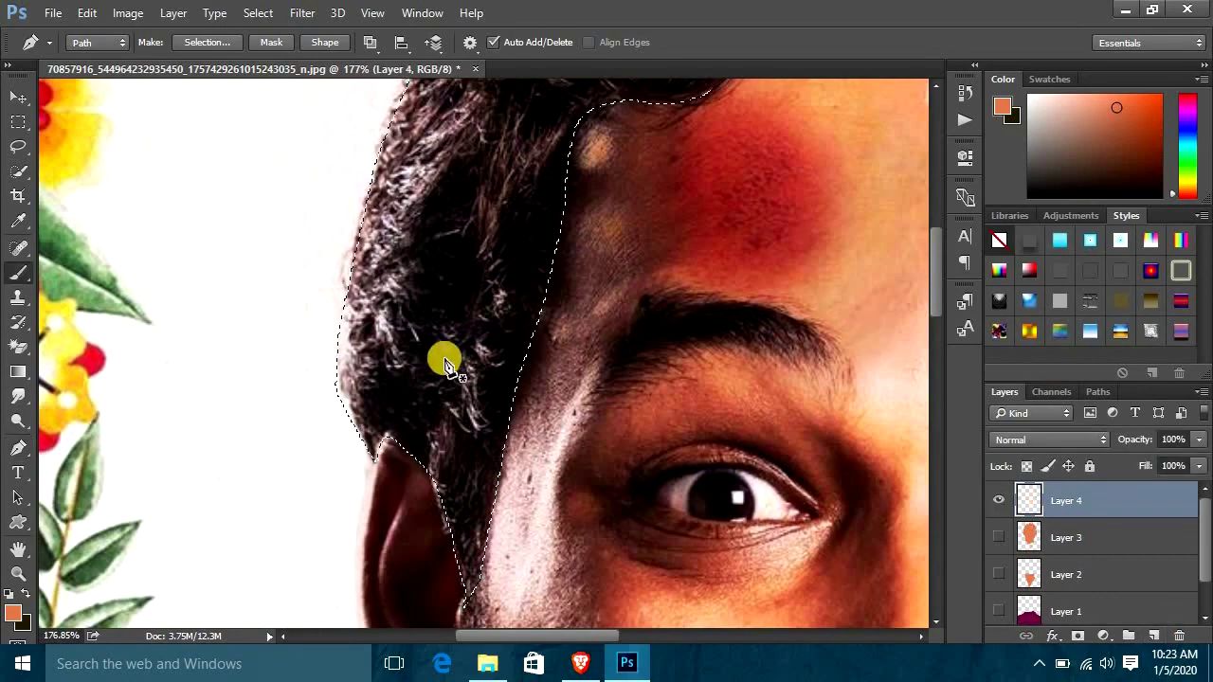
key("b")
key("d")
scroll(498, 372, "down", 3)
key("alt+BackSpace")
key("ctrl+d")
key("v")
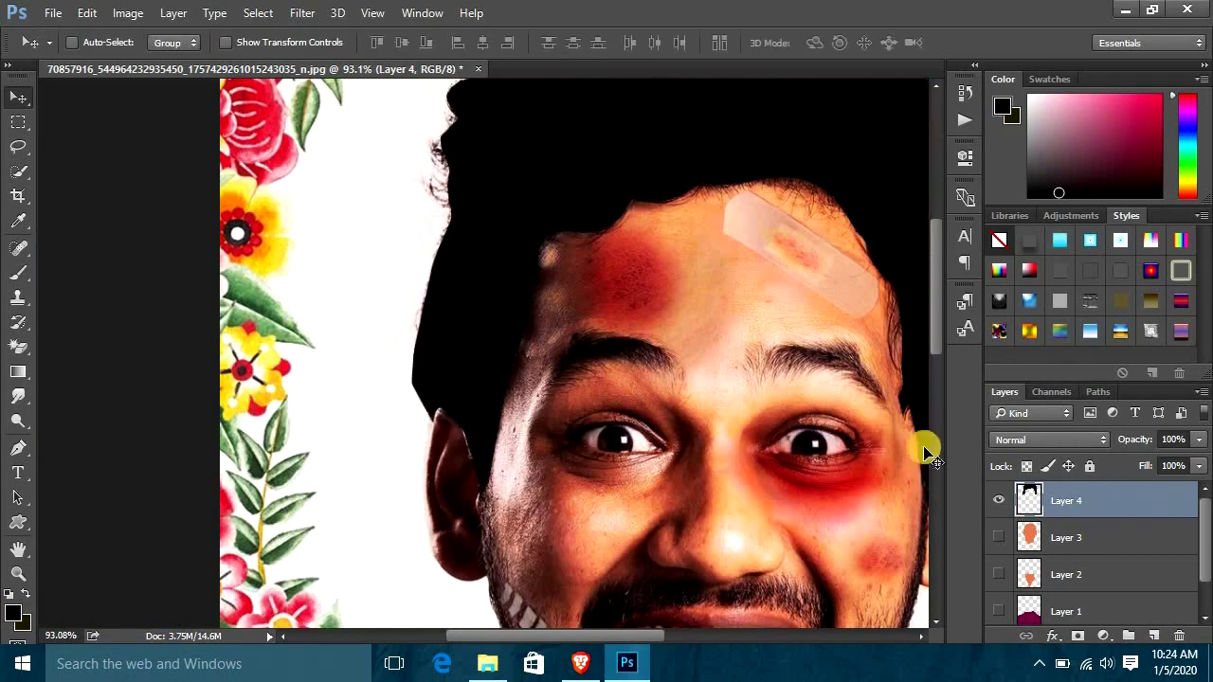
left_click(998, 537)
left_click(998, 574)
left_click(998, 611)
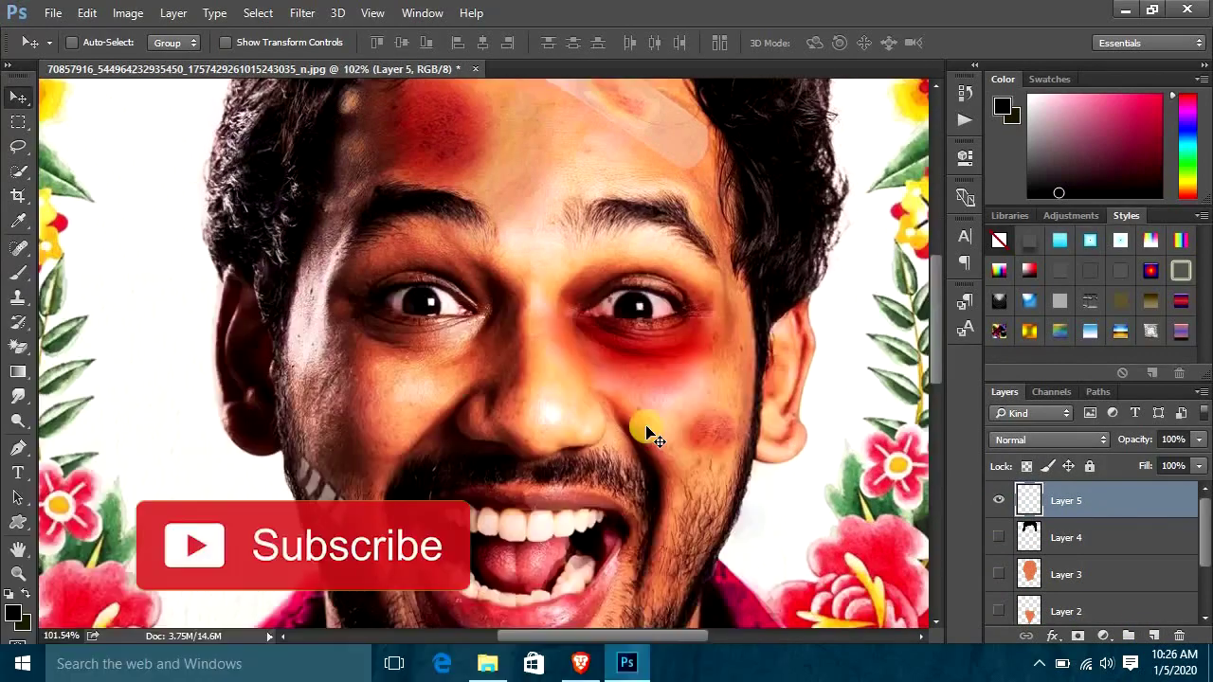
With the Pen tool, outline the moustache and cheeks around the mouth, closing at the start point.
key("p")
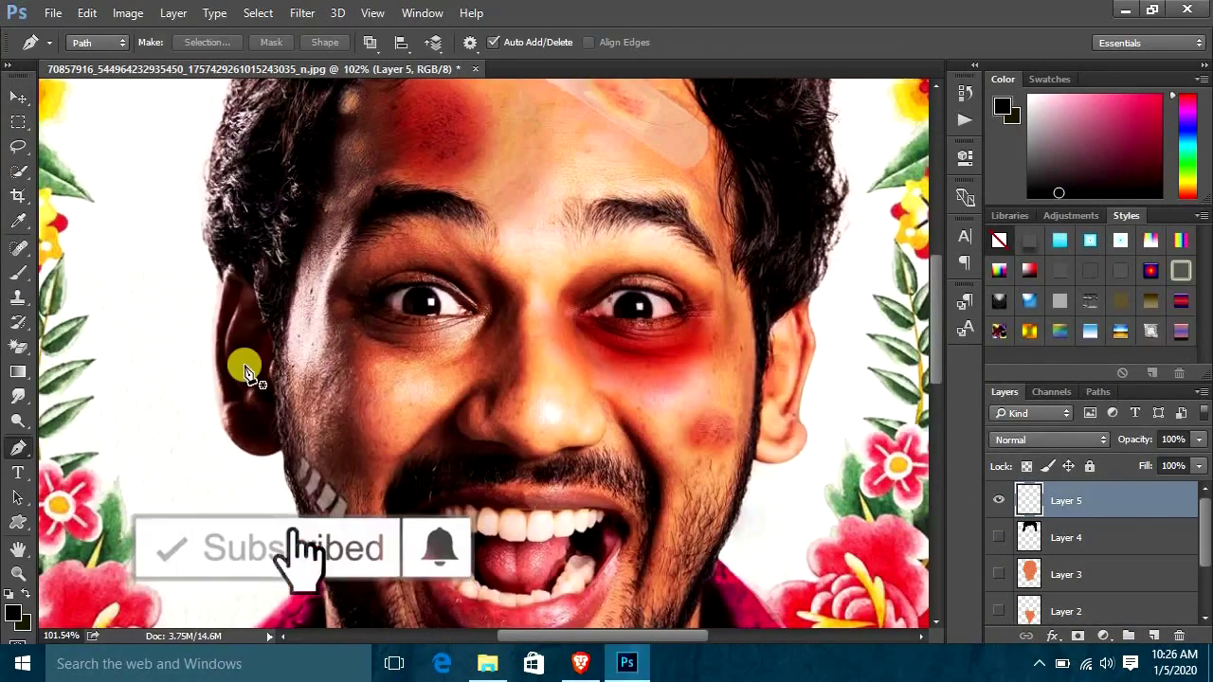
scroll(285, 386, "down", 3)
scroll(337, 471, "up", 3)
scroll(337, 471, "up", 2)
left_click(334, 480)
left_click(374, 383)
left_click(503, 345)
left_click(823, 560)
left_click(868, 347)
left_click(433, 270)
left_click(360, 277)
left_click(307, 358)
left_click(305, 396)
left_click(333, 481)
Extend the beard path with points down the jawline and cheek edge.
scroll(494, 417, "down", 3)
left_click_drag(784, 345, 536, 279)
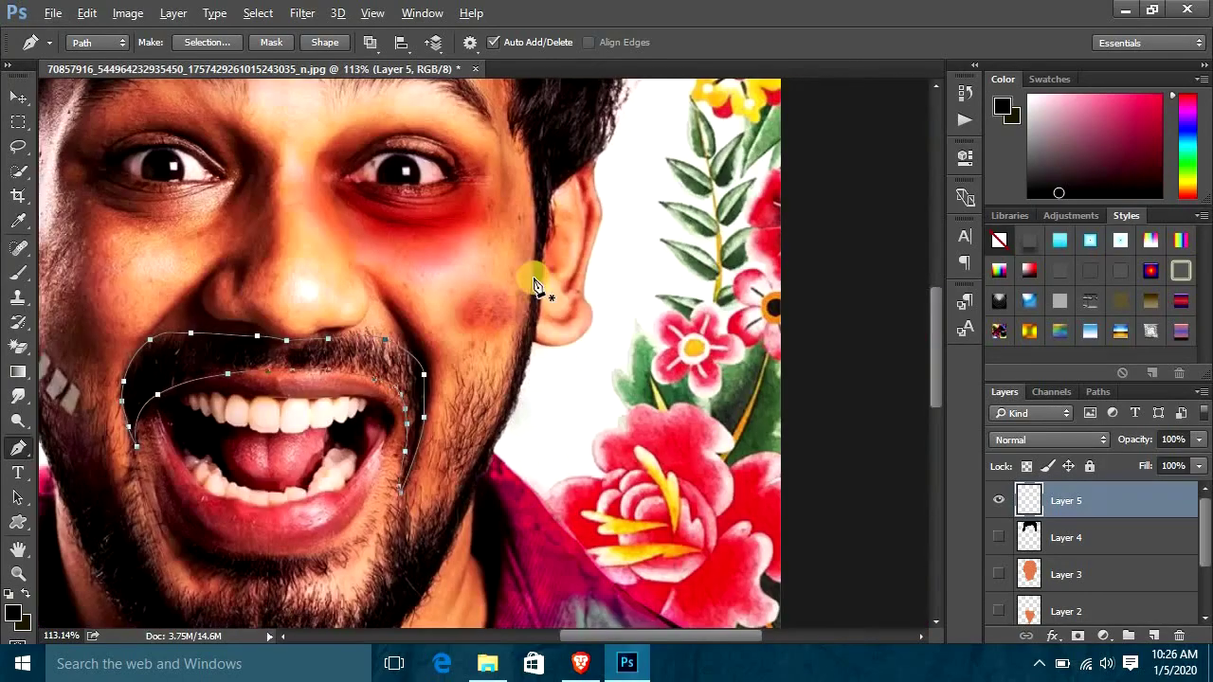
scroll(541, 211, "up", 4)
scroll(540, 379, "up", 2)
left_click(539, 457)
scroll(568, 331, "down", 3)
left_click(588, 330)
scroll(423, 409, "down", 3)
left_click(426, 248)
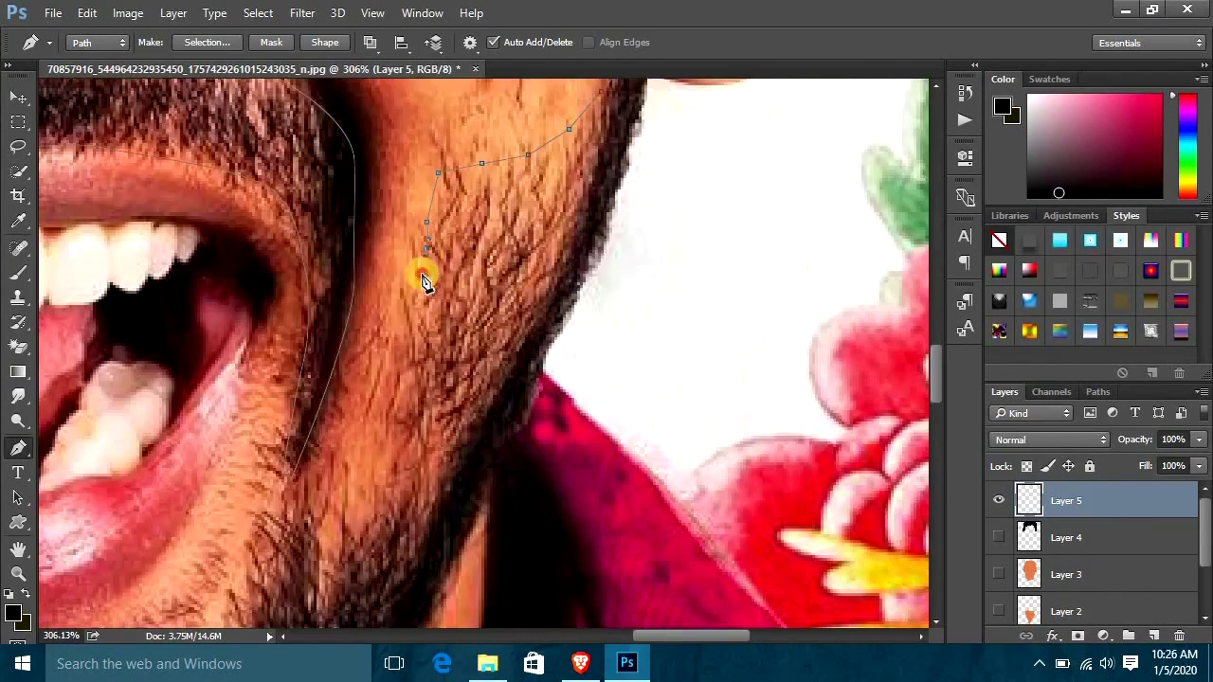
Pan and zoom around the face to inspect the lower jaw, beard, eyes and chin.
left_click_drag(391, 449, 543, 276)
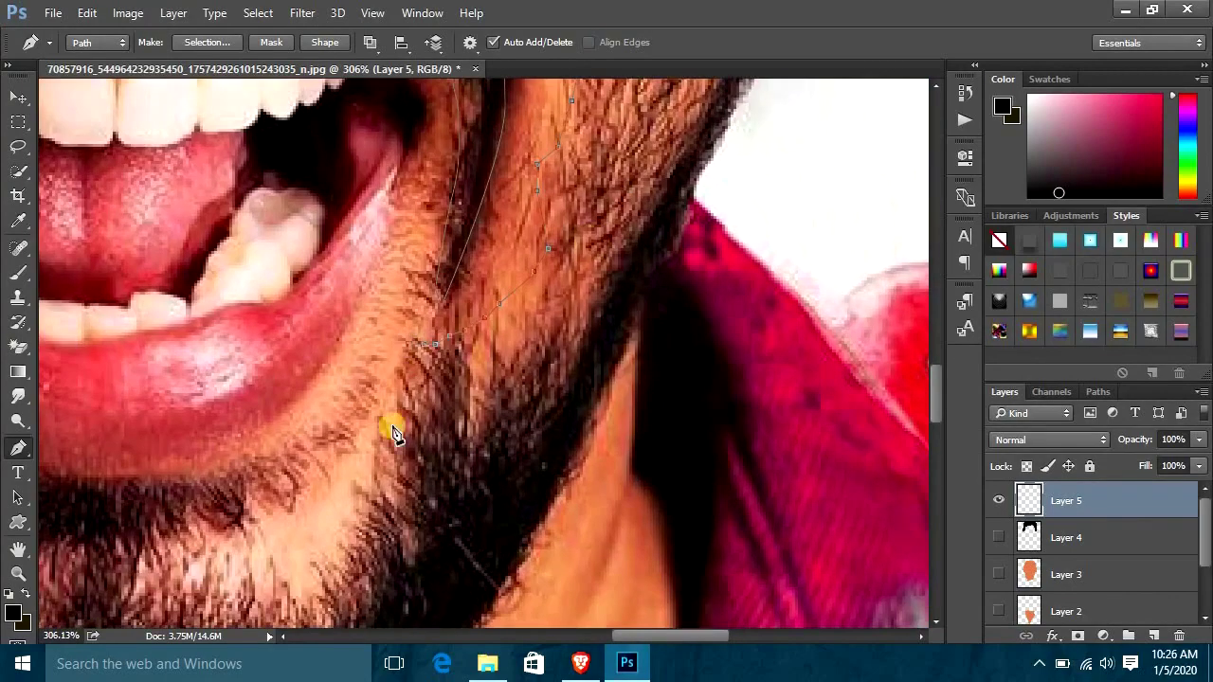
left_click_drag(348, 566, 450, 490)
left_click_drag(377, 405, 519, 315)
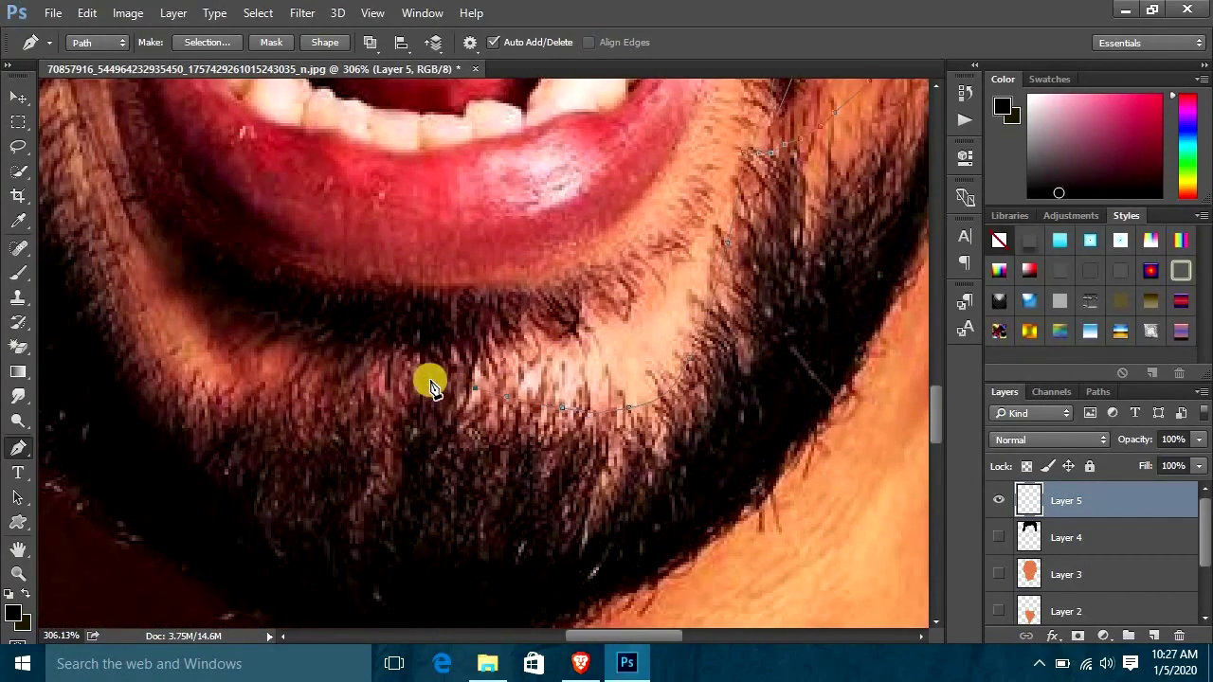
scroll(256, 360, "down", 1)
scroll(398, 398, "down", 2)
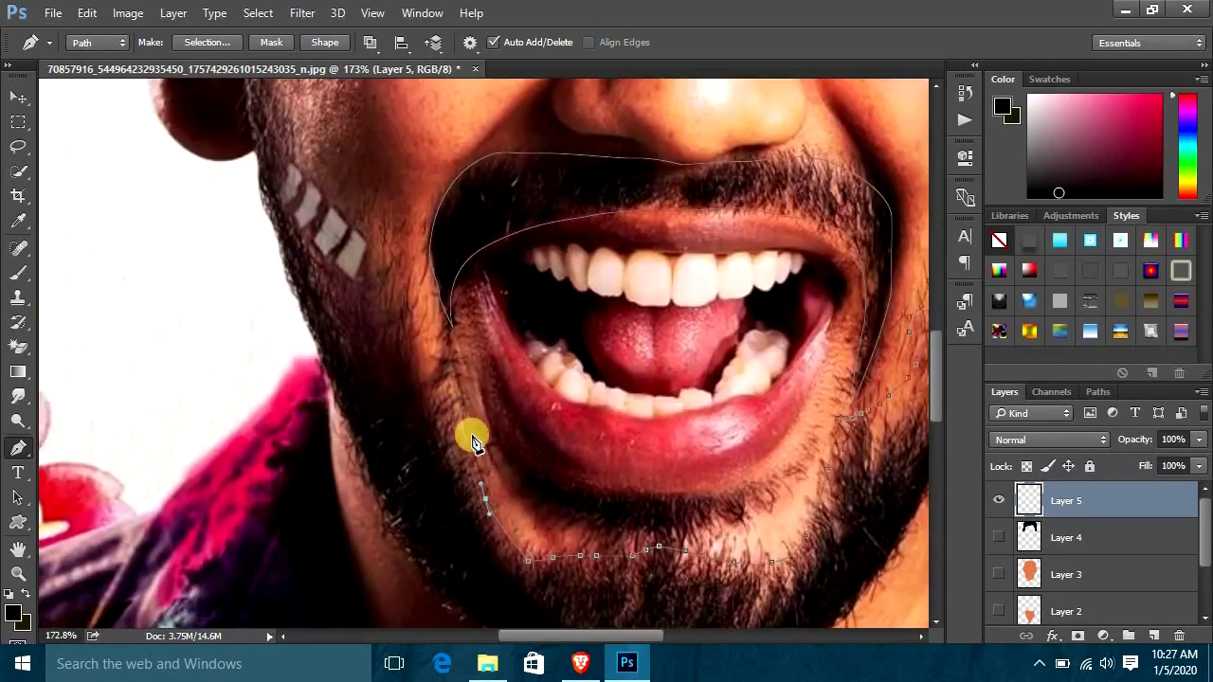
scroll(465, 404, "up", 1)
scroll(450, 354, "down", 1)
scroll(448, 328, "up", 1)
scroll(422, 360, "up", 1)
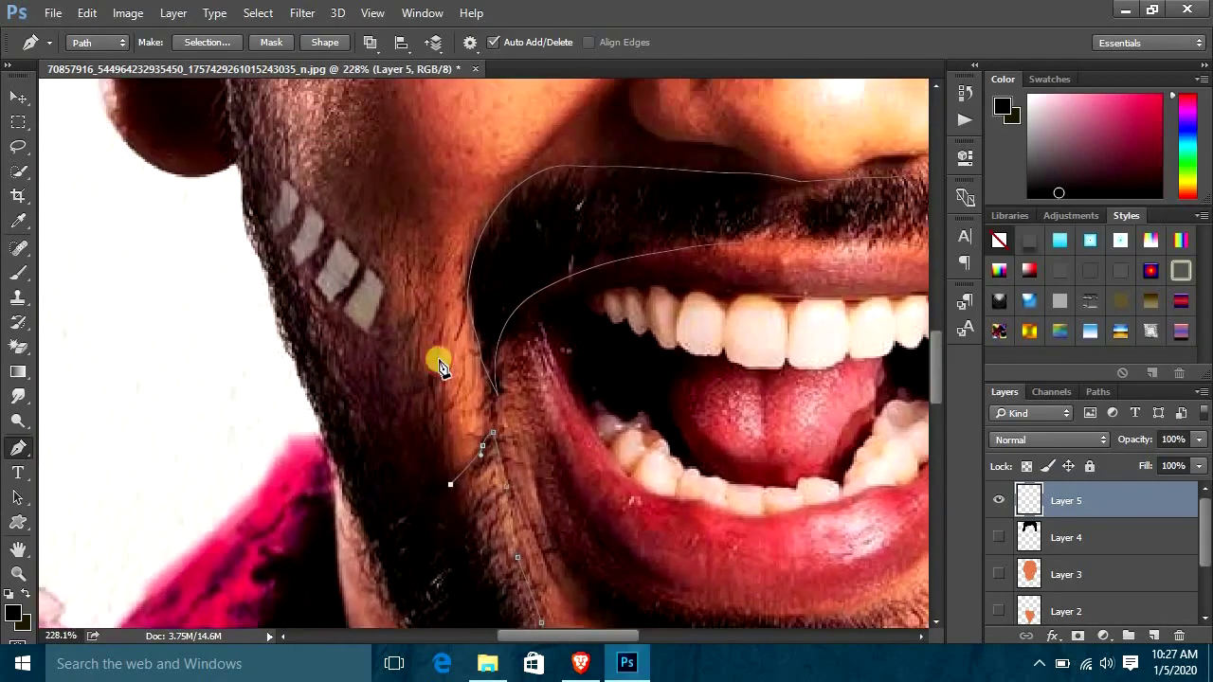
scroll(424, 276, "down", 2)
scroll(473, 343, "up", 1)
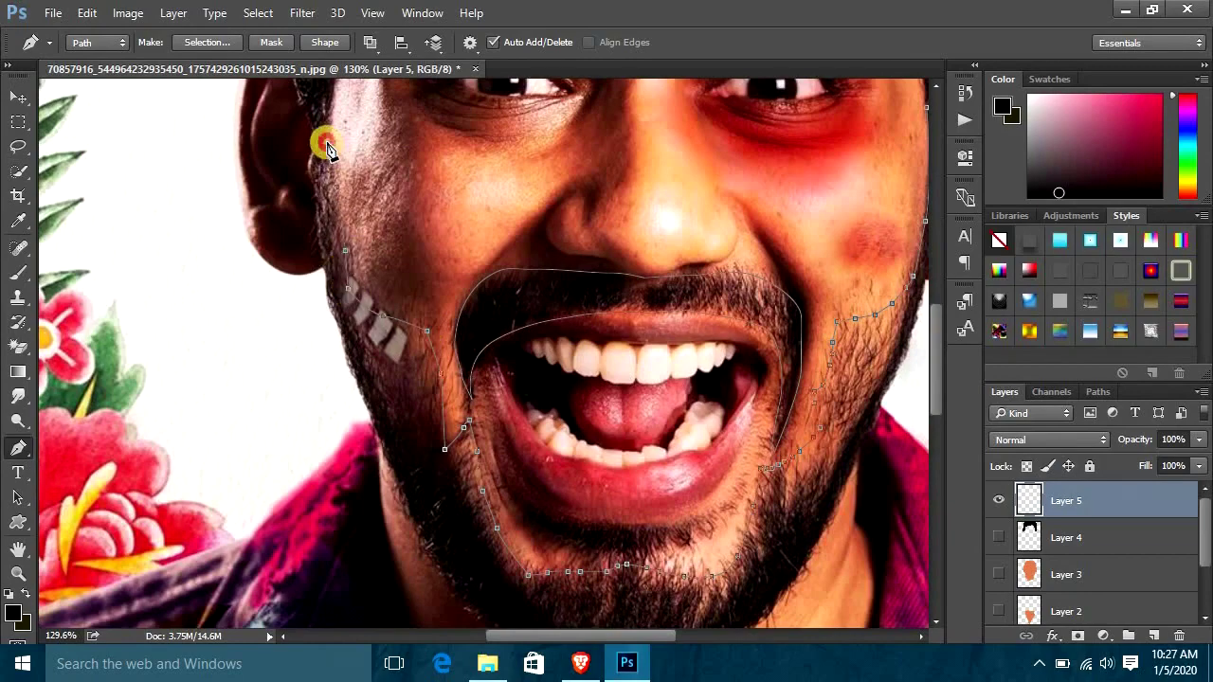
left_click_drag(327, 147, 370, 341)
left_click_drag(356, 438, 402, 367)
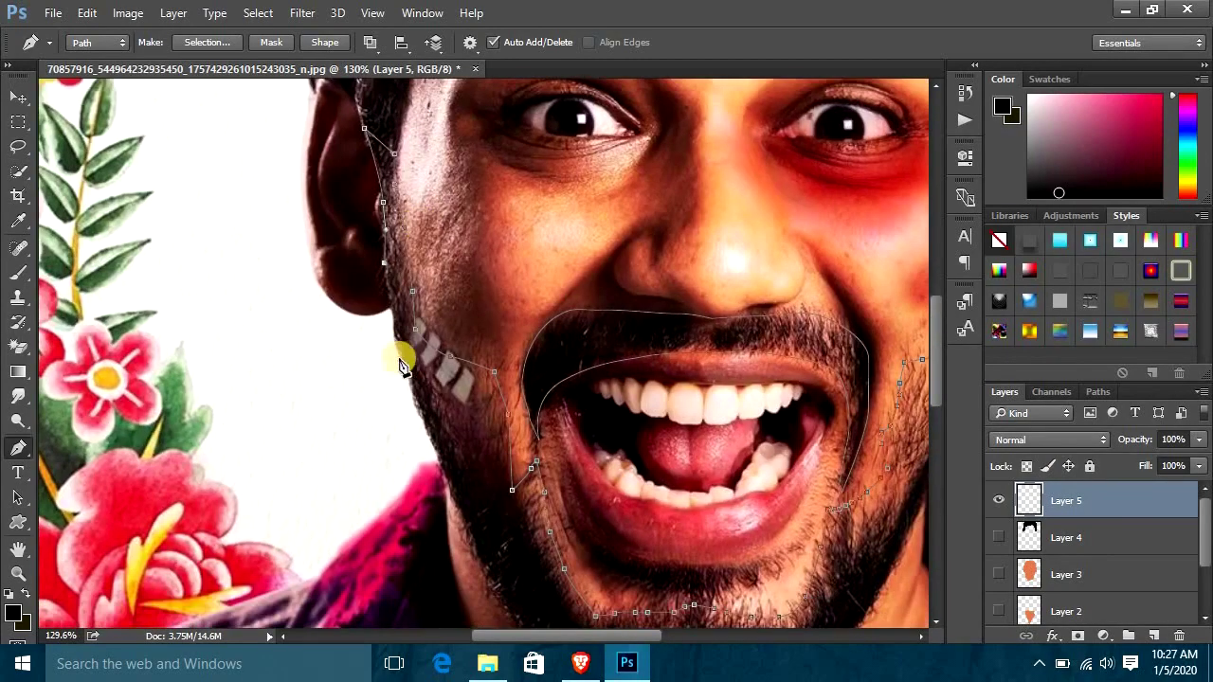
scroll(493, 427, "down", 1)
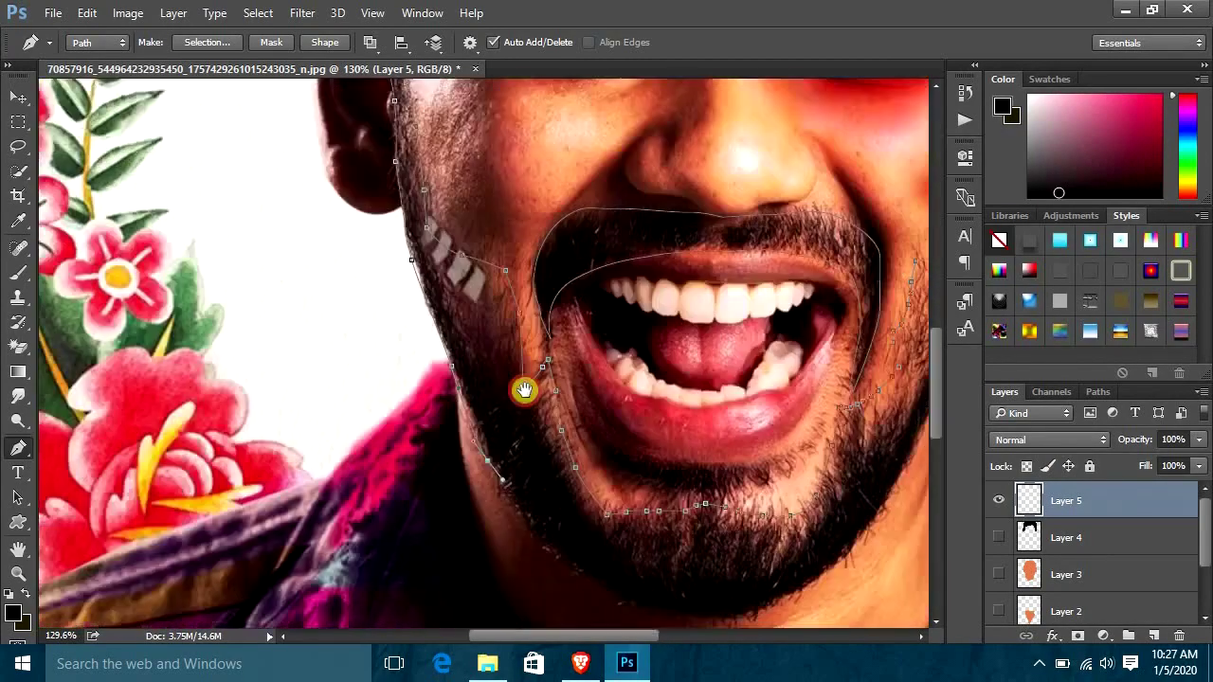
scroll(522, 392, "down", 1)
Add beard path points along the right jawline.
left_click(787, 507)
left_click(896, 383)
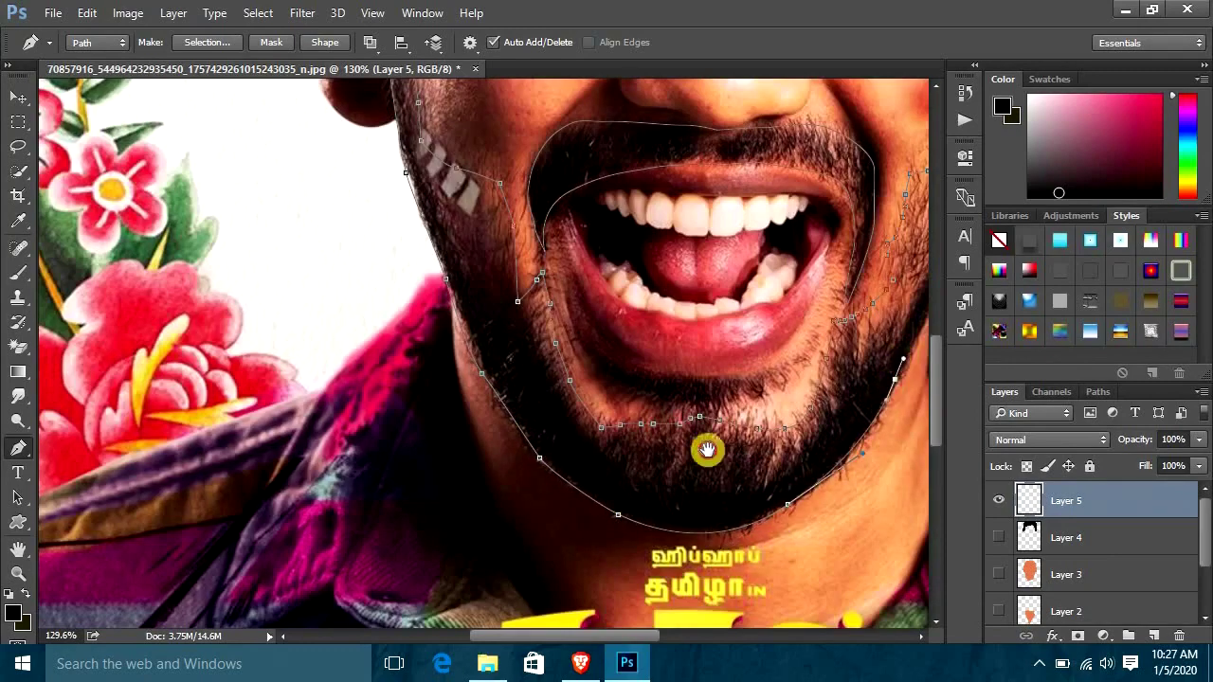
left_click_drag(707, 446, 503, 539)
left_click_drag(806, 196, 803, 325)
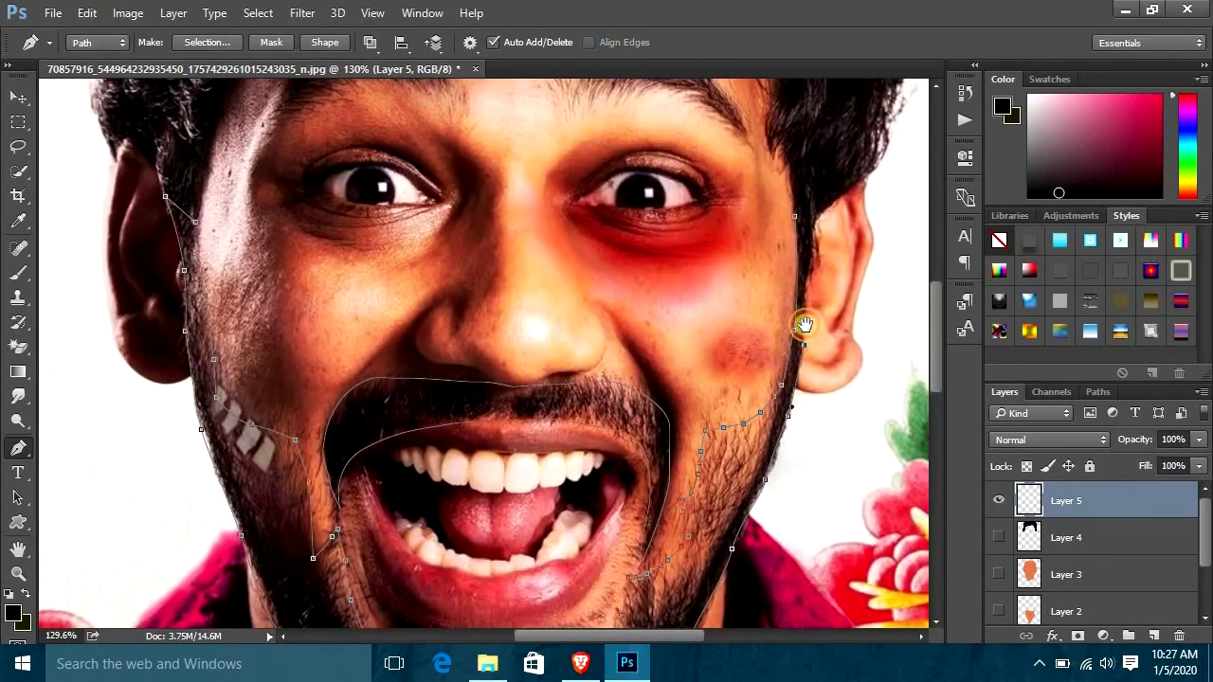
scroll(792, 220, "down", 2)
Convert the beard path to a selection, fill it black, and hide the beard layer.
left_click(998, 537)
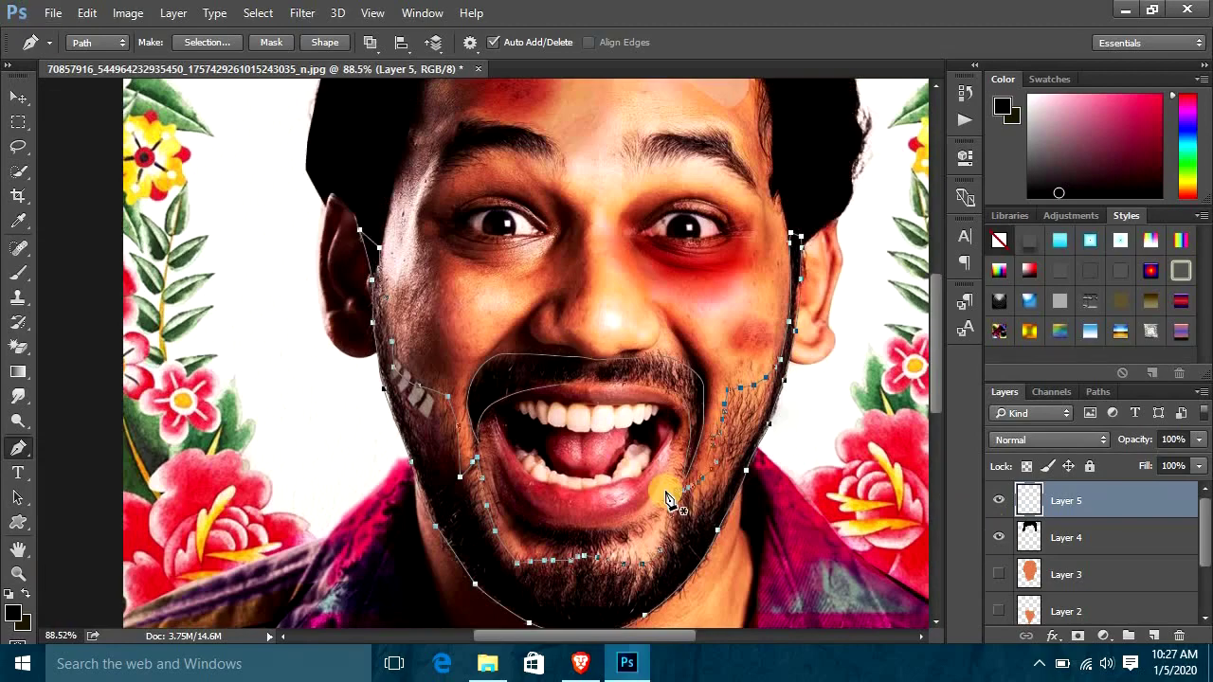
key("b")
left_click(997, 537)
key("ctrl+Return")
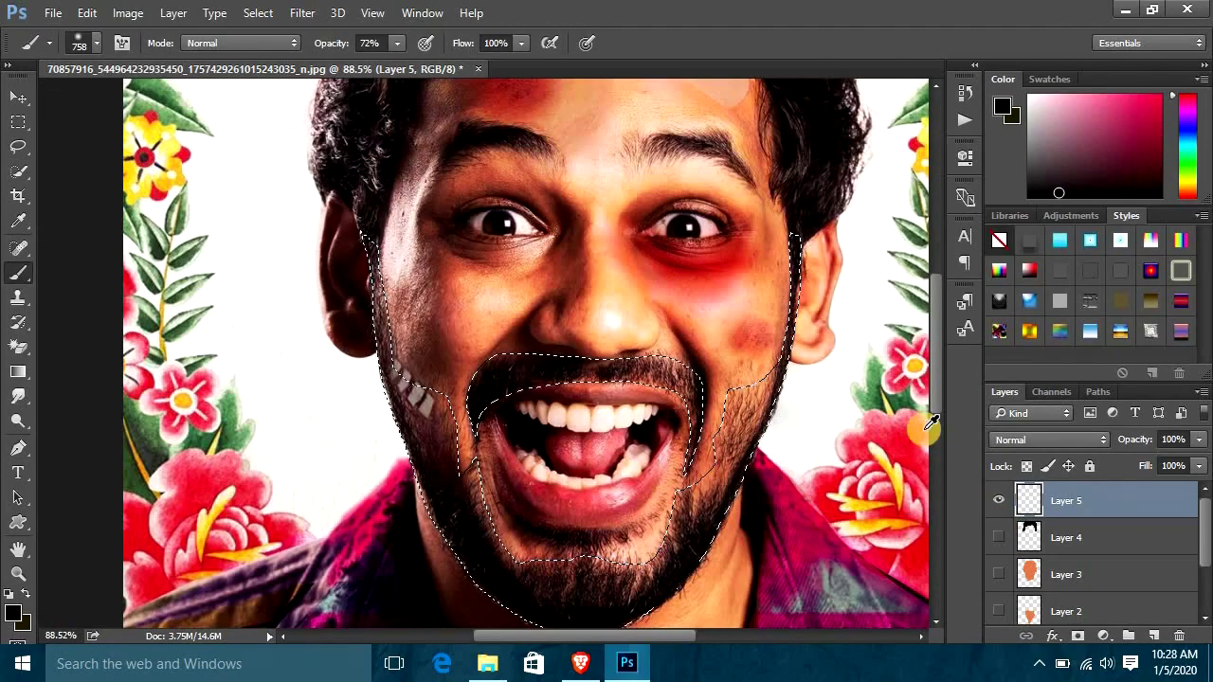
key("alt+BackSpace")
key("v")
left_click(998, 500)
scroll(533, 279, "up", 3)
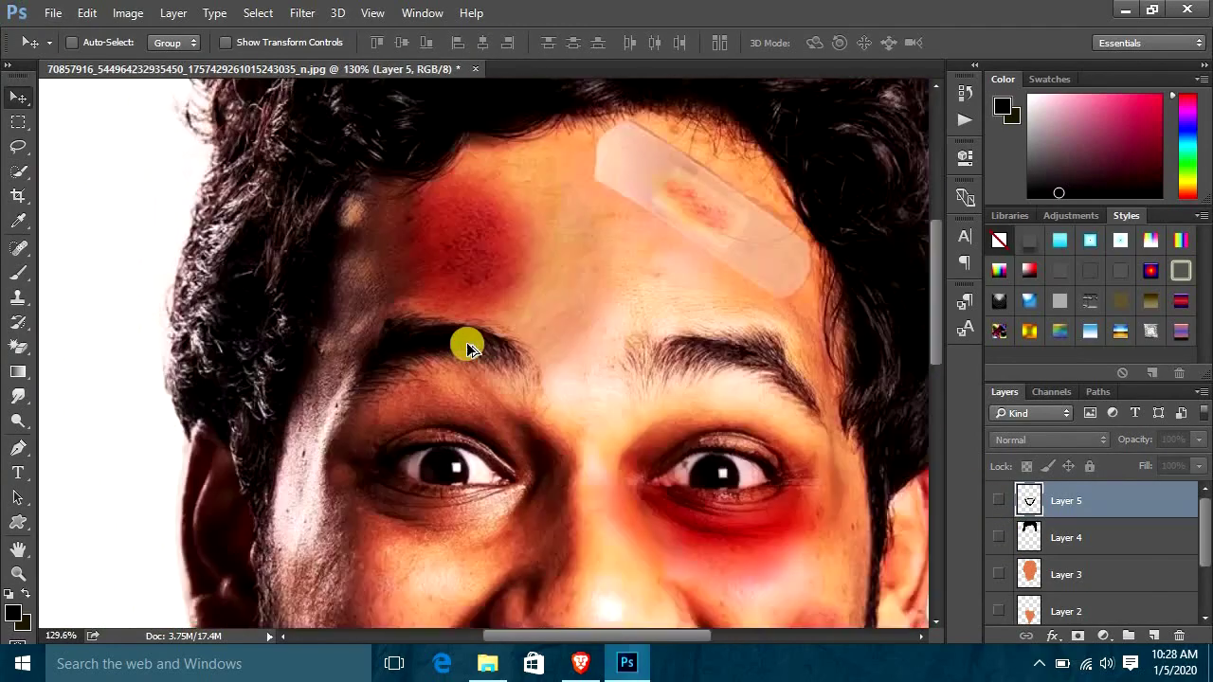
Pen-trace a curved path along the eyebrow and add a new Layer 6 for the eyebrows.
key("p")
scroll(392, 388, "up", 1)
left_click(619, 363)
left_click_drag(448, 288, 318, 285)
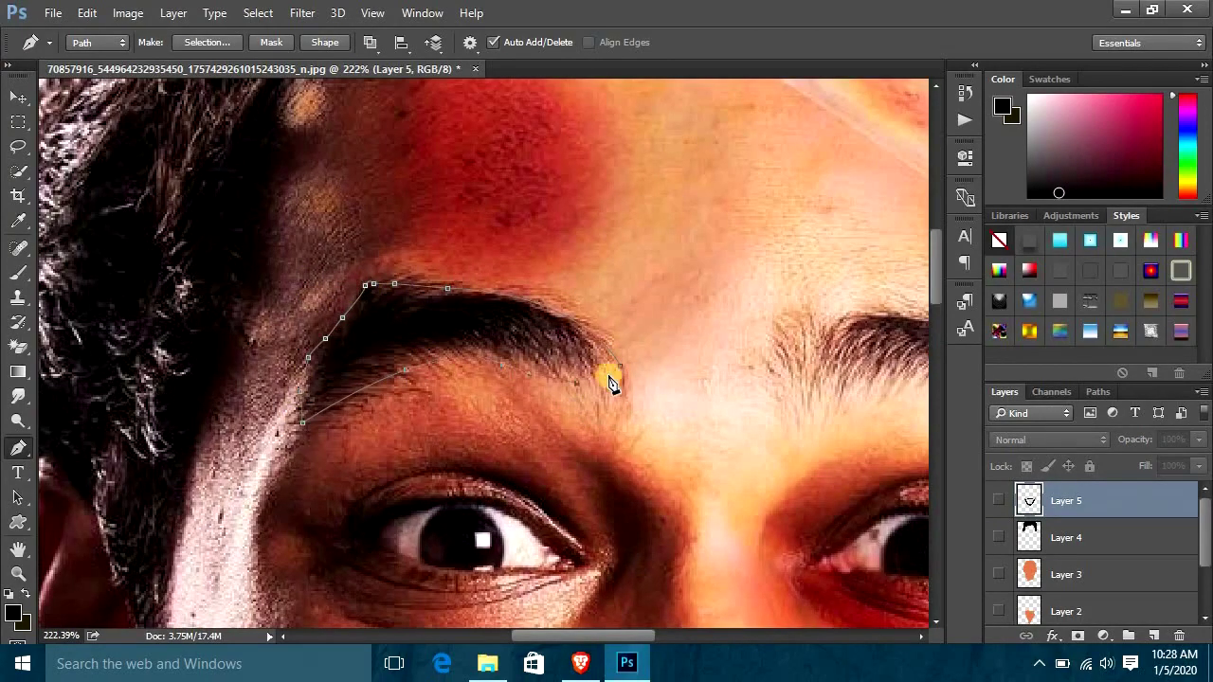
scroll(355, 332, "right", 3)
scroll(447, 349, "right", 1)
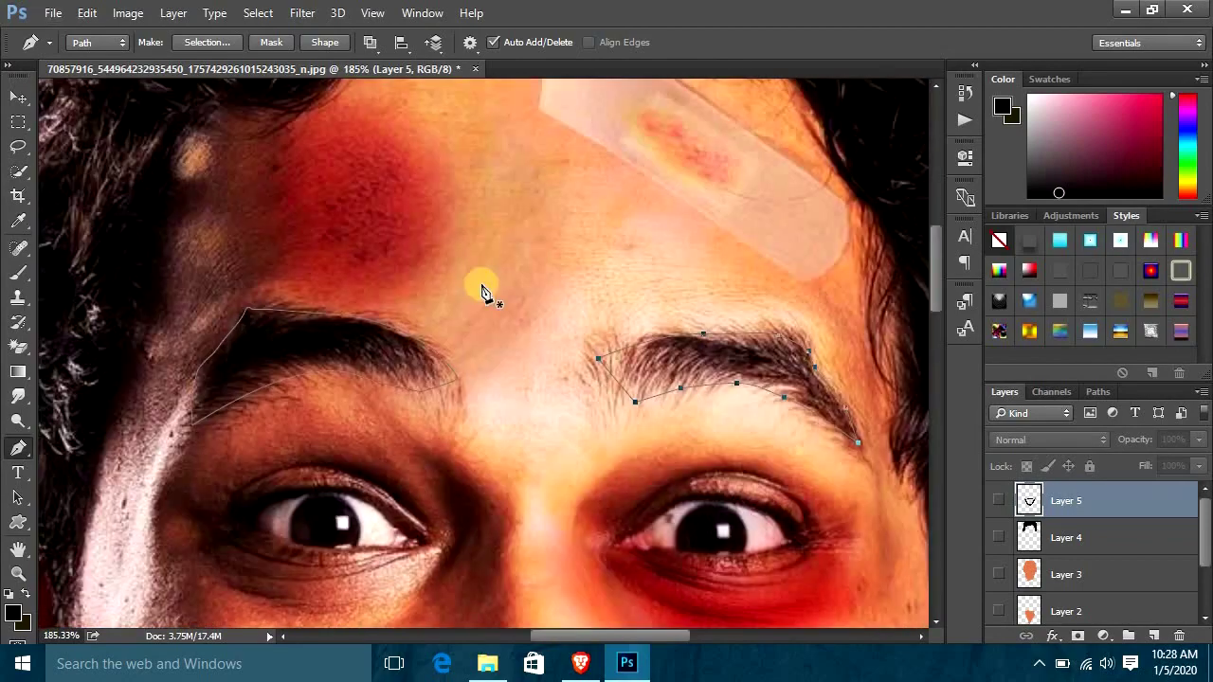
left_click(1153, 636)
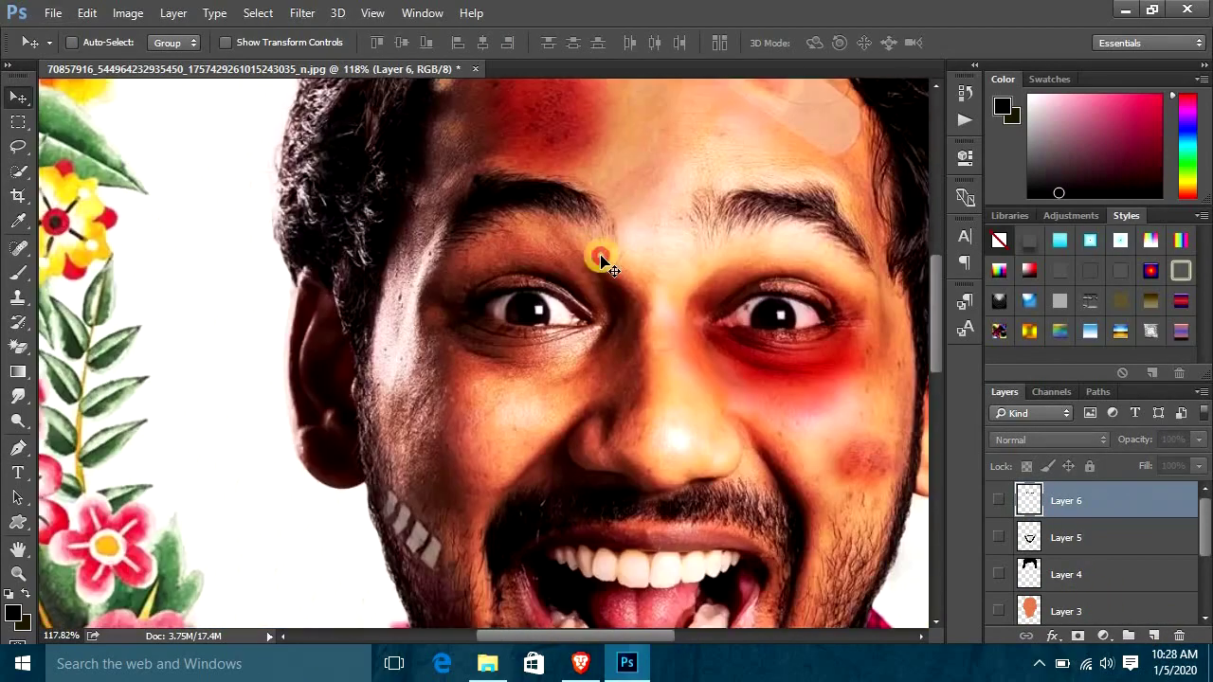
key("p")
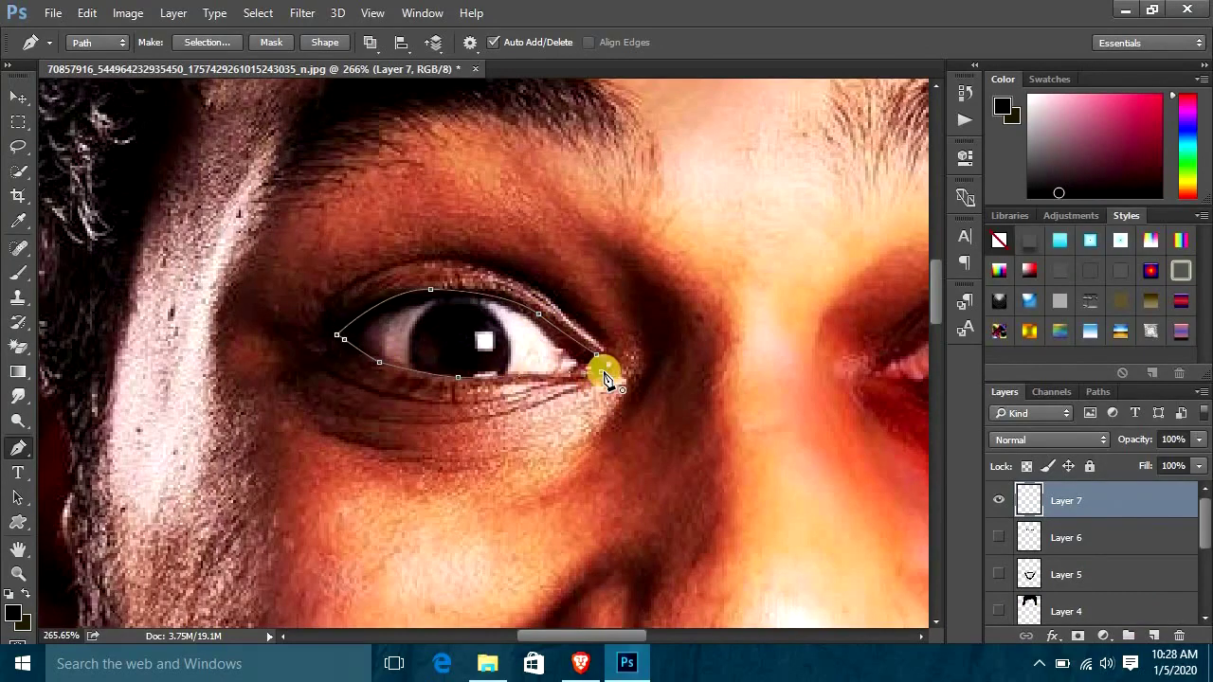
Trace the upper eyelids, fill the selection black and deselect.
scroll(606, 377, "up", 2)
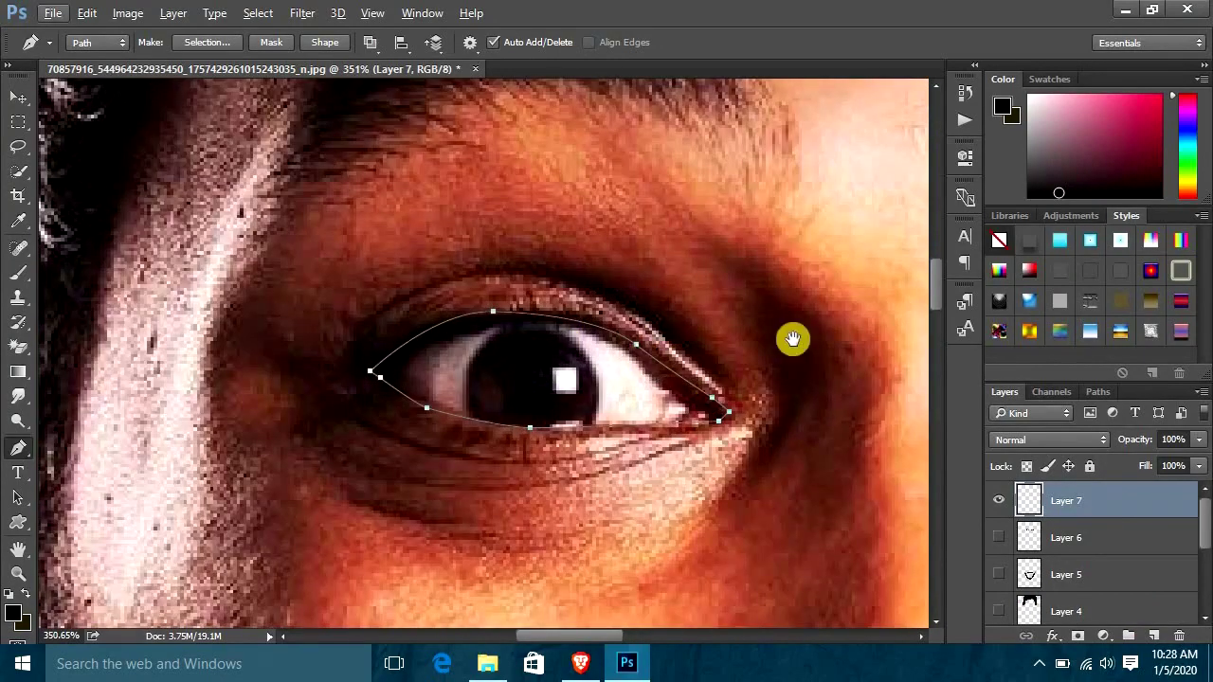
left_click_drag(680, 359, 386, 460)
left_click(494, 377)
left_click(359, 354)
left_click(292, 381)
scroll(501, 352, "down", 2)
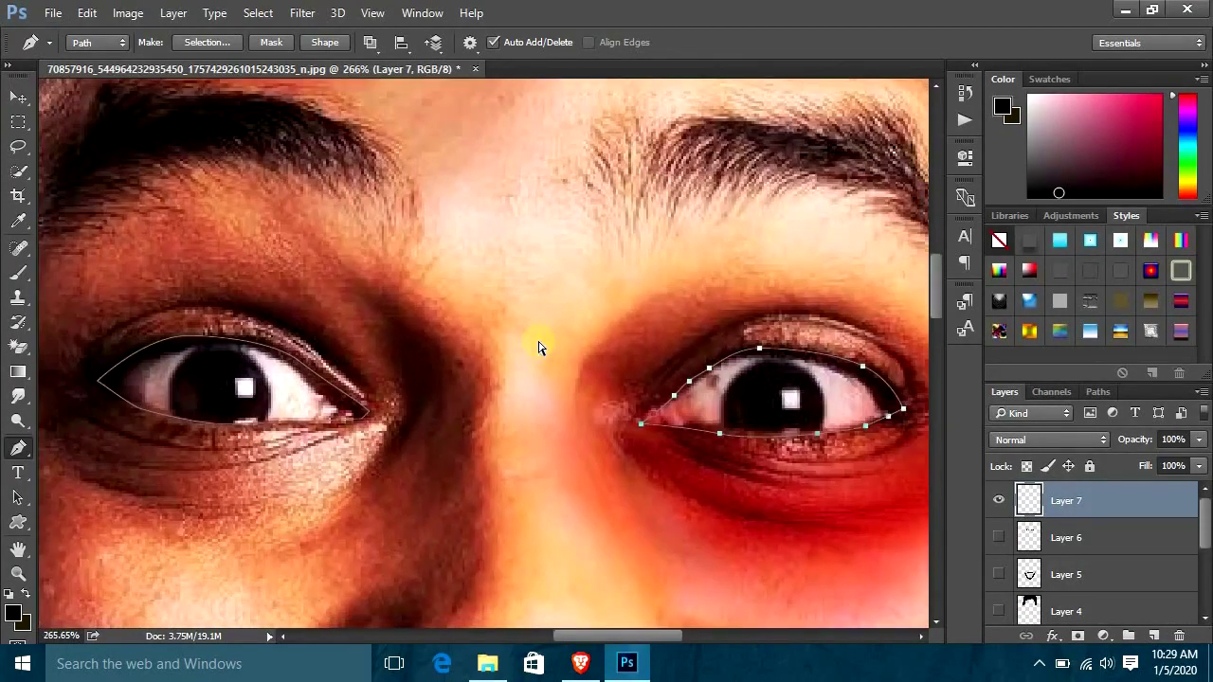
key("ctrl+Return")
key("b")
left_click(880, 384)
key("alt+BackSpace")
key("ctrl+d")
key("v")
On a new top layer, Pen-trace a closed outline around both eyes.
key("ctrl+shift+alt+n")
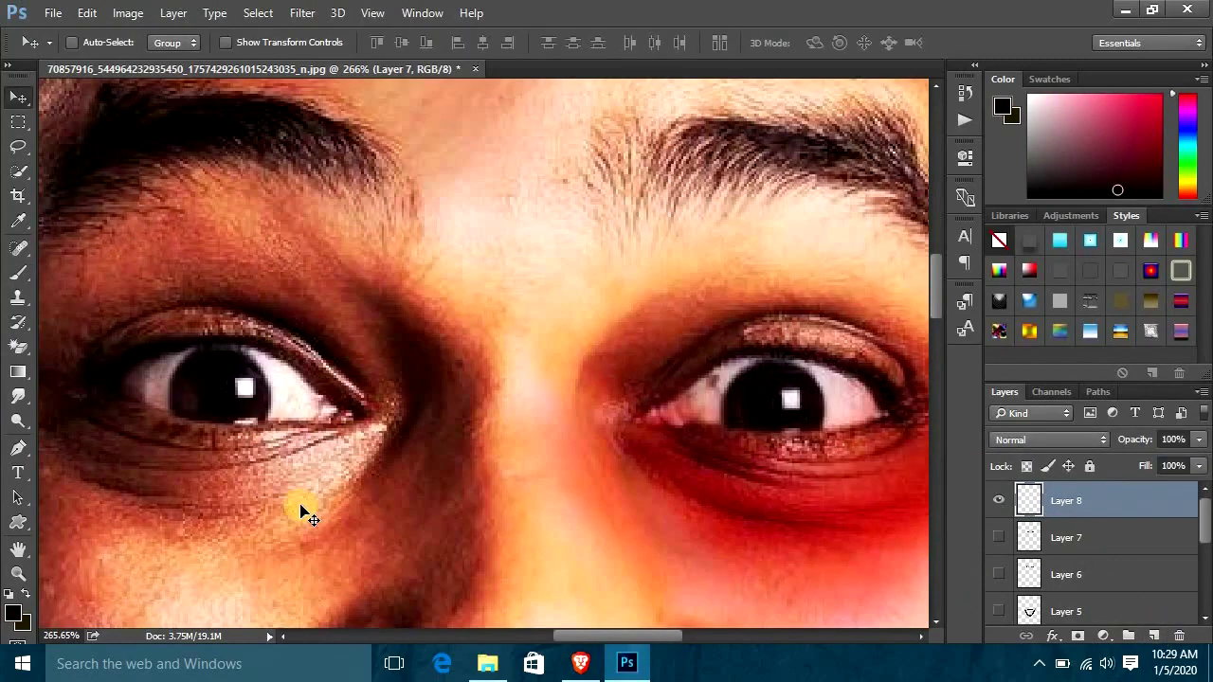
key("p")
scroll(120, 401, "up", 2)
left_click(596, 465)
left_click_drag(523, 362, 507, 360)
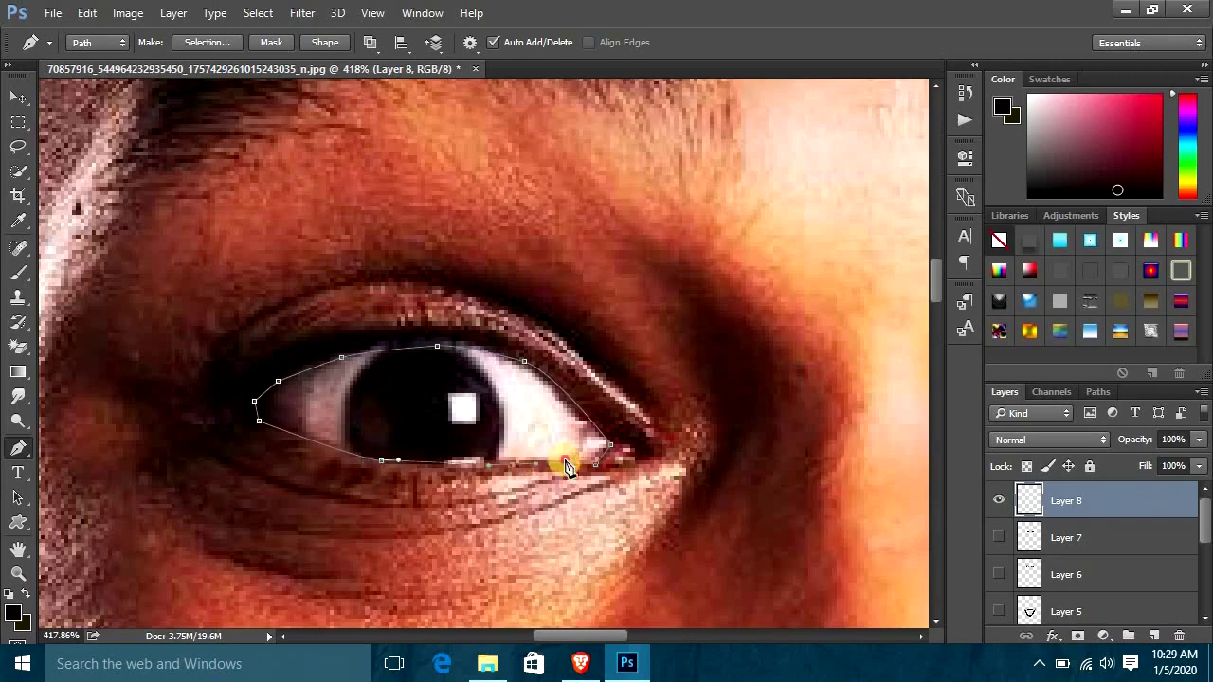
scroll(691, 449, "down", 1)
scroll(569, 436, "right", 3)
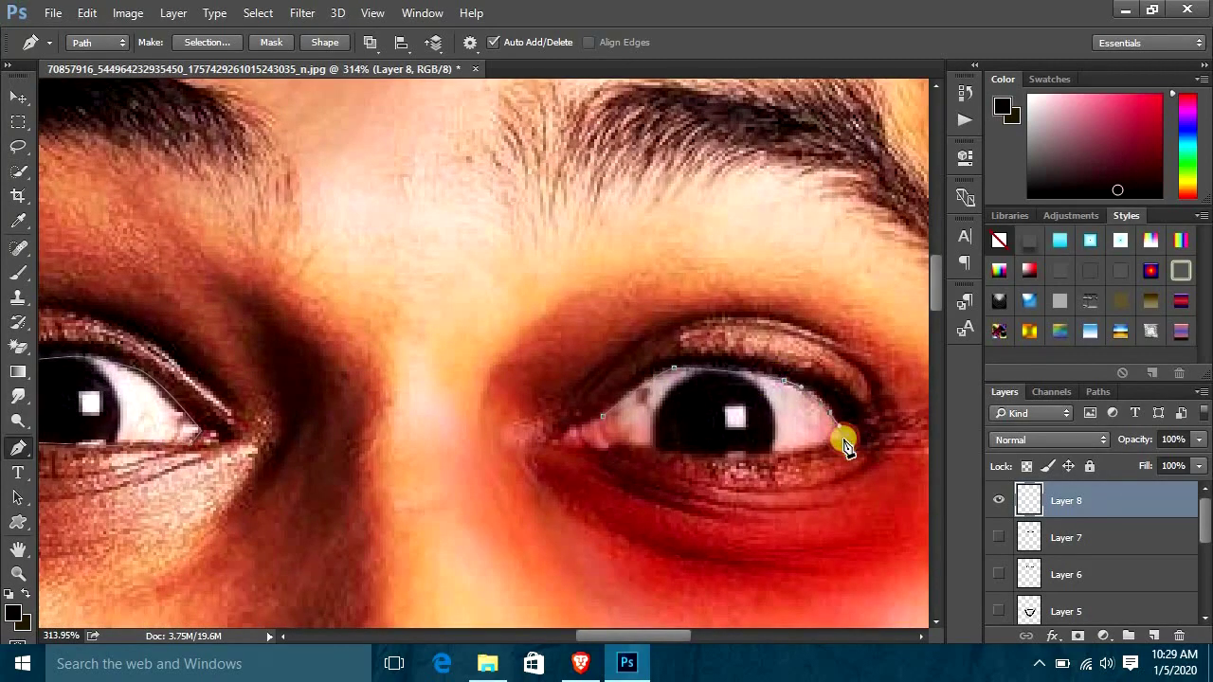
left_click(607, 432)
scroll(496, 325, "down", 2)
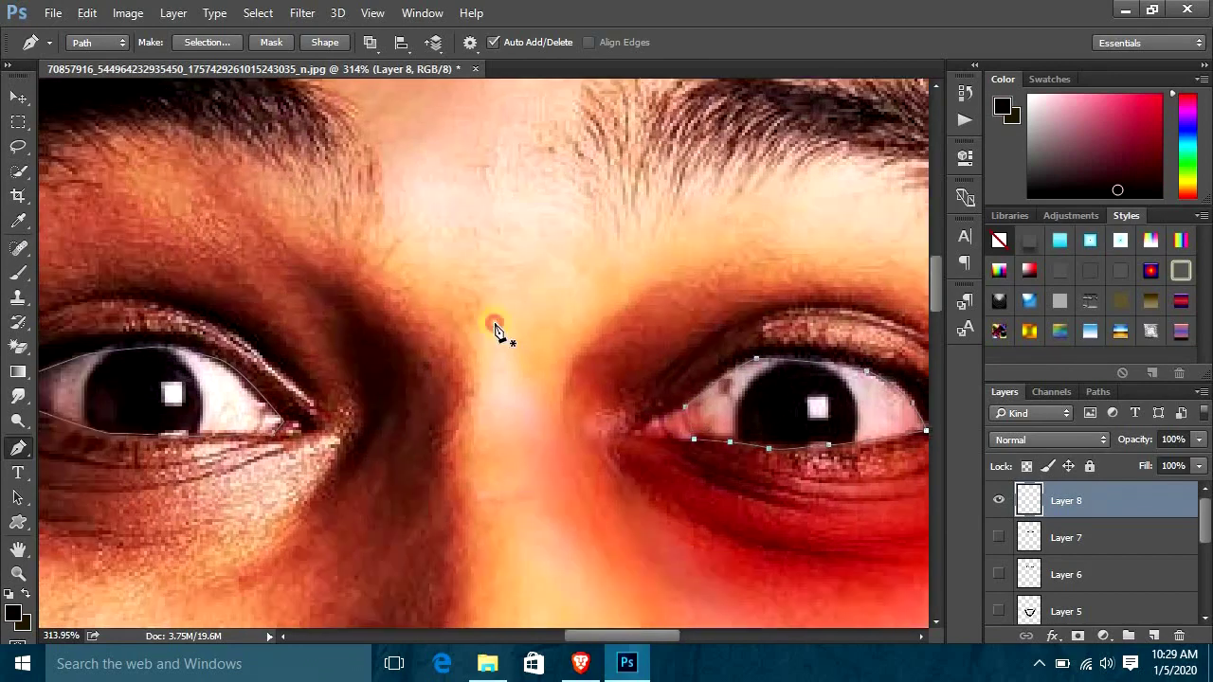
Turn the eye outlines into a selection, deselecting and then reselecting it.
key("ctrl+Return")
key("b")
left_click_drag(289, 375, 337, 379)
key("p")
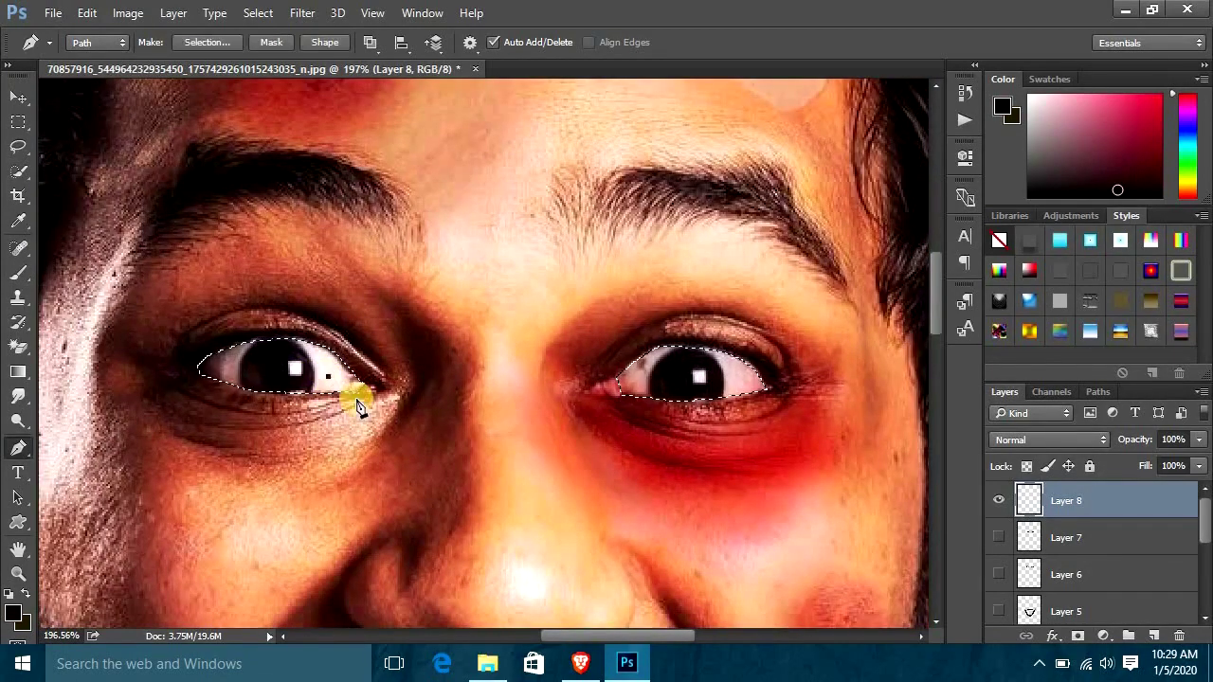
key("ctrl+d")
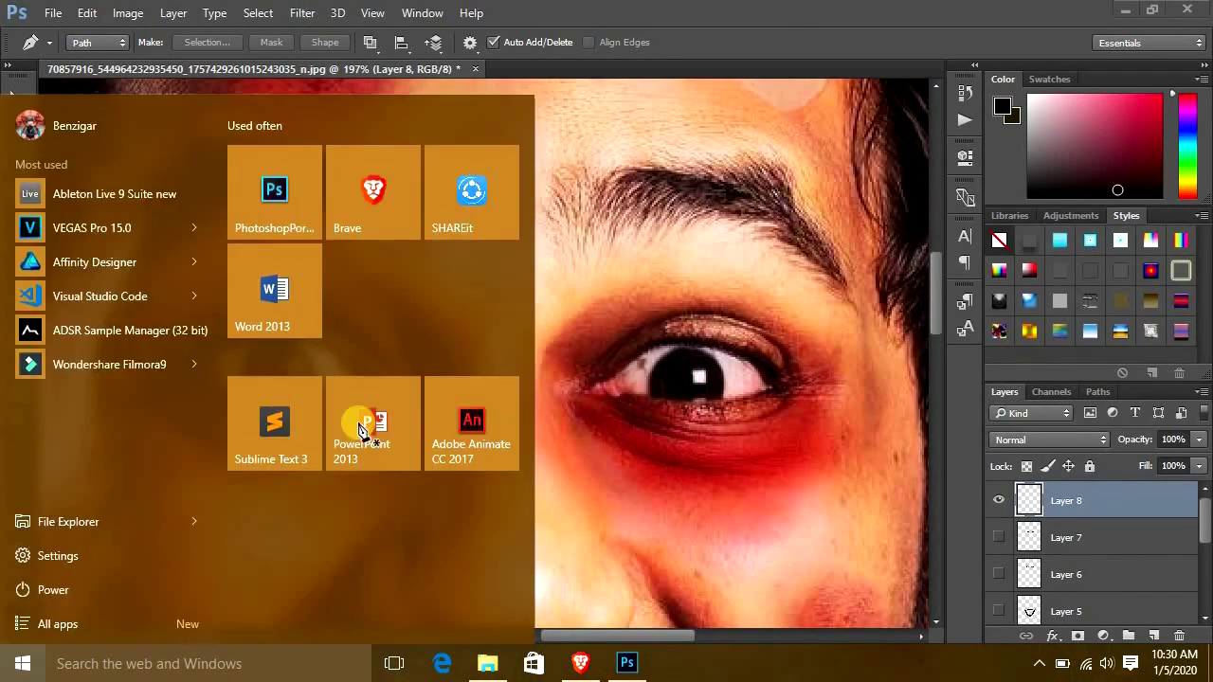
key("ctrl+shift+d")
key("b")
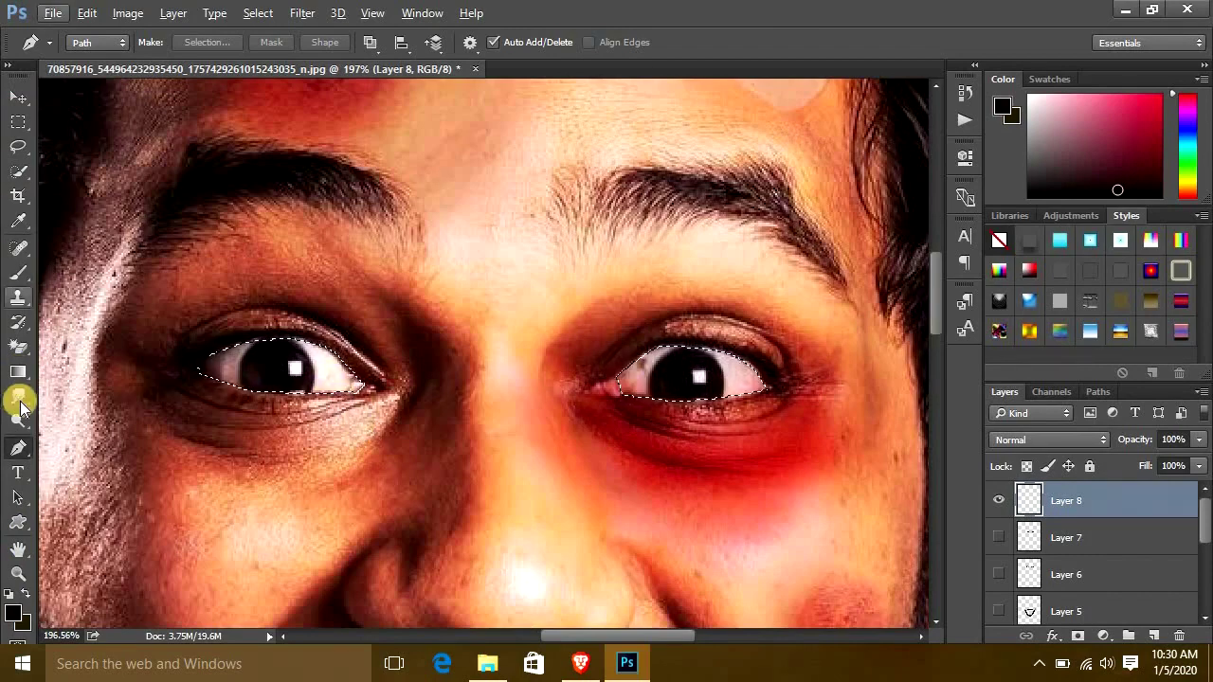
Make white the painting colour, paint the eye whites, and hide the eye-whites layer.
key("b")
key("x")
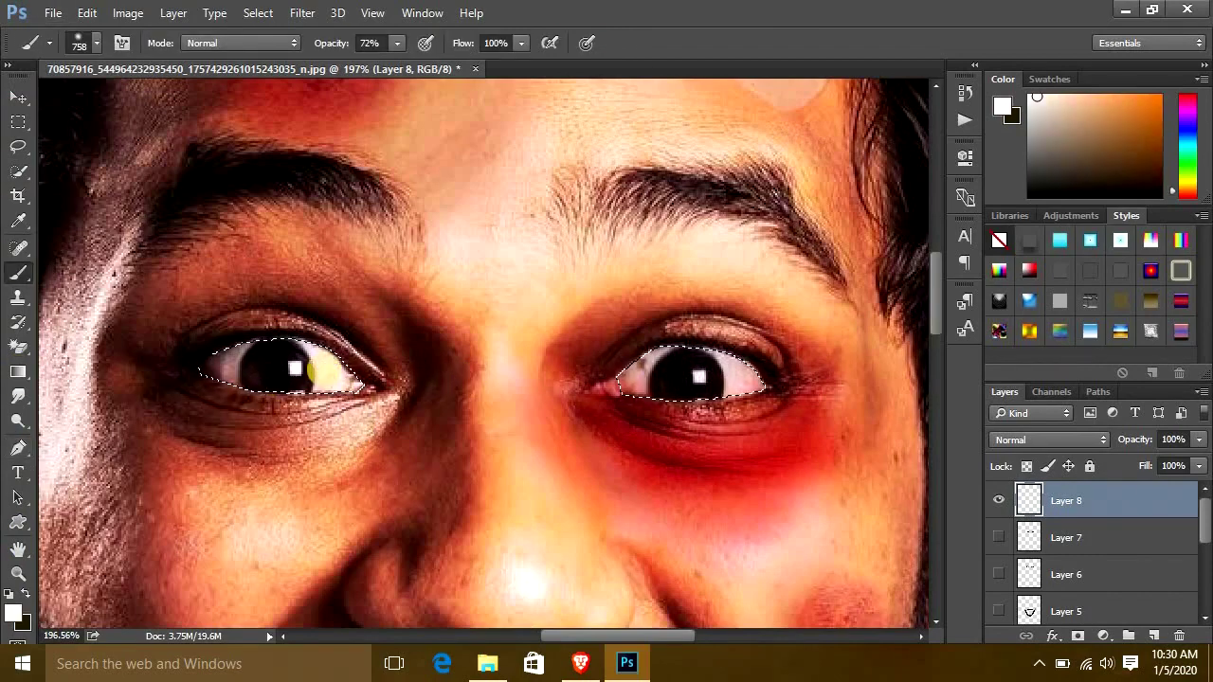
left_click(322, 374)
left_click(999, 501)
key("v")
key("ctrl+0")
scroll(325, 384, "up", 3)
scroll(676, 408, "up", 3)
scroll(676, 408, "right", 3)
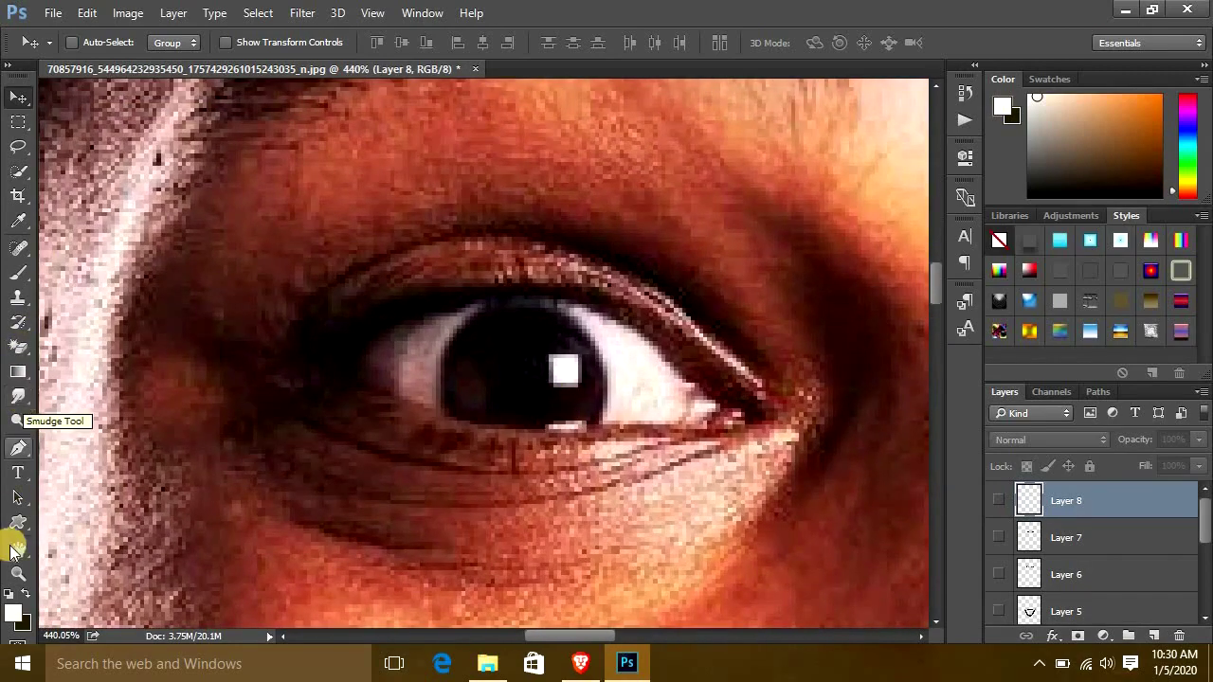
With Brush opacity 100% on a new layer, paint a dark sampled pupil onto the eye.
key("b")
left_click_drag(329, 47, 989, 546)
left_click(1153, 636)
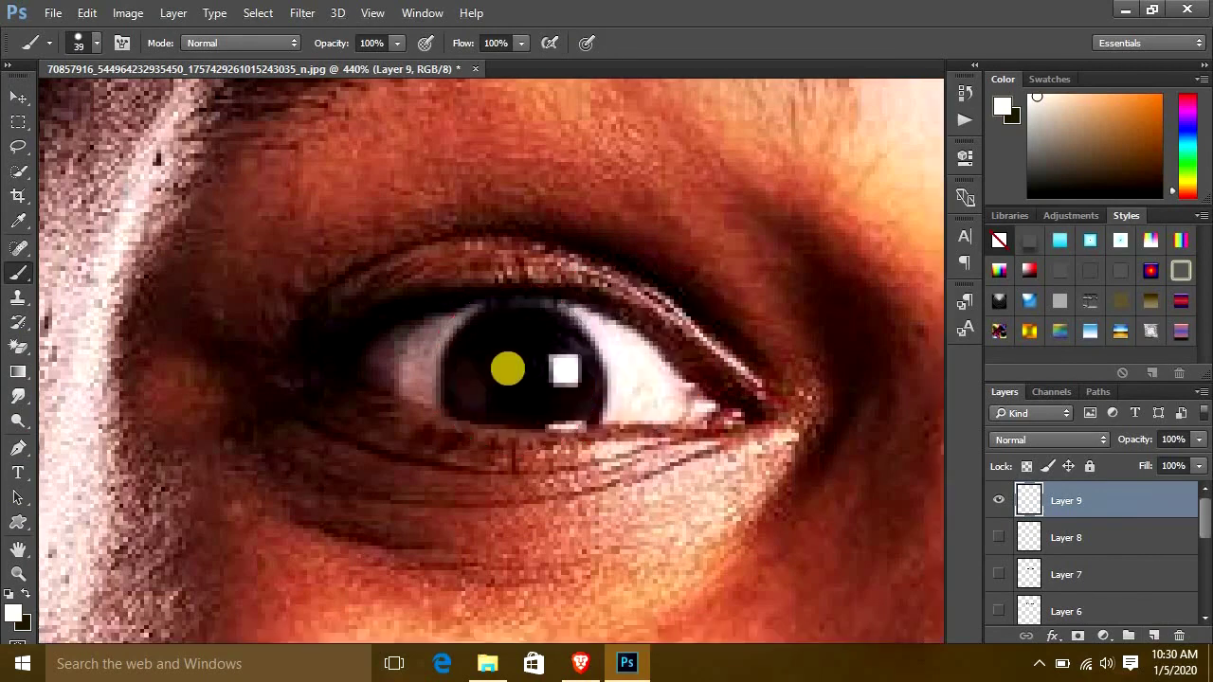
key("f")
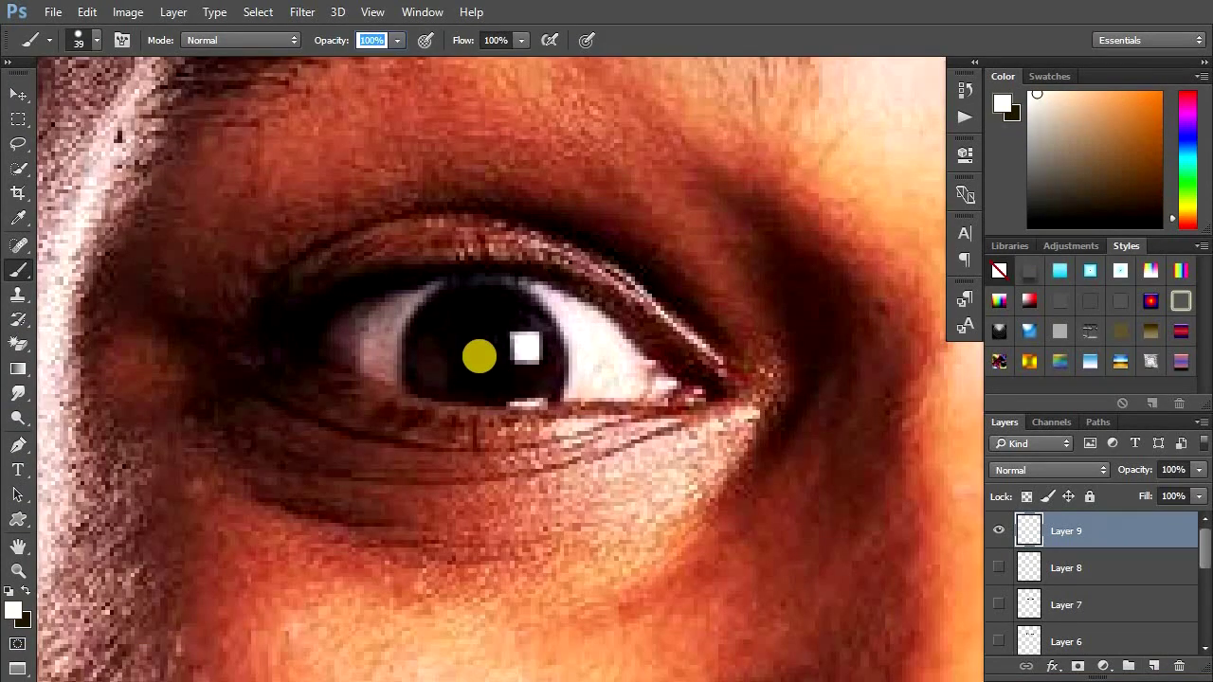
key("f")
key("f")
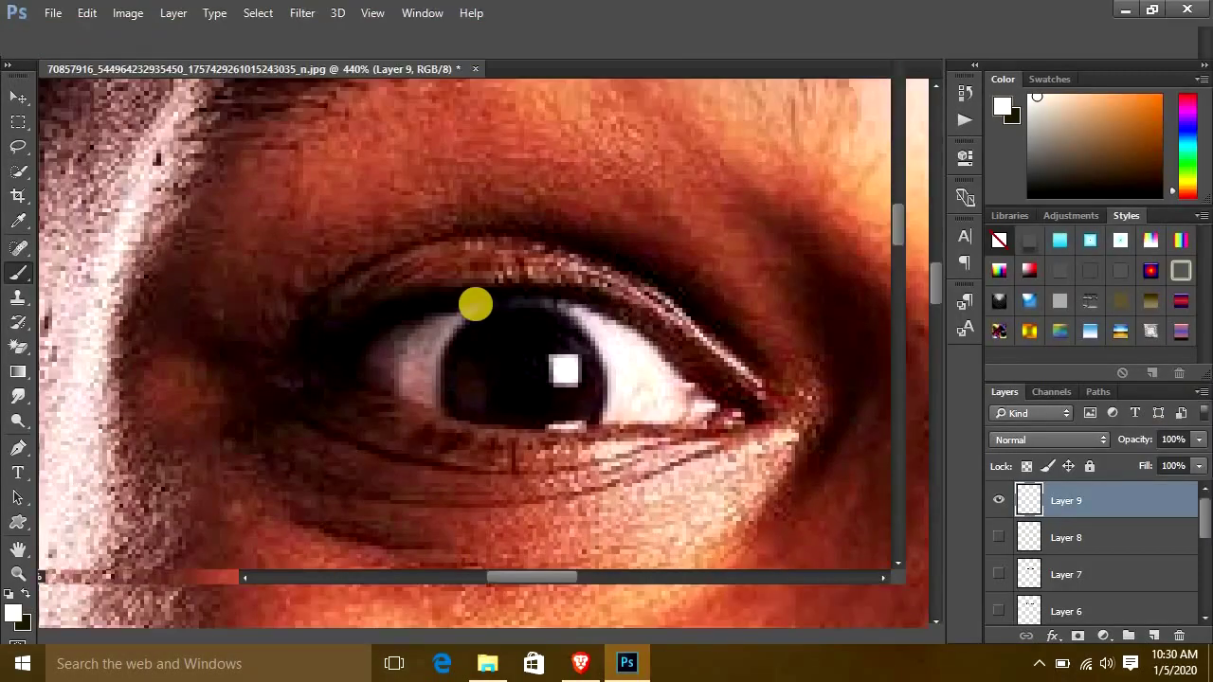
left_click(516, 350, "alt")
mouse_move(910, 294)
left_mouse_down()
mouse_move(450, 365)
mouse_move(284, 313)
left_mouse_up()
Clip the pupil layer to the eye whites, then hide the eye layers.
left_click(998, 538)
left_click(1029, 506, "alt")
left_click_drag(1001, 502, 998, 538)
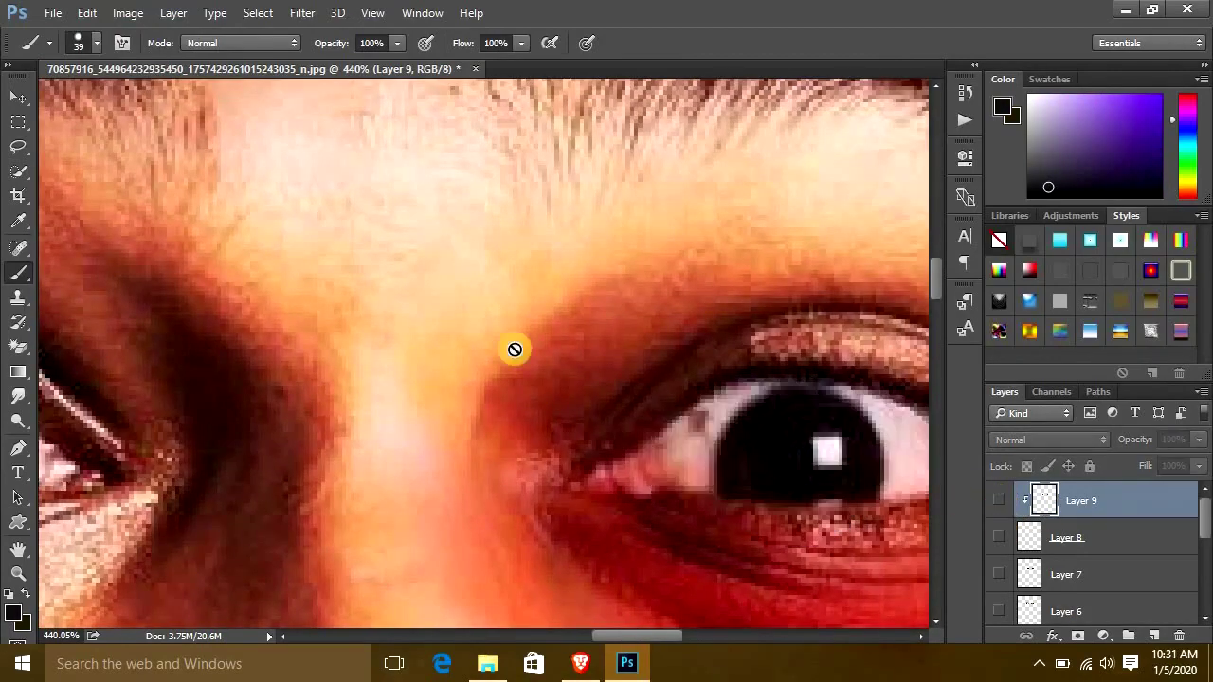
key("v")
scroll(514, 347, "down", 5)
scroll(442, 574, "down", 1)
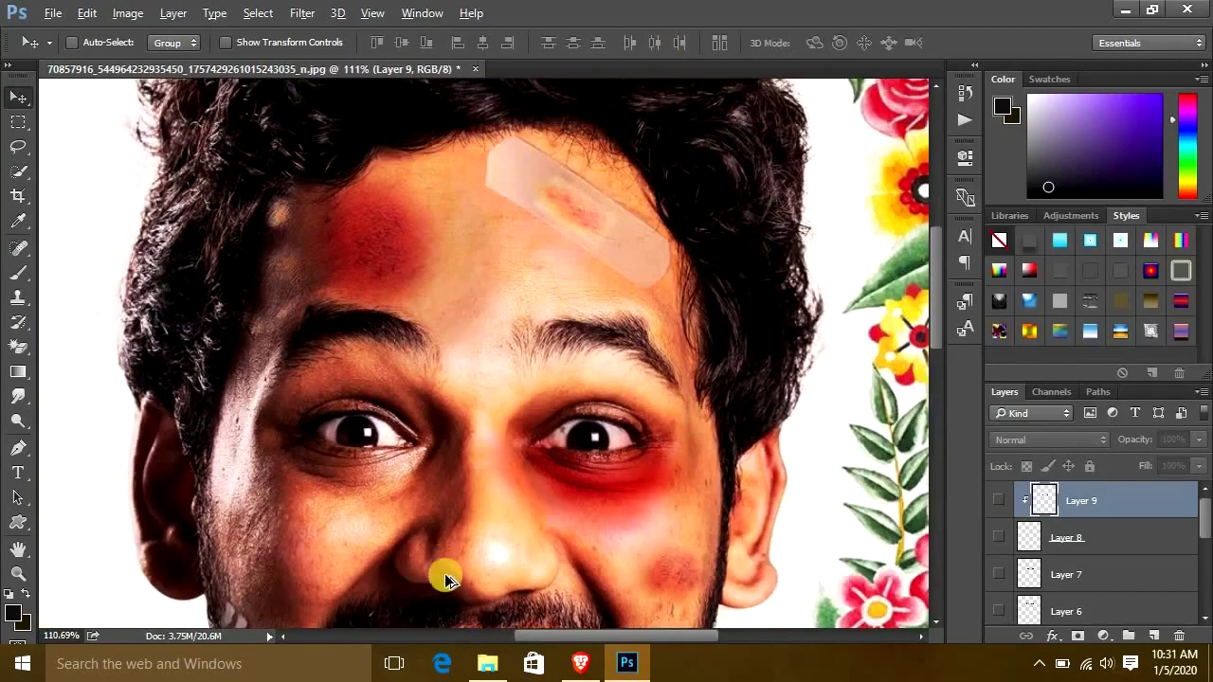
scroll(512, 330, "down", 2)
scroll(574, 372, "up", 6)
On new Layer 10, Pen-trace a curve along the bottom of the nose and both nostrils.
key("p")
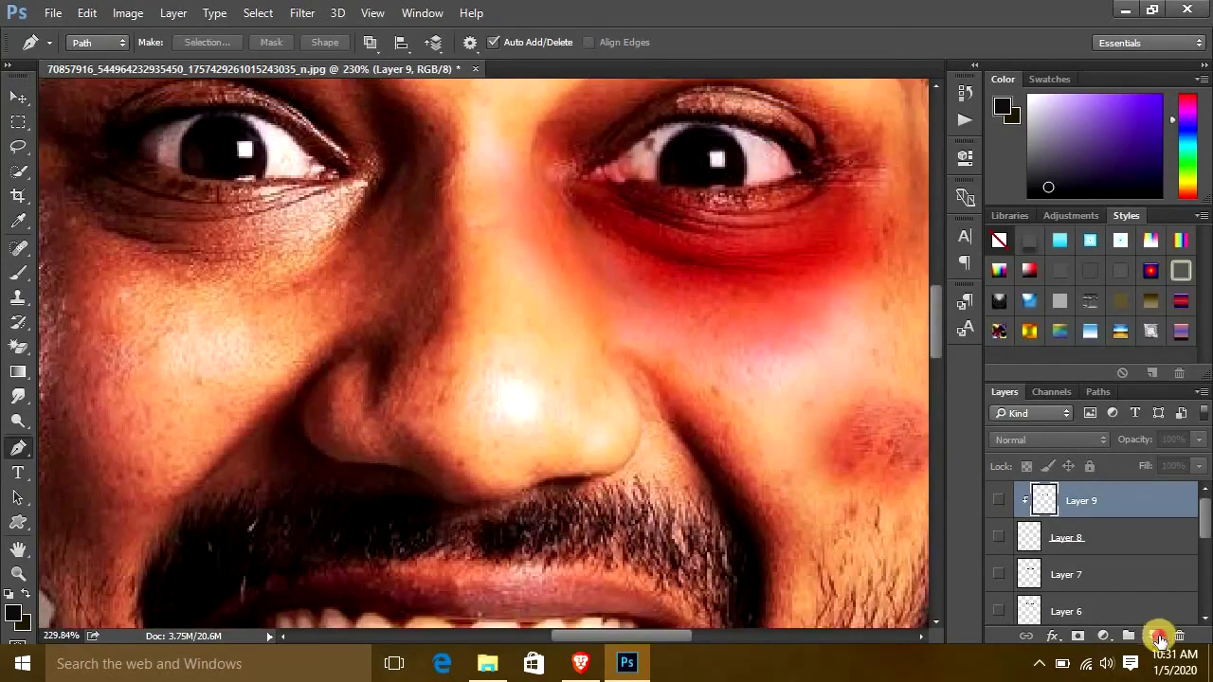
left_click(1153, 636)
left_click(341, 356)
mouse_move(352, 466)
left_mouse_down()
mouse_move(468, 483)
mouse_move(455, 517)
left_mouse_up()
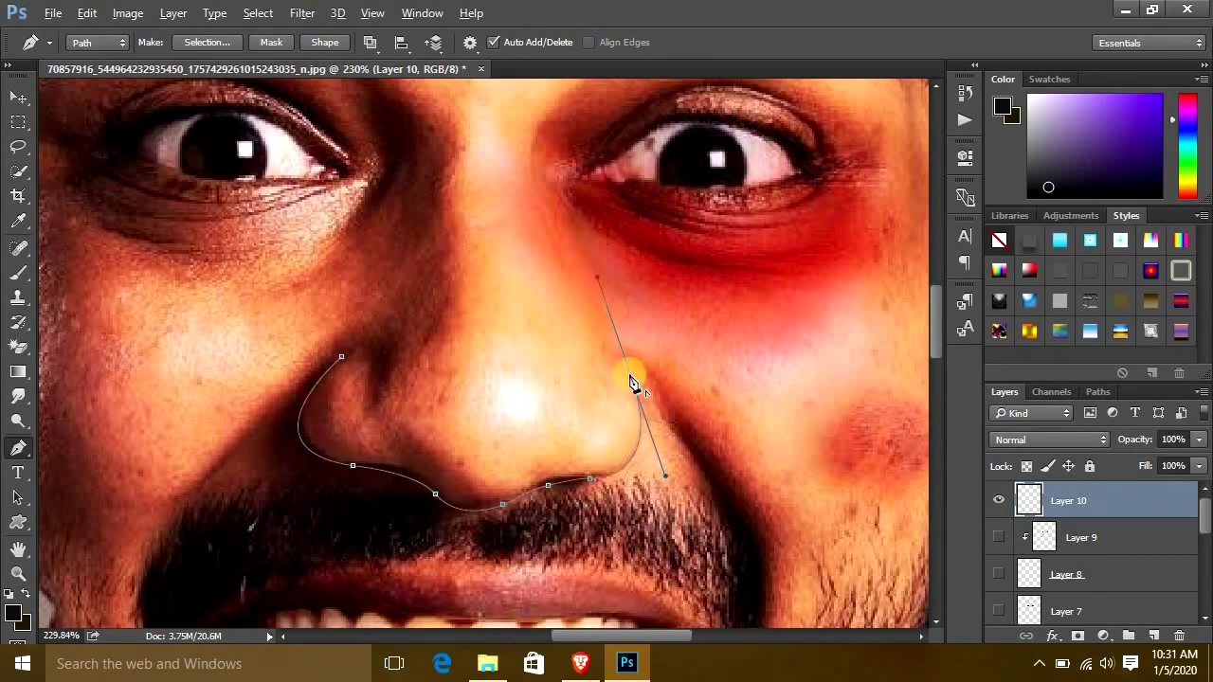
scroll(636, 436, "up", 1)
left_click_drag(588, 499, 478, 502)
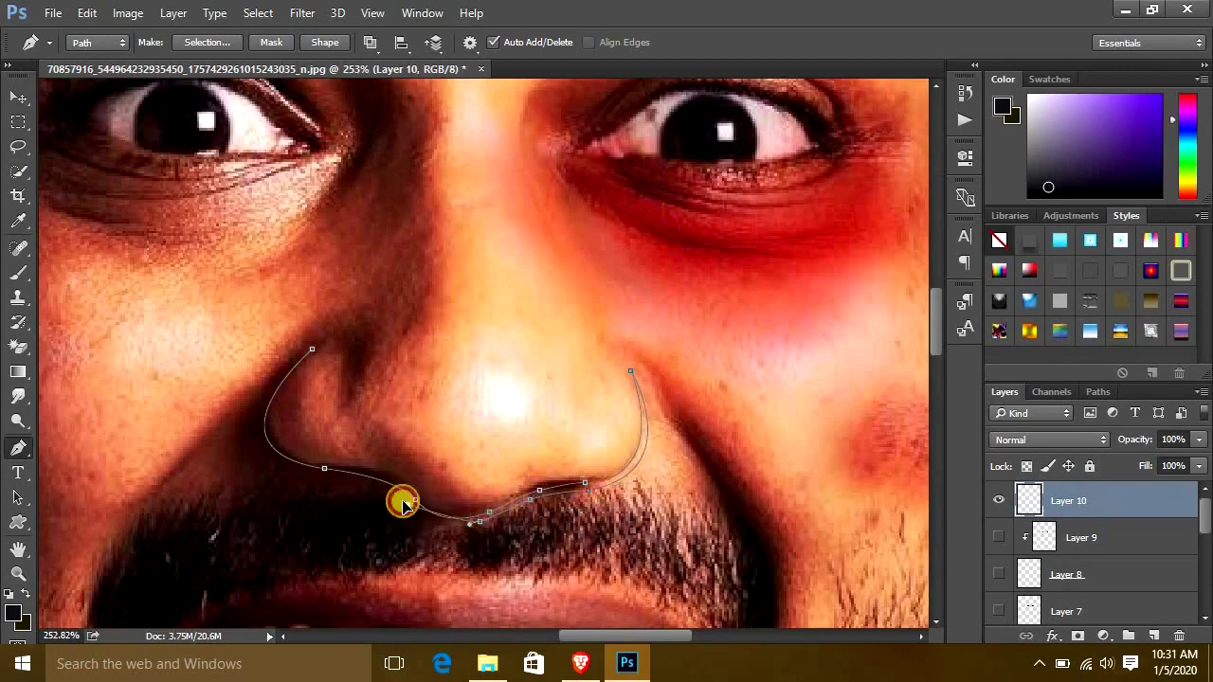
left_click_drag(312, 351, 445, 243)
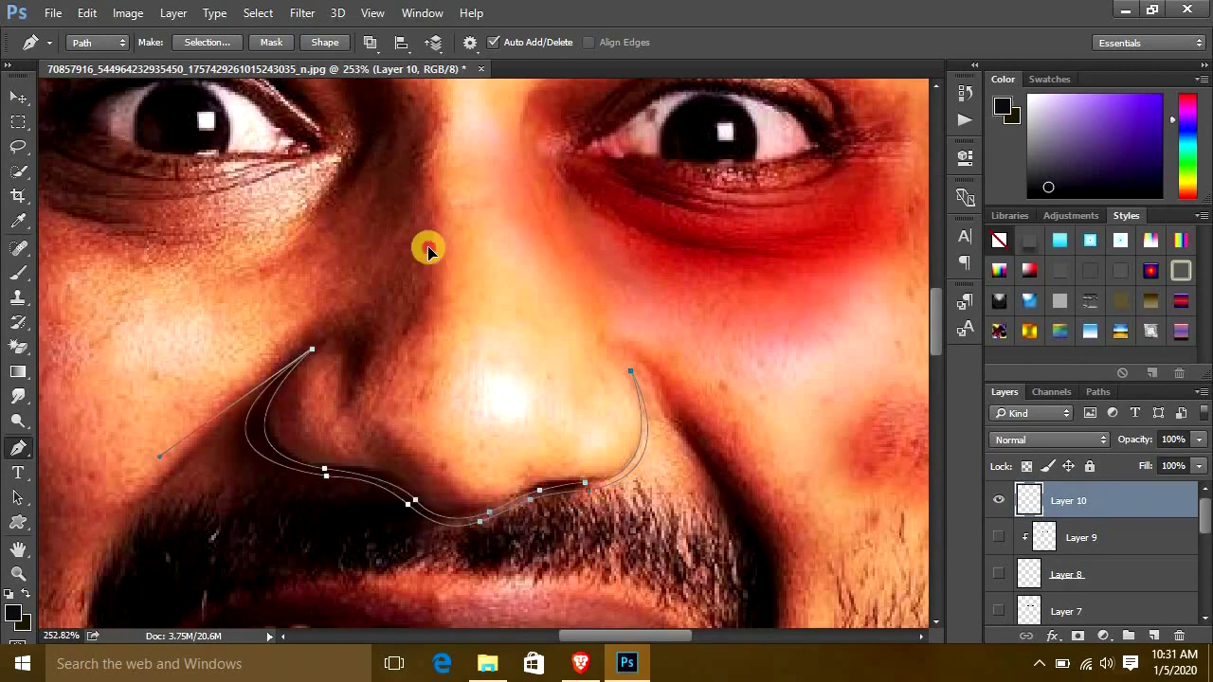
Turn the nose path into a selection, sample dark red, hide Layer 10 and re-show the eye layers.
key("ctrl+Return")
key("b")
left_click(263, 408, "alt")
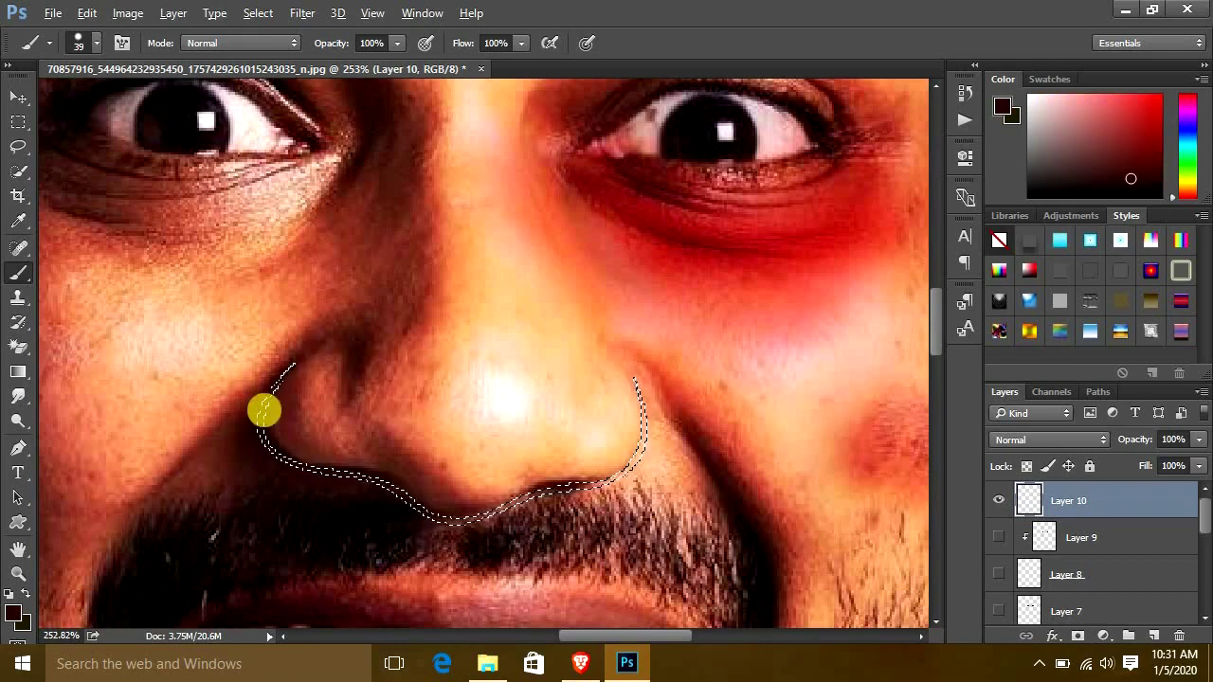
key("v")
left_click(998, 500)
scroll(737, 495, "down", 2)
scroll(737, 494, "down", 2)
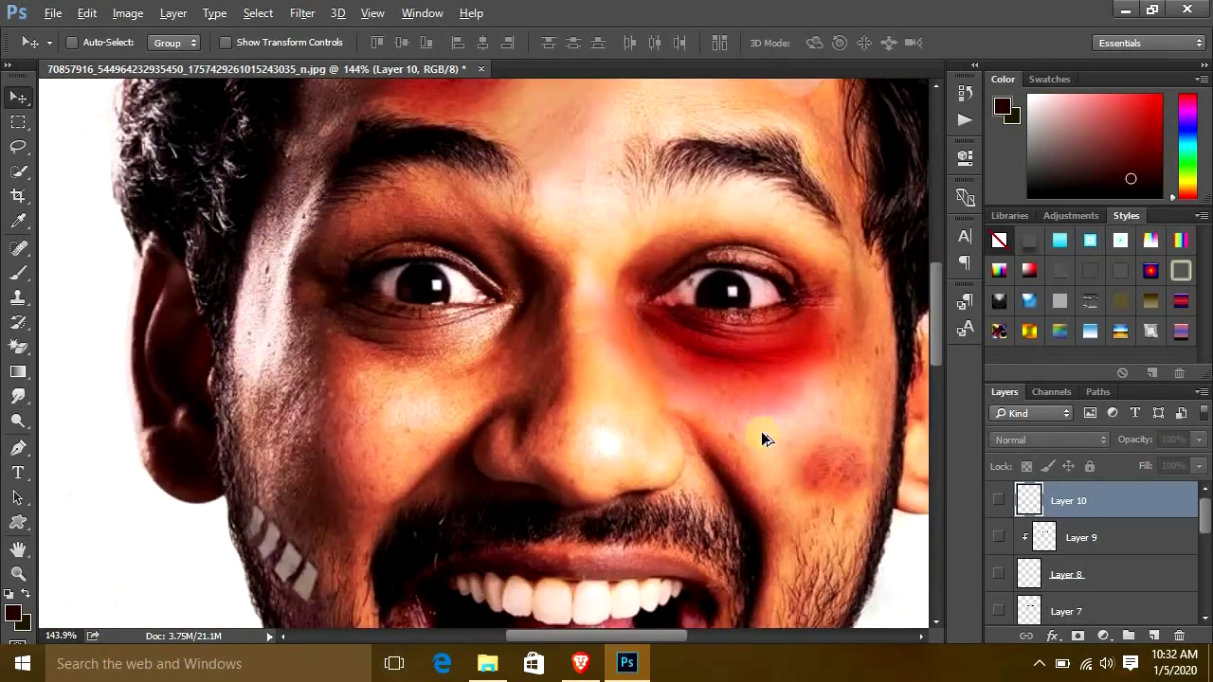
left_click_drag(998, 501, 998, 611)
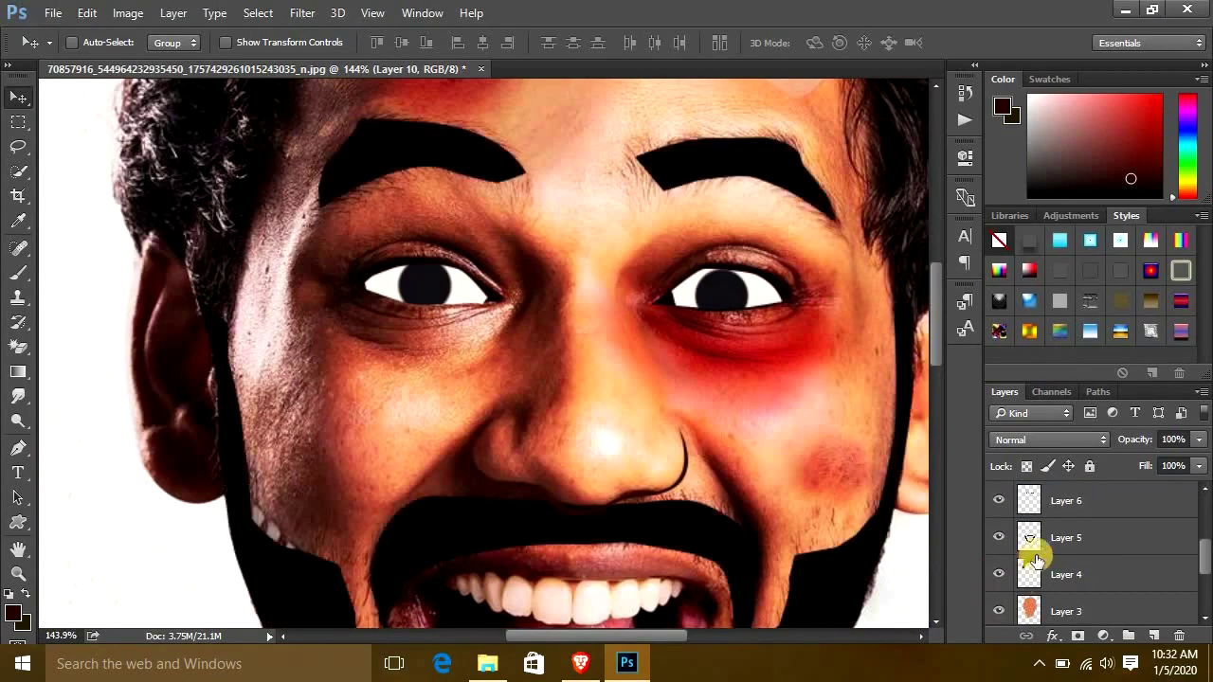
left_click_drag(1001, 575, 1008, 562)
scroll(535, 421, "down", 3)
scroll(536, 422, "down", 2)
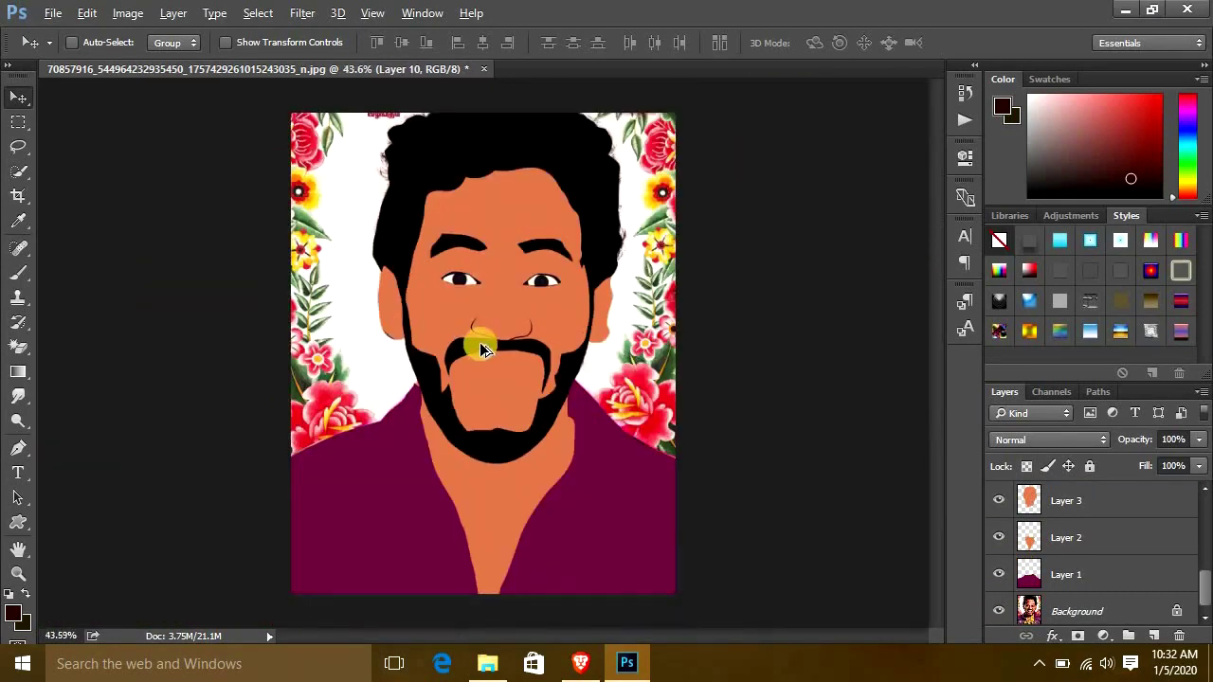
scroll(1045, 580, "up", 5)
scroll(1045, 581, "down", 5)
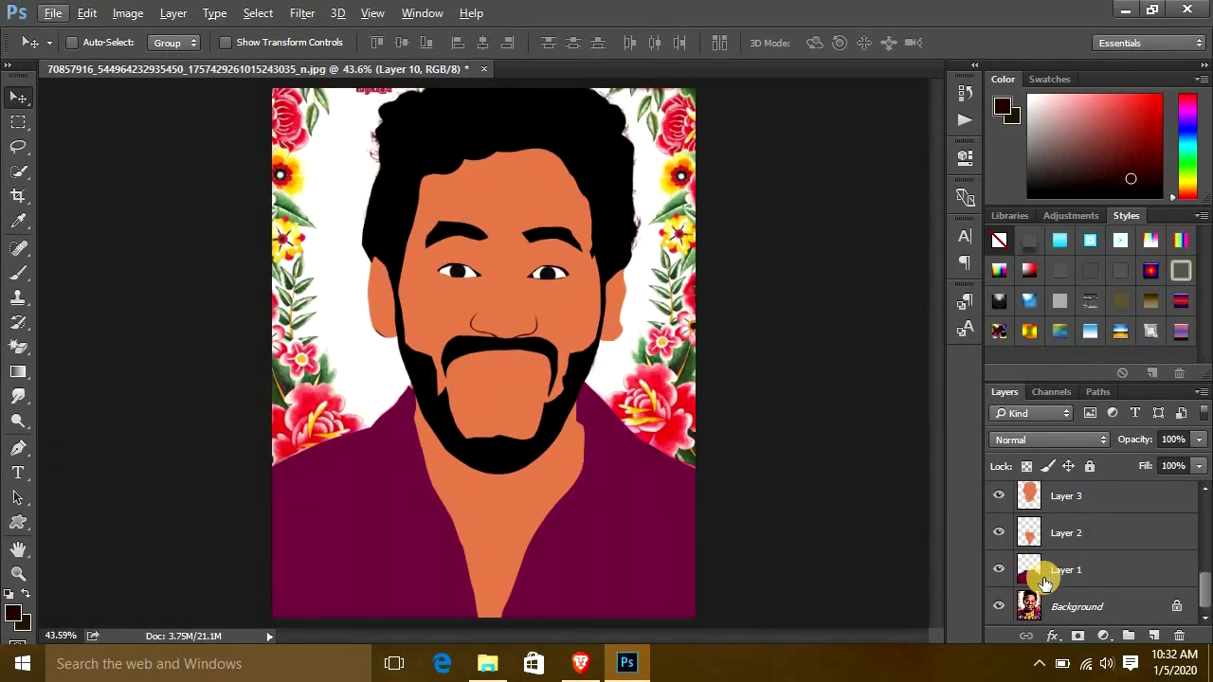
left_click_drag(1005, 585, 999, 500)
scroll(1009, 567, "up", 4)
scroll(994, 533, "up", 1)
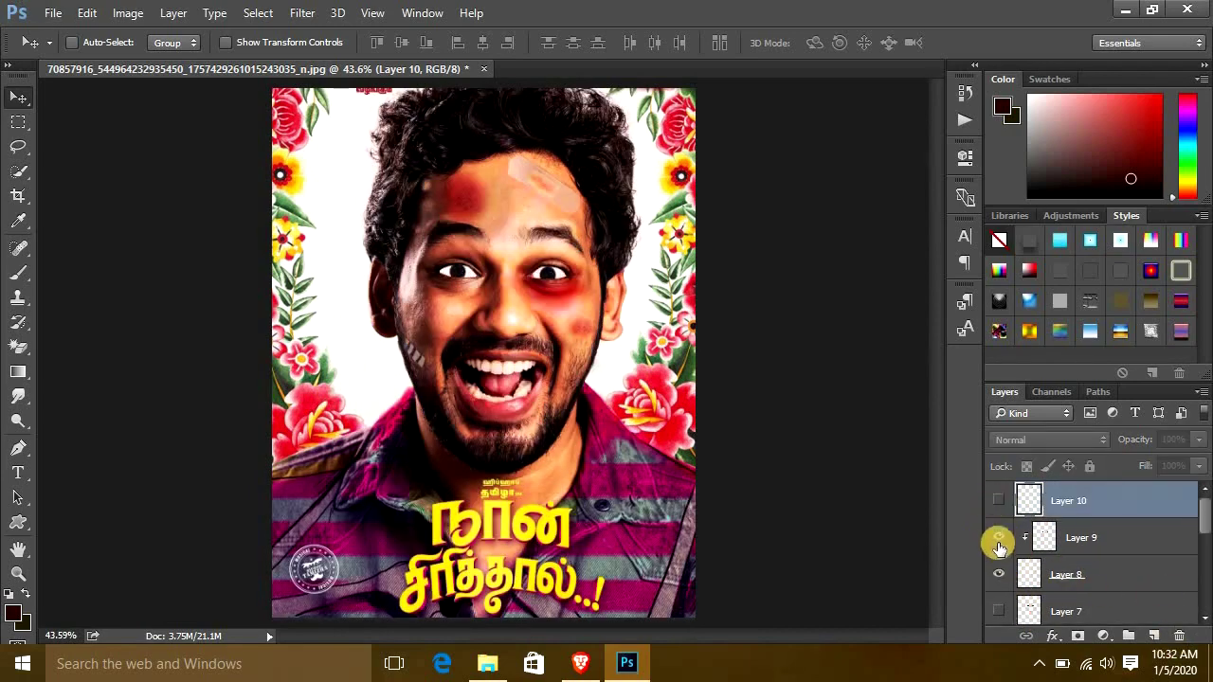
left_click(1153, 636)
Trace a closed Pen outline around the open mouth and lips.
scroll(472, 397, "up", 3)
key("p")
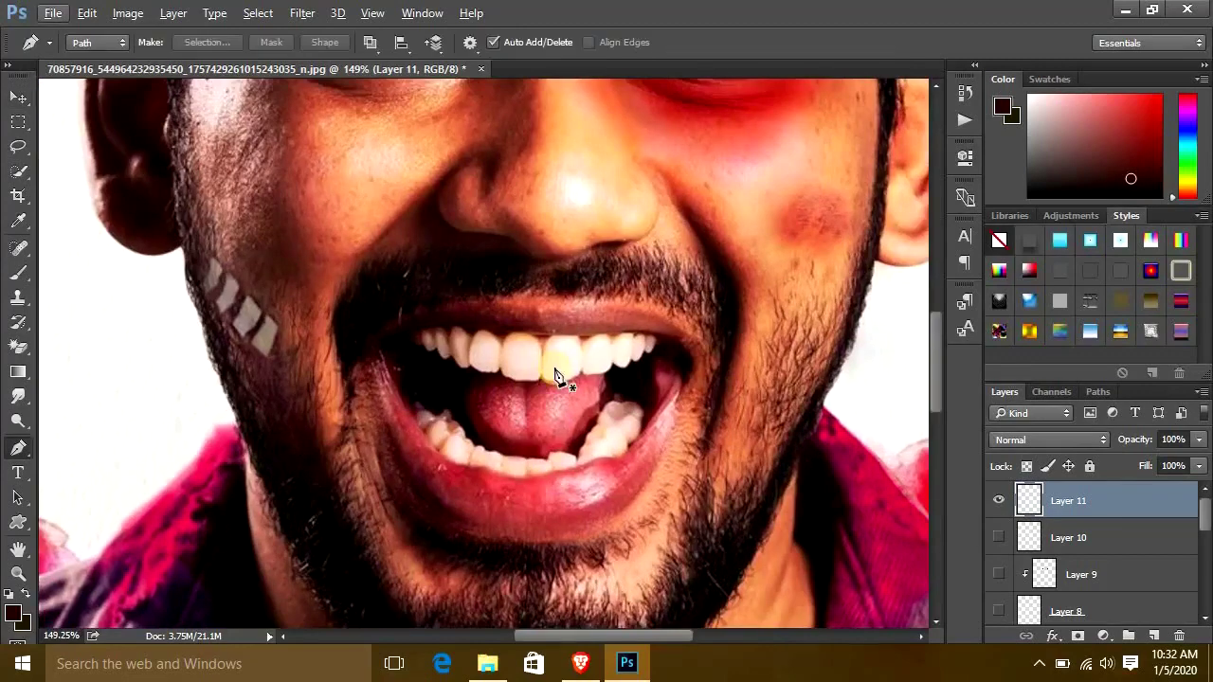
scroll(555, 365, "up", 1)
left_click(269, 298)
left_click(401, 243)
left_click(567, 237)
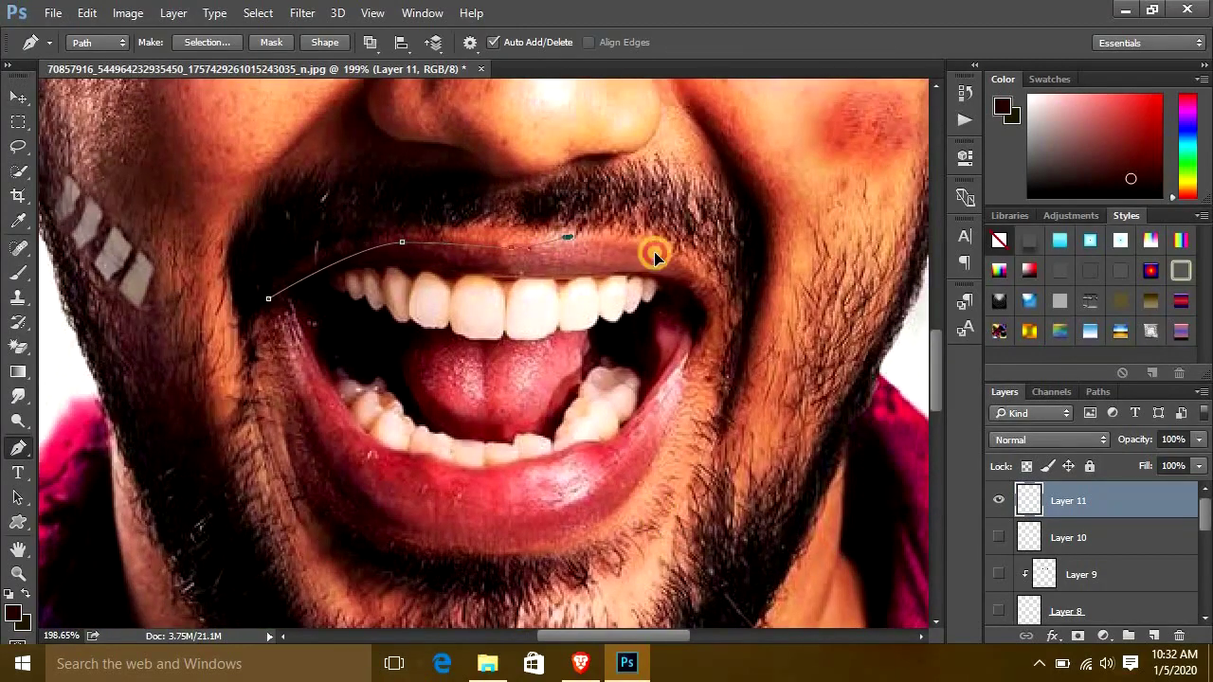
left_click(384, 539)
left_click(327, 472)
left_click(297, 396)
left_click(275, 323)
left_click(268, 298)
Fill the mouth selection with the sampled lip red, then hide that layer.
key("ctrl+Return")
key("b")
left_click(501, 479, "alt")
key("alt+BackSpace")
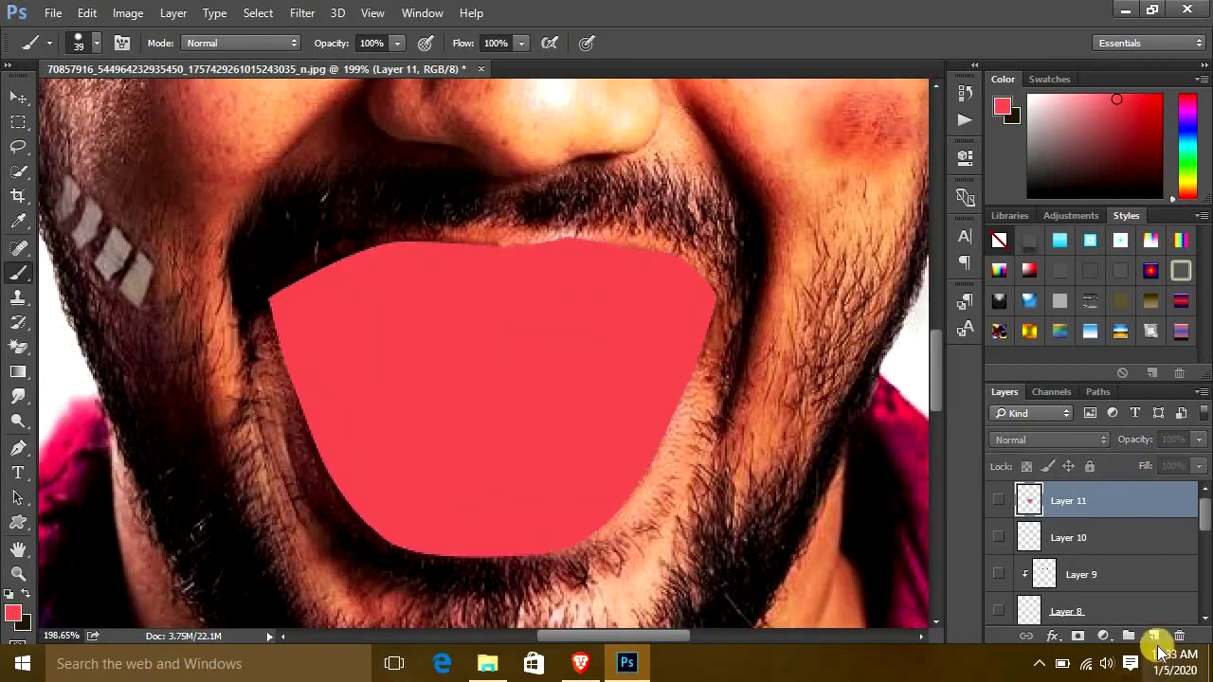
left_click(999, 500)
On a new layer, outline the inner mouth and fill it black.
key("ctrl+shift+alt+n")
key("p")
left_click(292, 296)
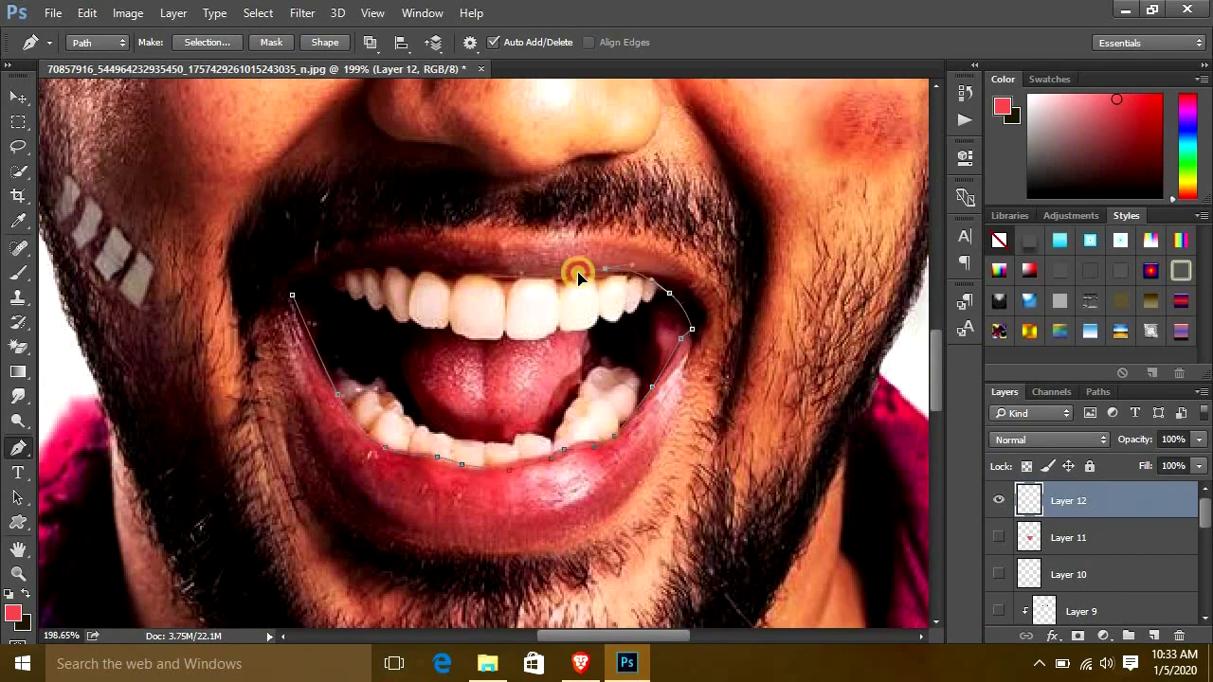
left_click(391, 265)
key("ctrl+Return")
key("b")
left_click(631, 330, "alt")
key("alt+BackSpace")
key("ctrl+d")
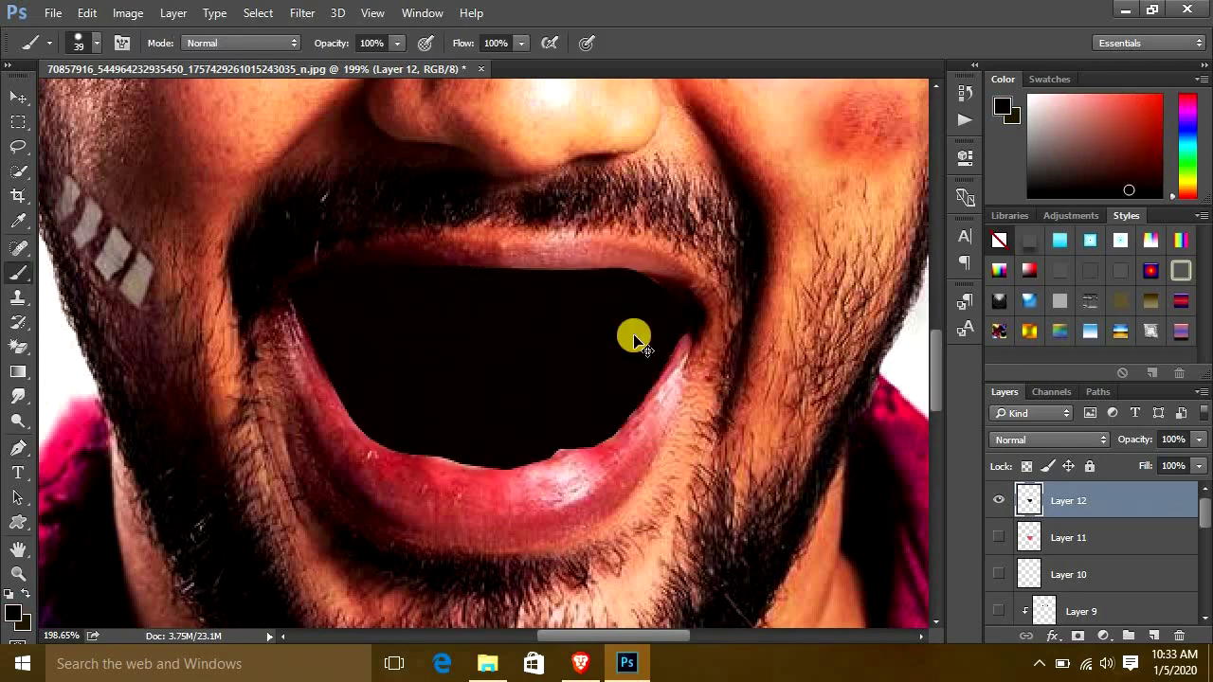
Add a new teeth layer, hide the black interior, and begin tracing the upper teeth.
left_click(1153, 635)
left_click(997, 537)
key("p")
left_click(326, 279)
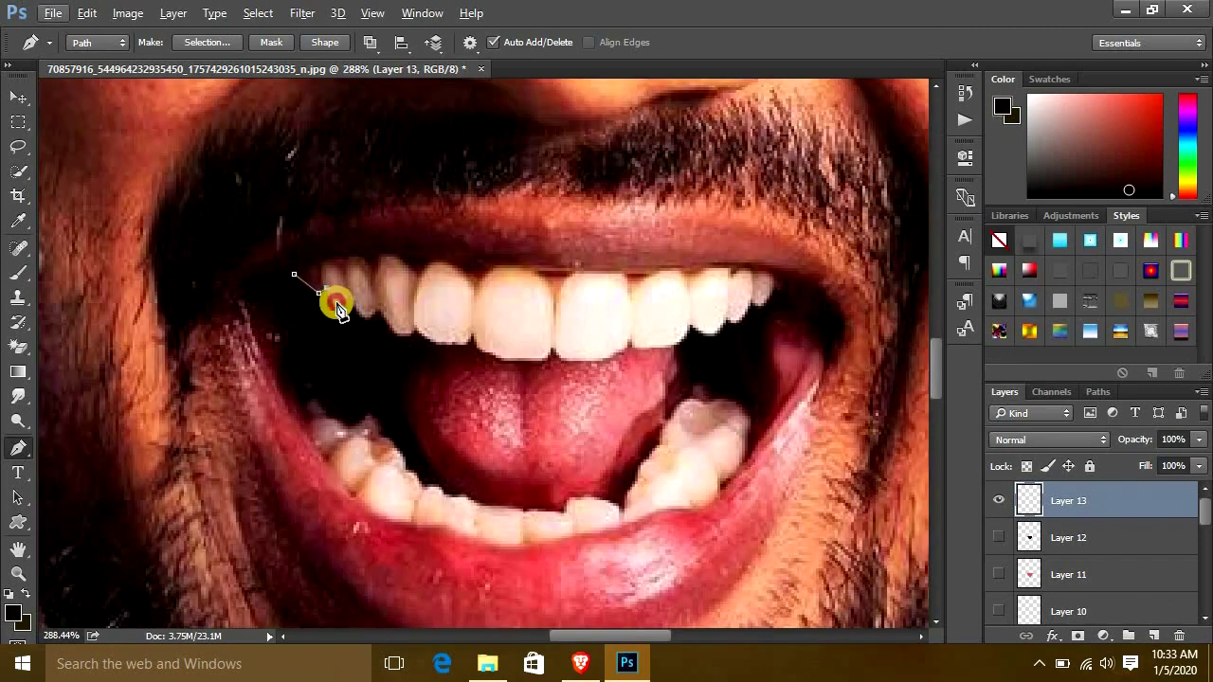
Close the teeth outline and fill it with flat white.
left_click_drag(365, 319, 384, 321)
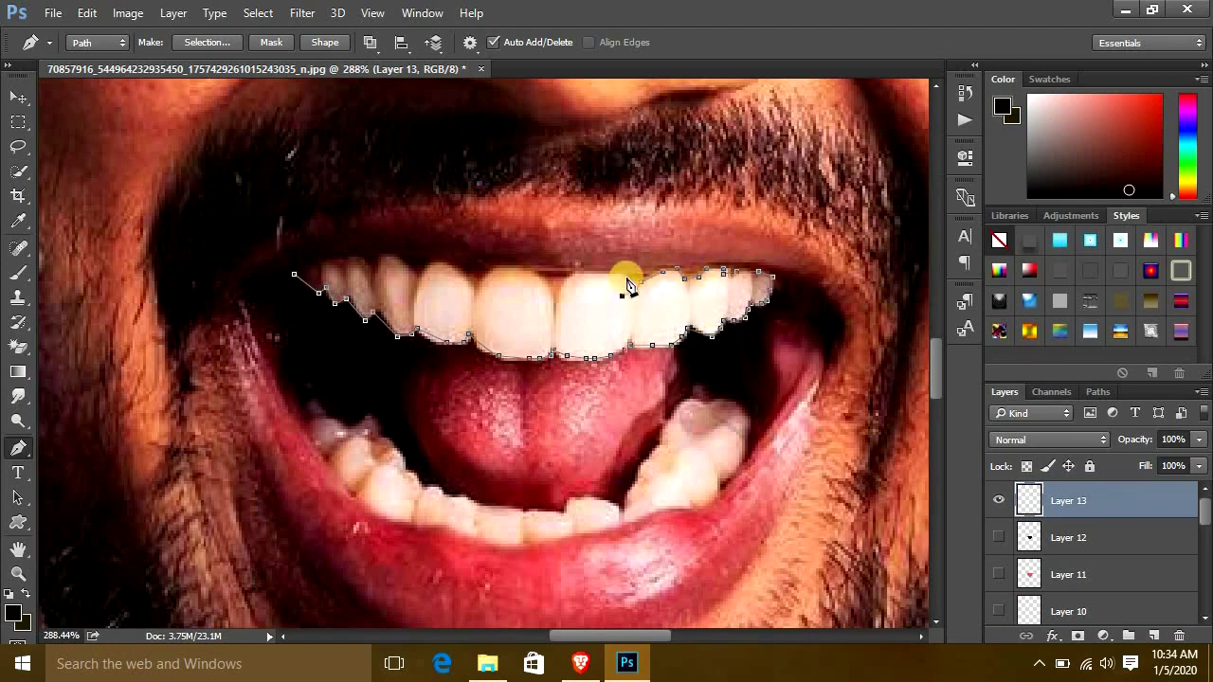
left_click(407, 266)
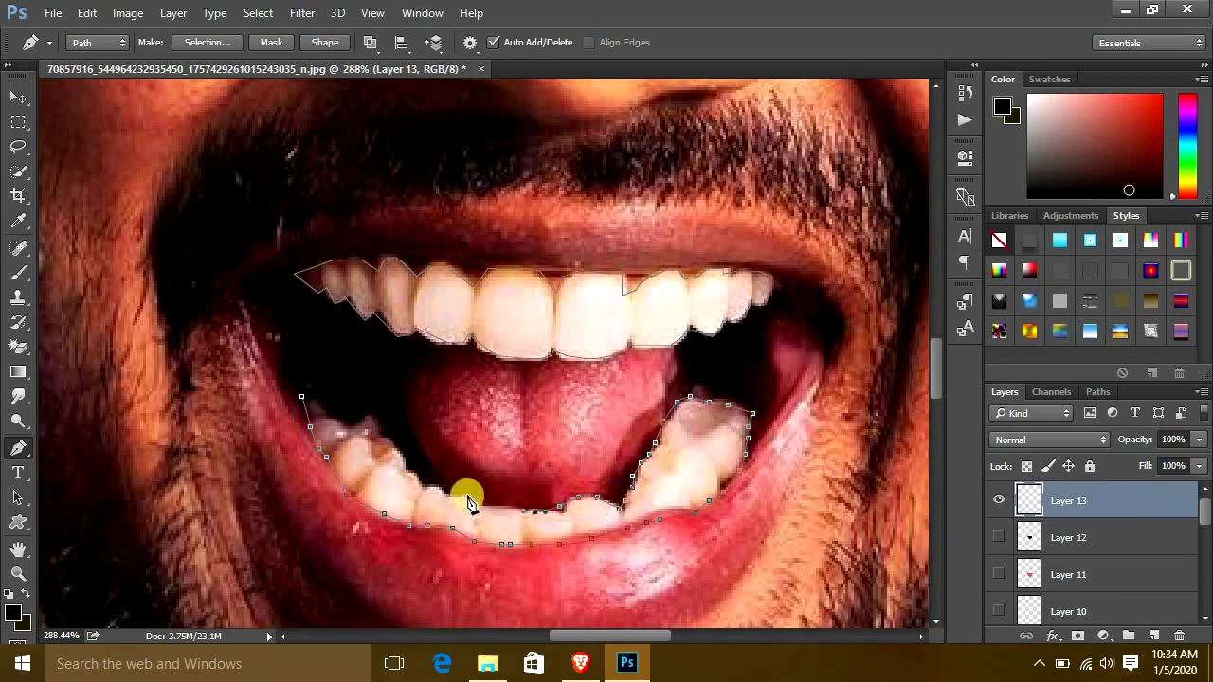
left_click(326, 393)
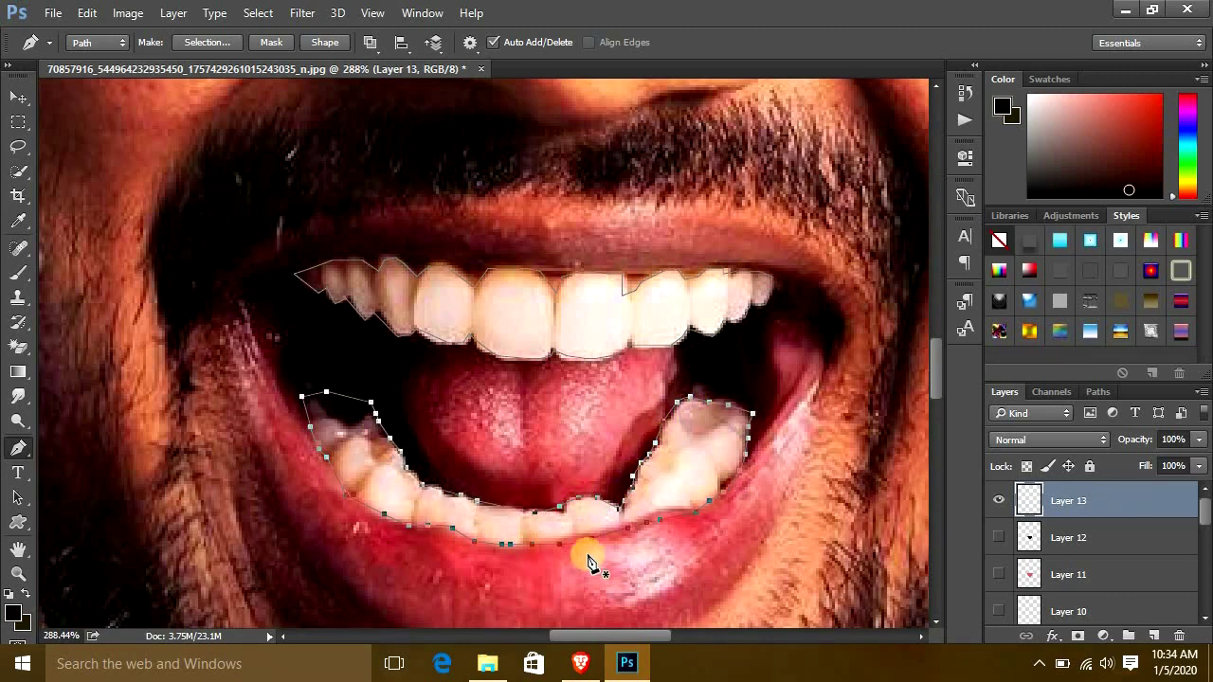
key("ctrl+Return")
key("b")
key("x")
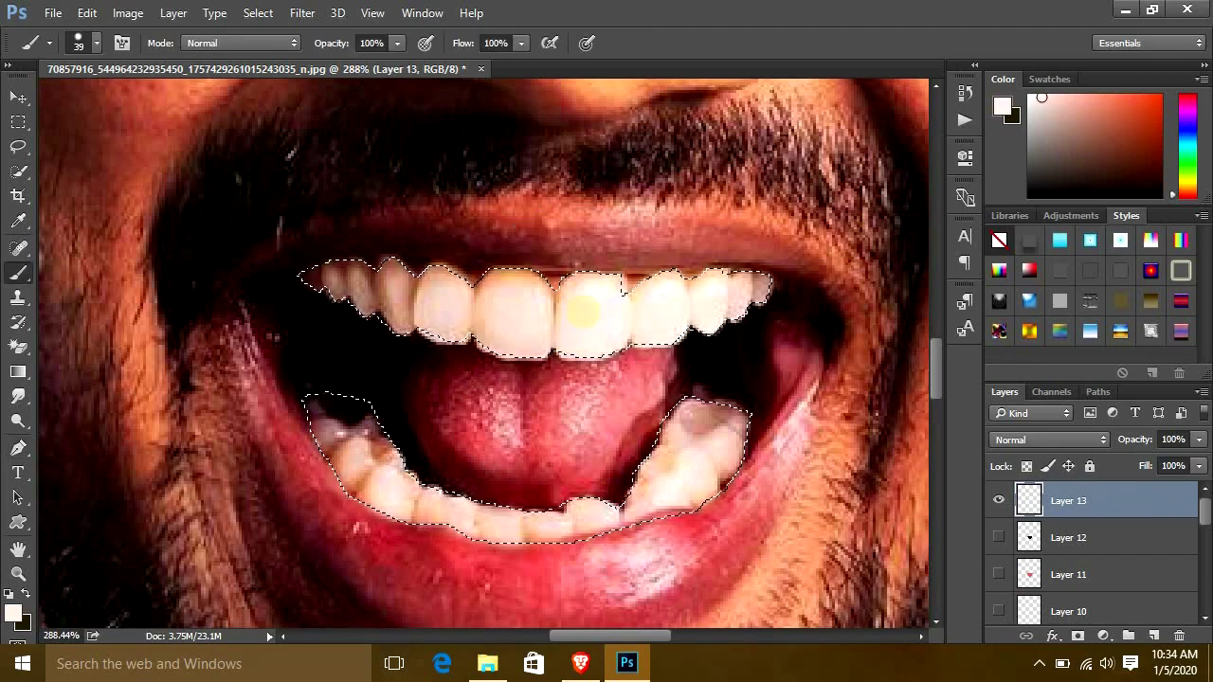
key("alt+BackSpace")
key("ctrl+d")
Toggle the mouth layers to check the teeth, then add a new tongue layer.
left_click(998, 538)
left_click(997, 574)
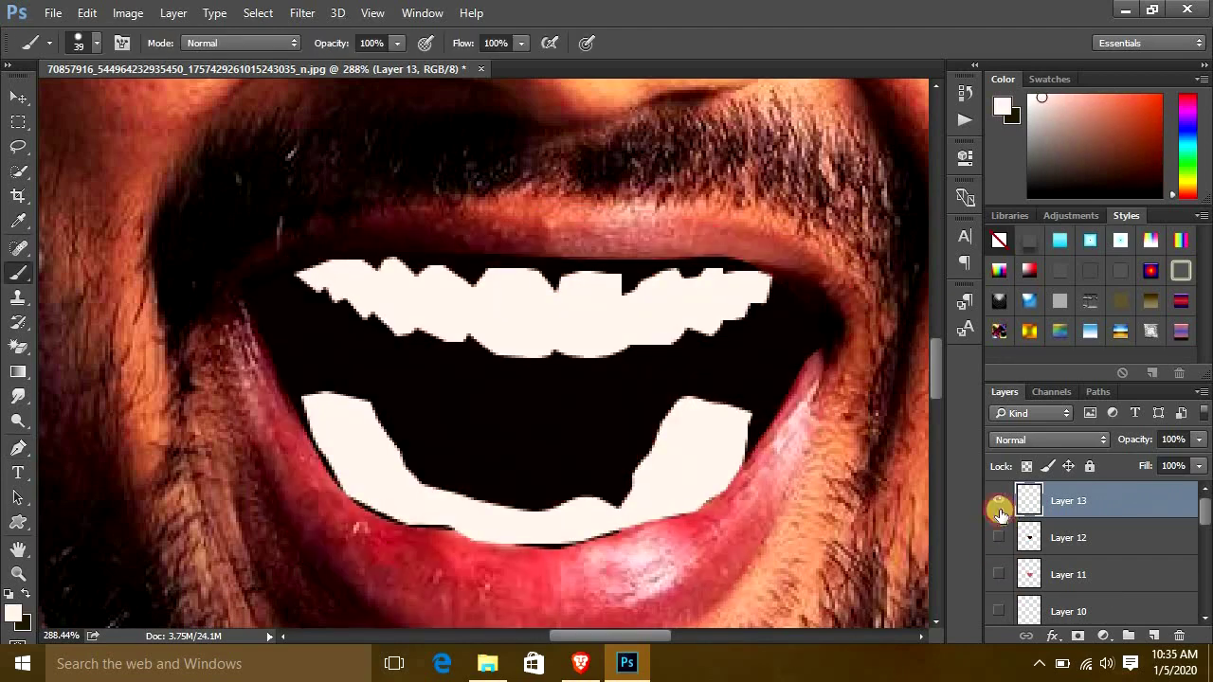
left_click(998, 537)
left_click(998, 501)
left_click(1153, 636)
Trace the tongue outline and fill it with the sampled pink.
key("p")
left_click(390, 381)
left_click_drag(432, 467, 454, 493)
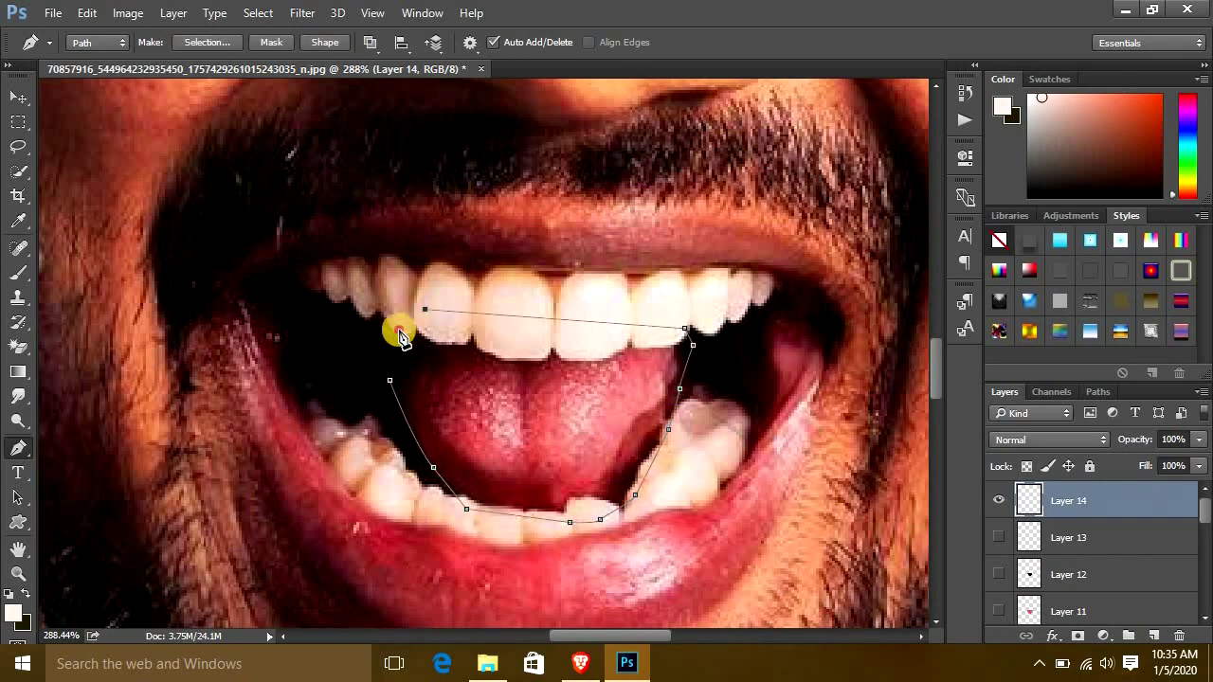
key("ctrl+Return")
key("b")
left_click(563, 397, "alt")
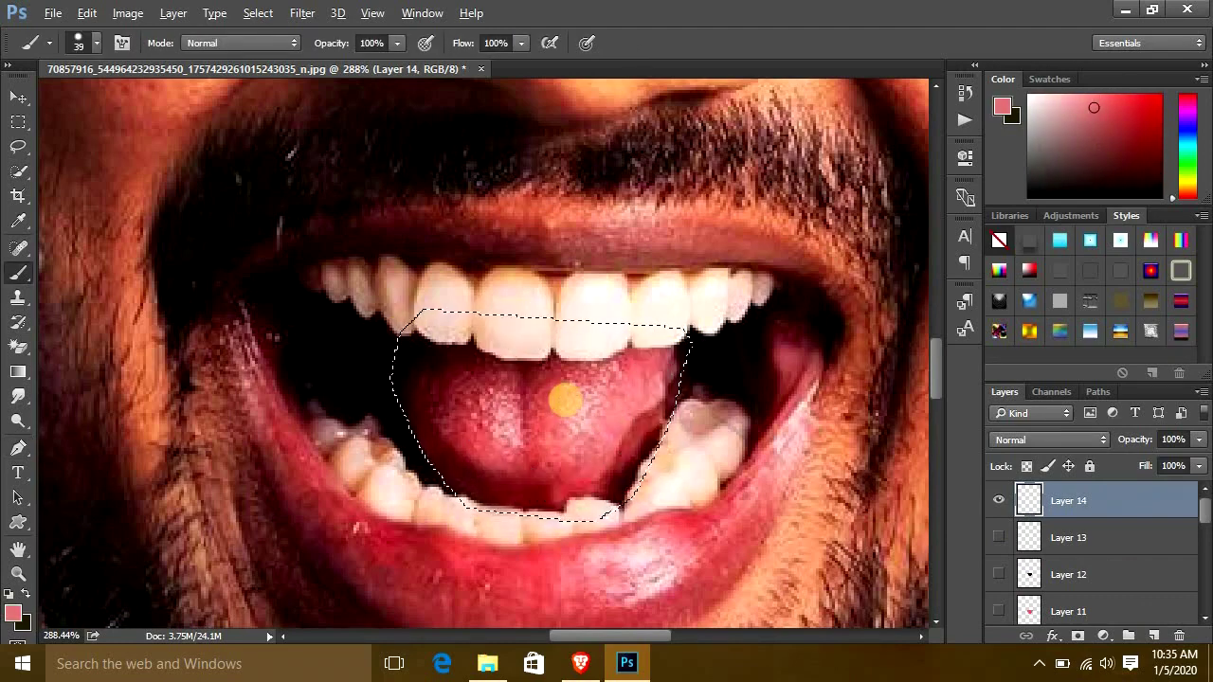
key("alt+BackSpace")
key("ctrl+d")
Show the teeth and lips layers again and move the tongue layer below the teeth.
key("v")
left_click_drag(999, 537, 999, 611)
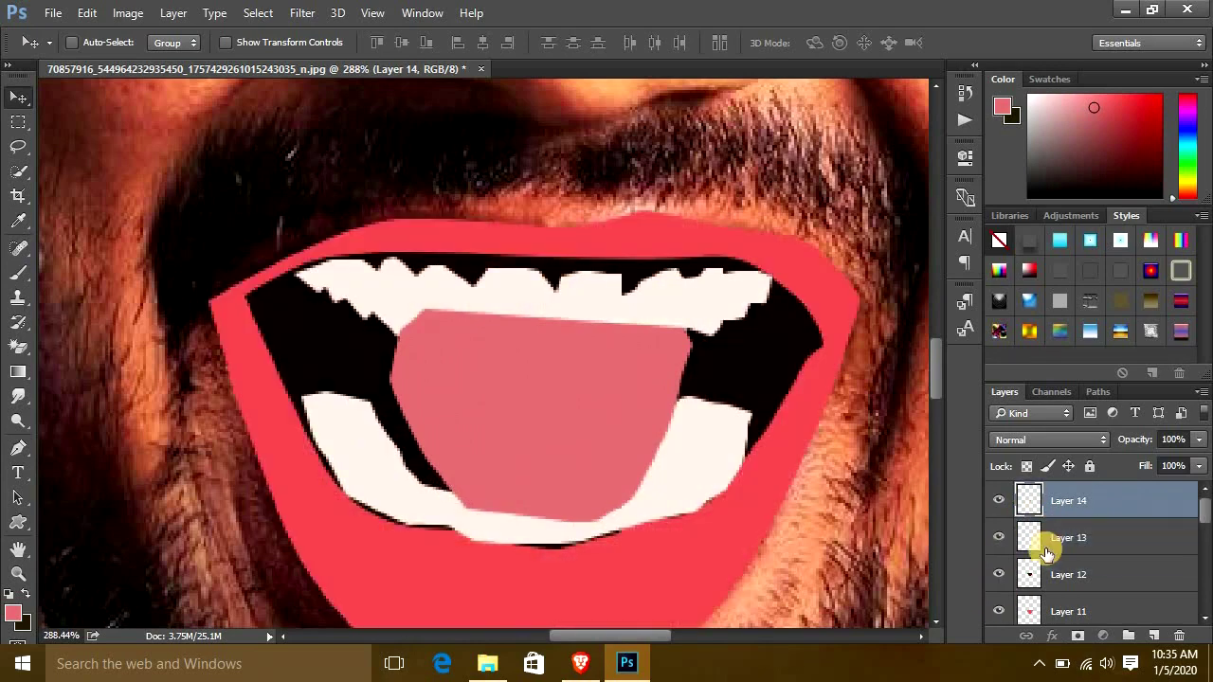
left_click_drag(1071, 500, 1052, 544)
scroll(582, 429, "down", 2)
scroll(582, 434, "up", 2)
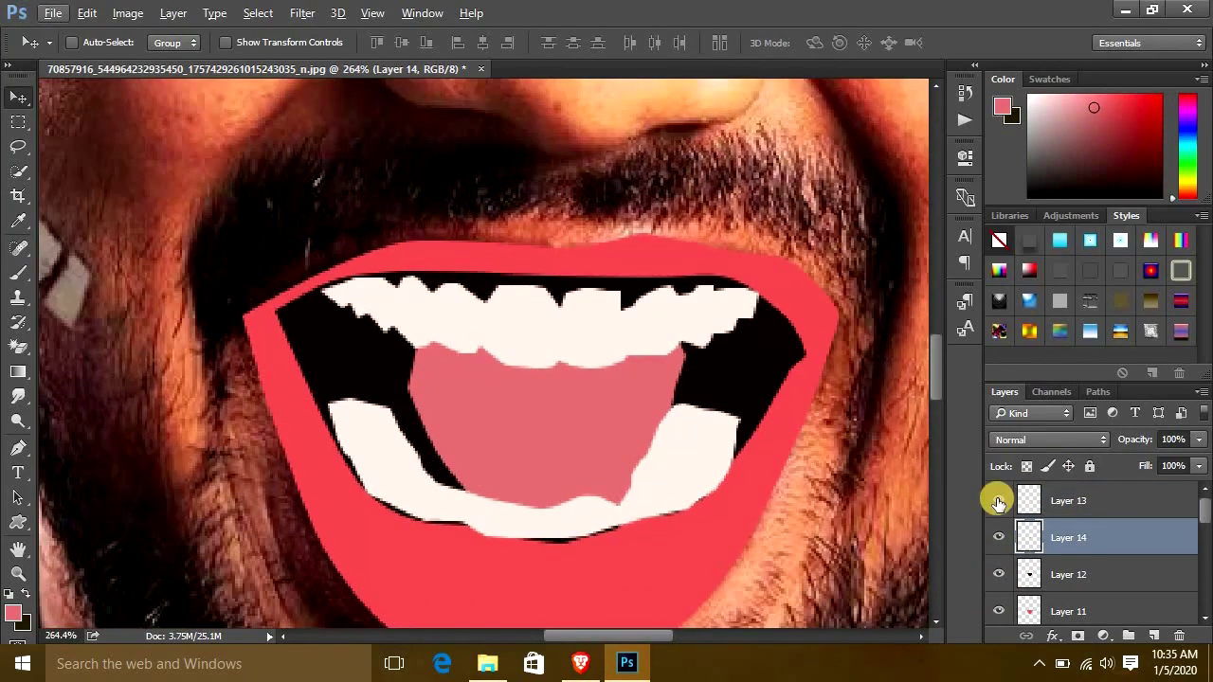
left_click(999, 573)
left_click(998, 500)
mouse_move(1071, 500)
left_mouse_down()
mouse_move(1088, 589)
mouse_move(1085, 528)
left_mouse_up()
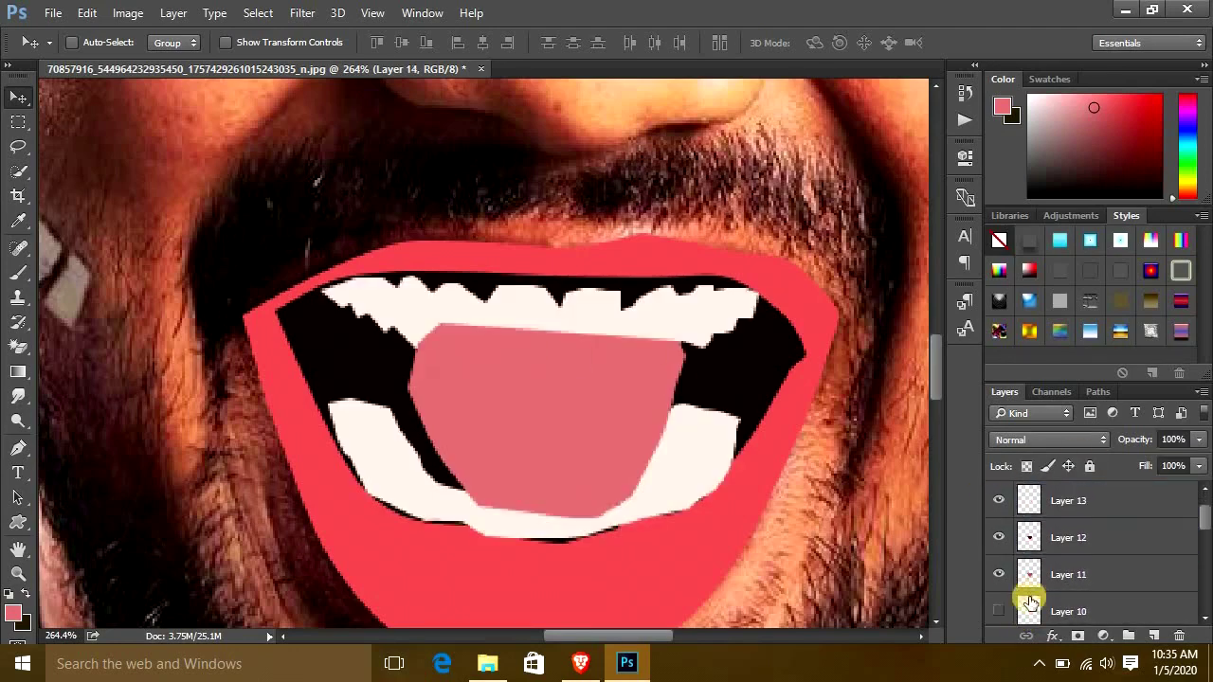
Group the selected mouth layers and name the group 'outh'.
left_click(1028, 575, "shift")
key("ctrl+g")
key("ctrl+r")
key("ctrl+r")
double_click(1083, 493)
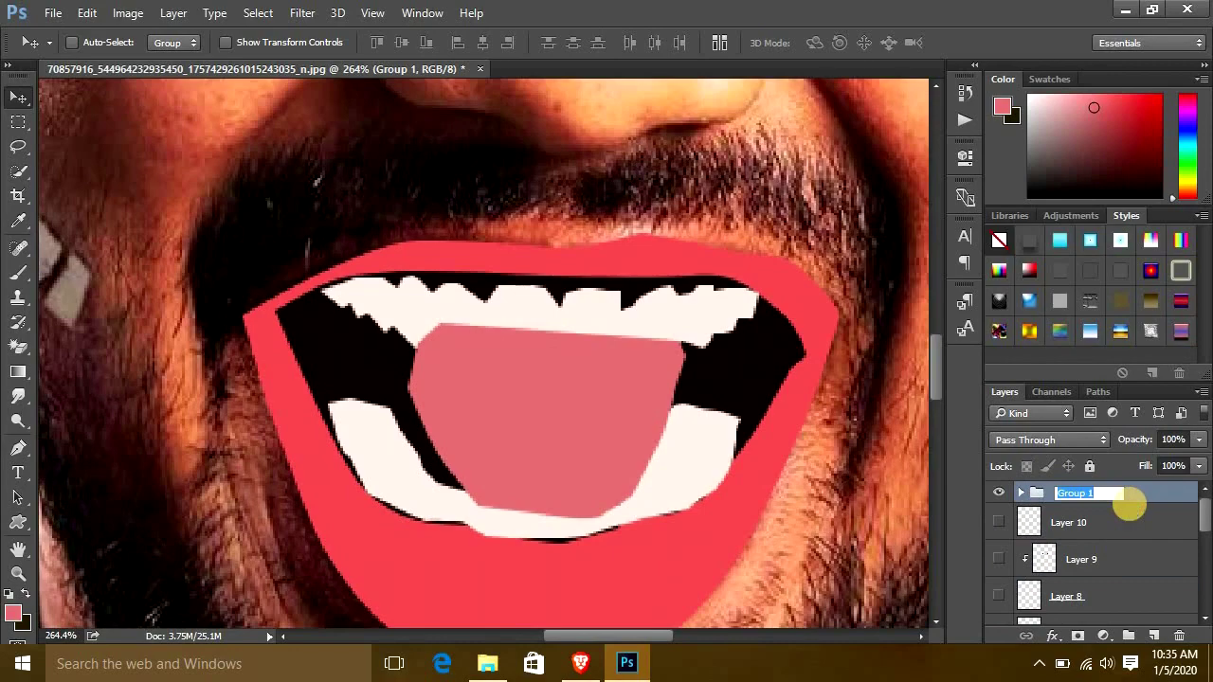
type("outh")
key("Return")
scroll(793, 433, "down", 3)
scroll(634, 359, "down", 2)
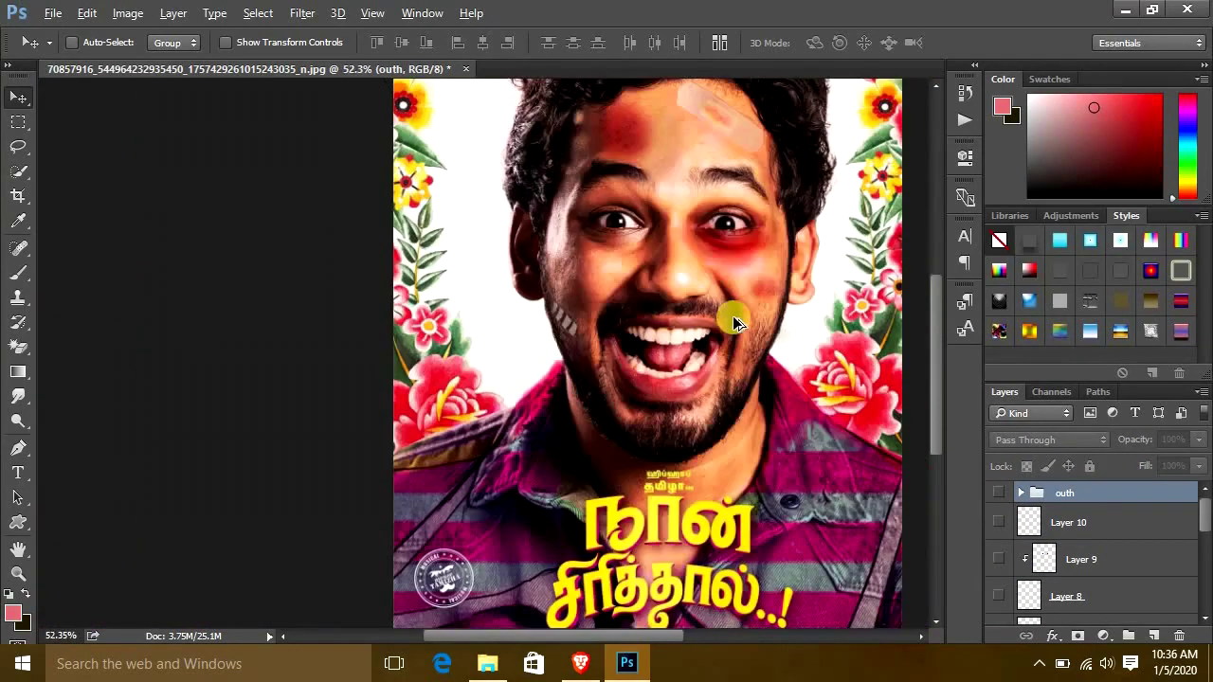
scroll(732, 315, "down", 1)
Show the eye and eyebrow layers and keep the tongue beneath the teeth inside 'outh'.
left_click_drag(998, 493, 994, 566)
left_click_drag(1000, 628, 1059, 531)
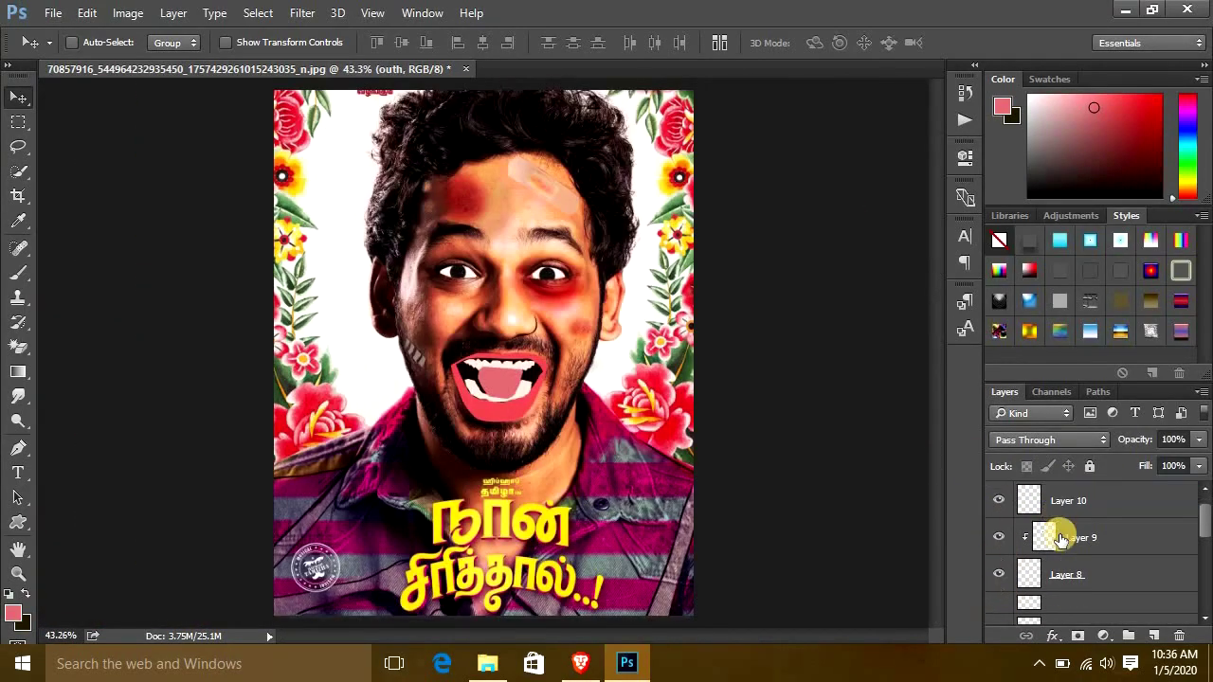
left_click_drag(998, 607, 1024, 578)
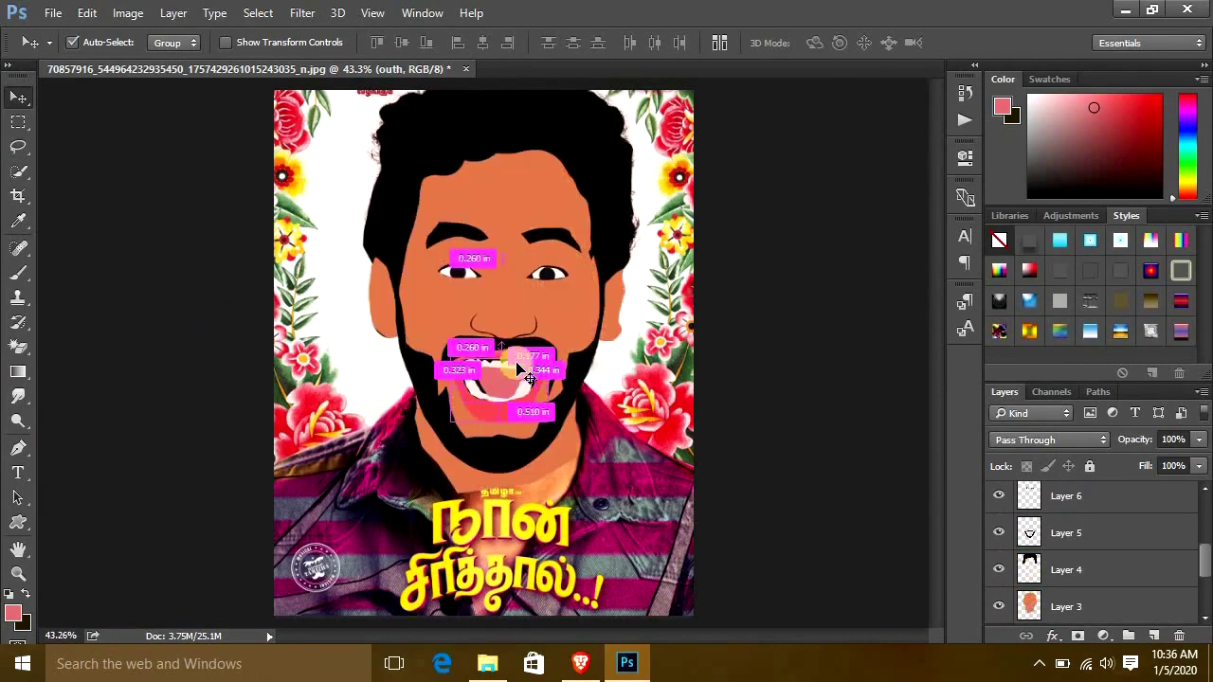
scroll(503, 370, "up", 5)
scroll(1078, 497, "up", 5)
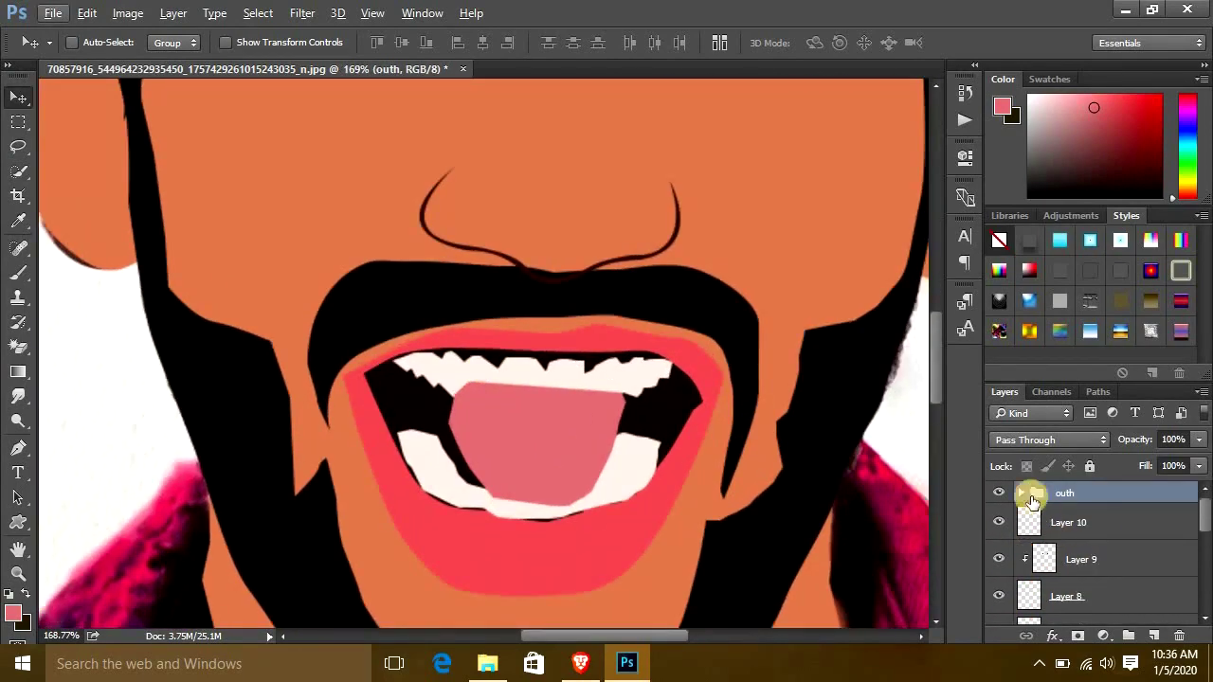
left_click(998, 522)
scroll(723, 465, "right", 3)
scroll(691, 459, "down", 5)
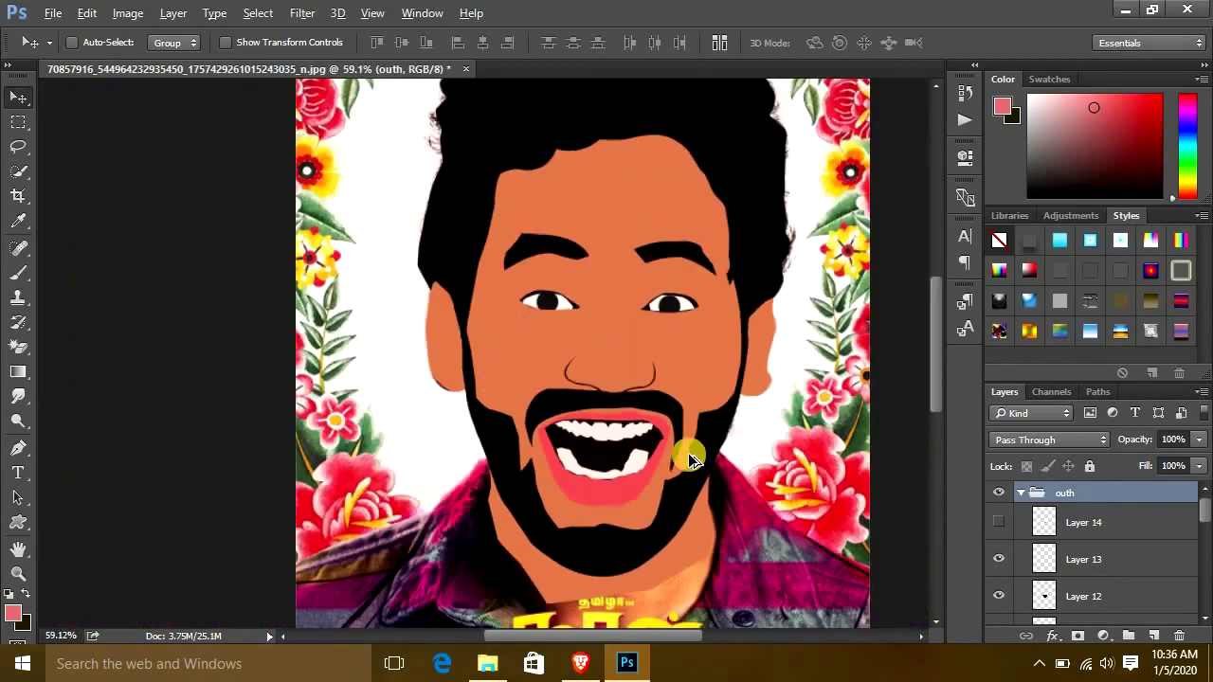
left_click(990, 529)
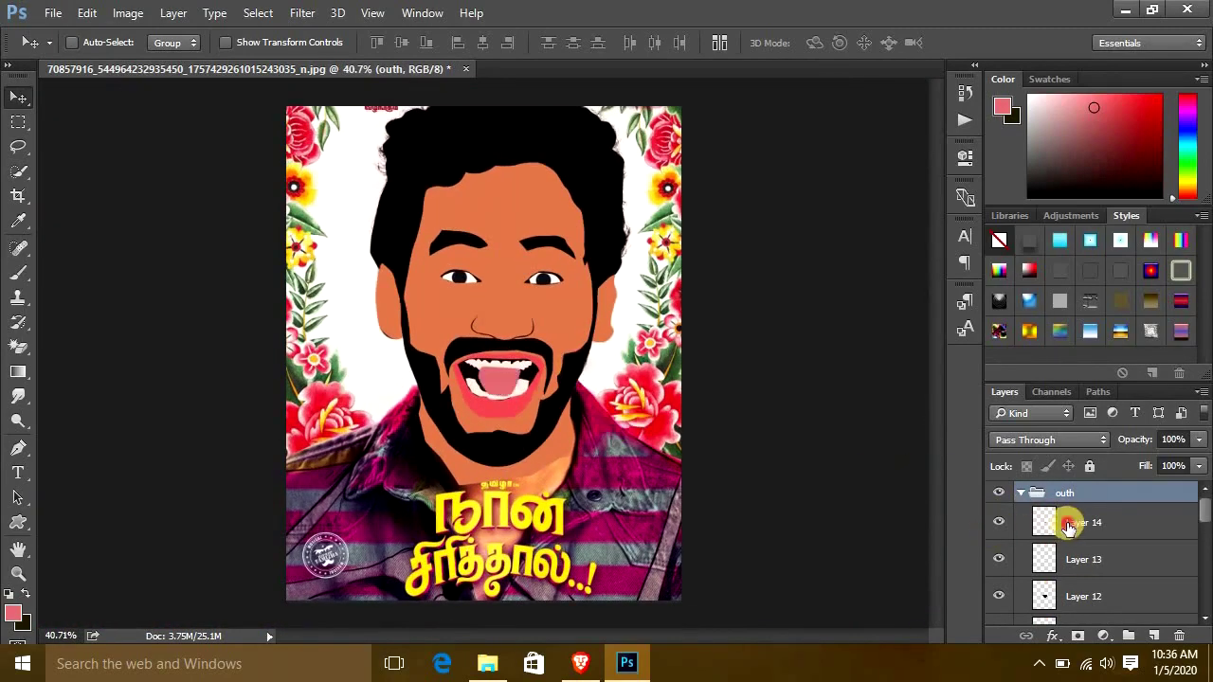
left_click_drag(1069, 527, 1114, 576)
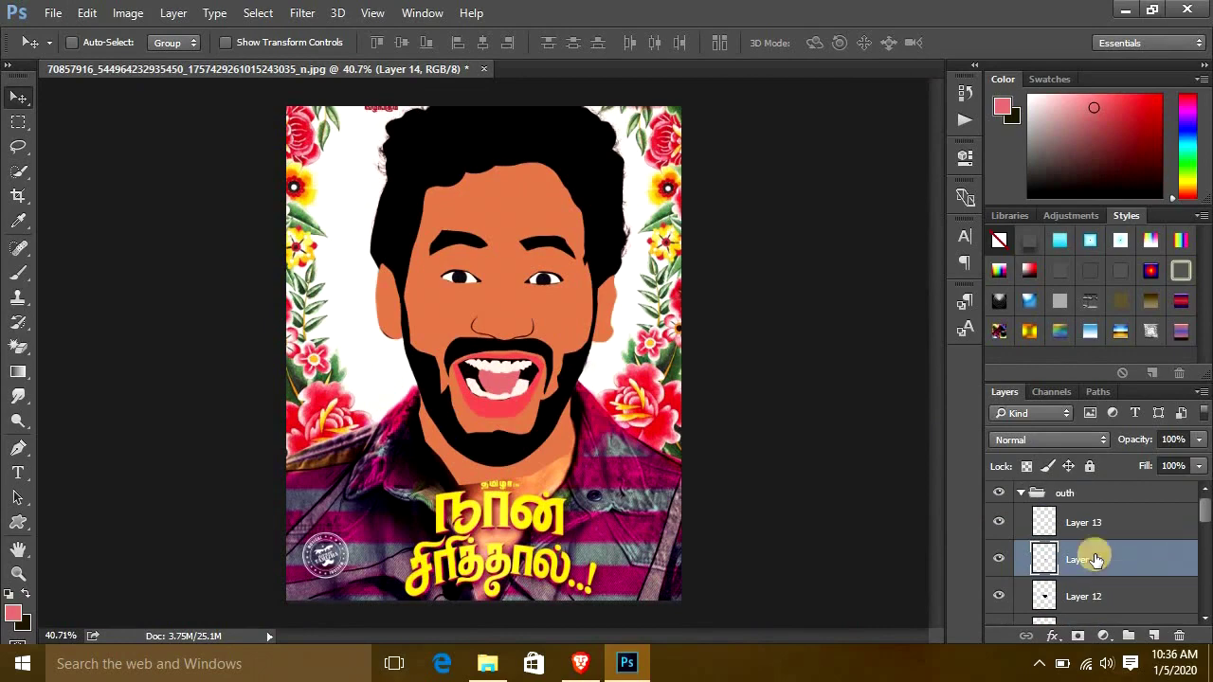
left_click(1010, 495)
left_click(1000, 494)
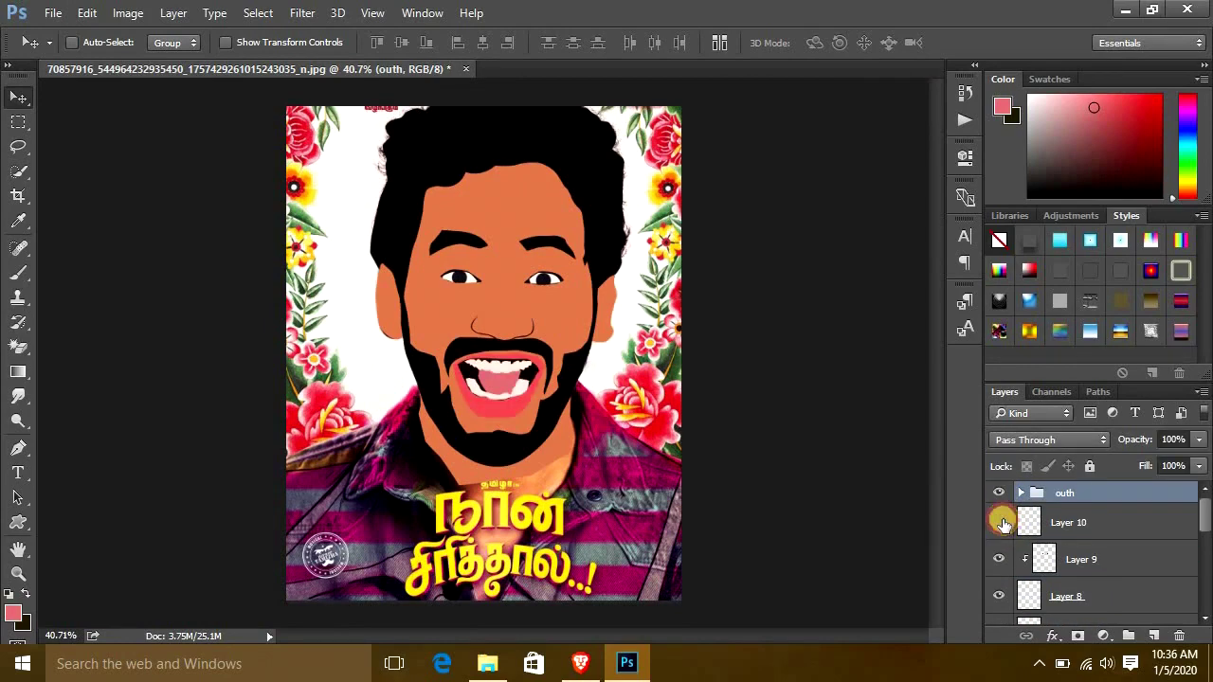
Group the facial feature layers into a group named 'face'.
left_click(995, 562)
left_click(1078, 559)
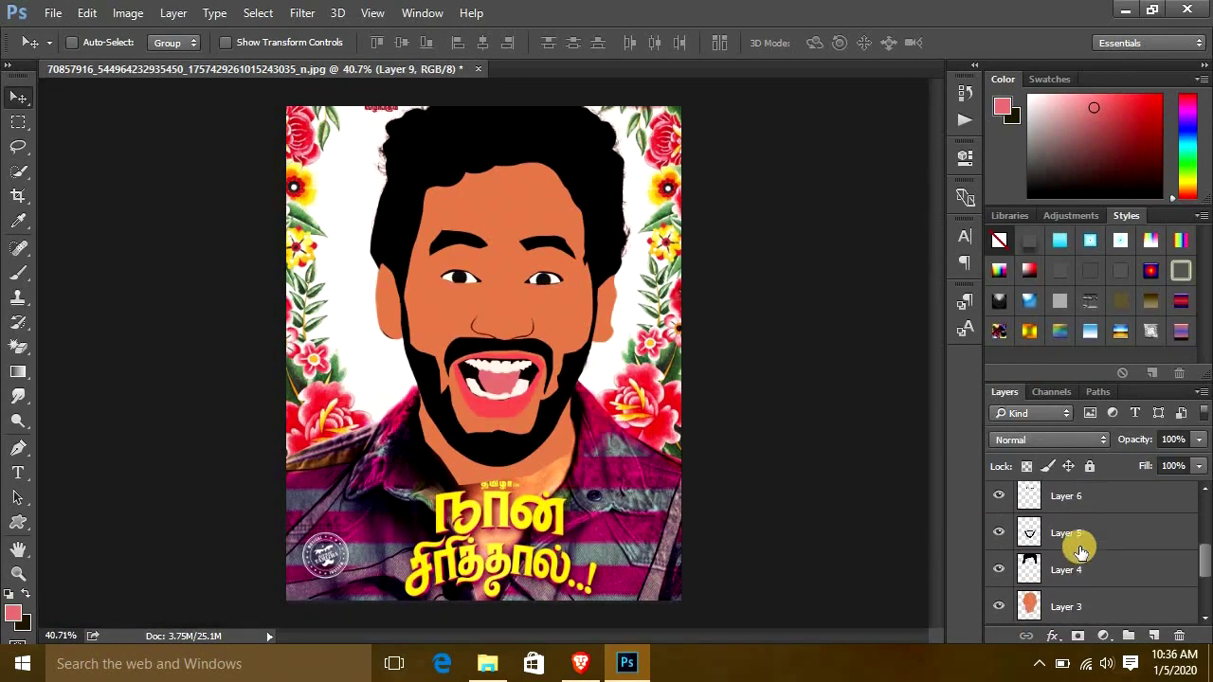
key("ctrl+g")
key("ctrl+r")
double_click(1073, 551)
type("face")
key("Return")
Hide the 'face' group and nest the 'outh' group inside it.
left_click(998, 515)
left_click_drag(1053, 505, 999, 596)
left_click(1021, 493)
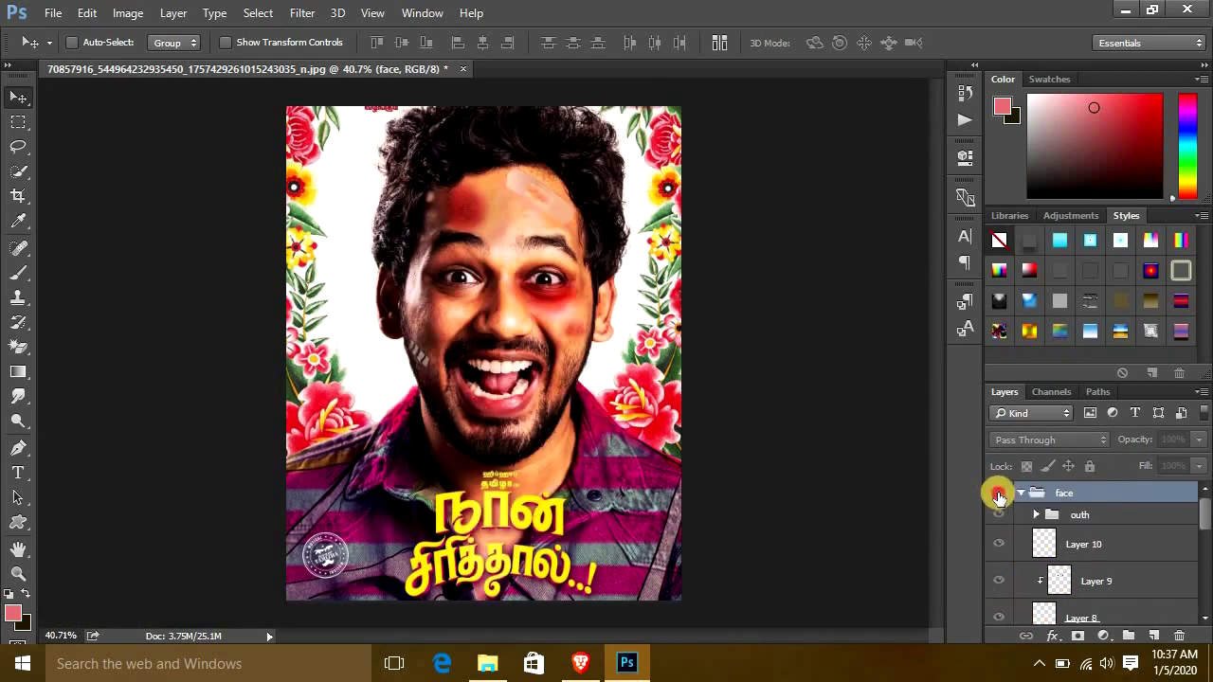
left_click(998, 492)
Add a new empty layer above Layer 10 for the face creases.
left_click(1083, 544)
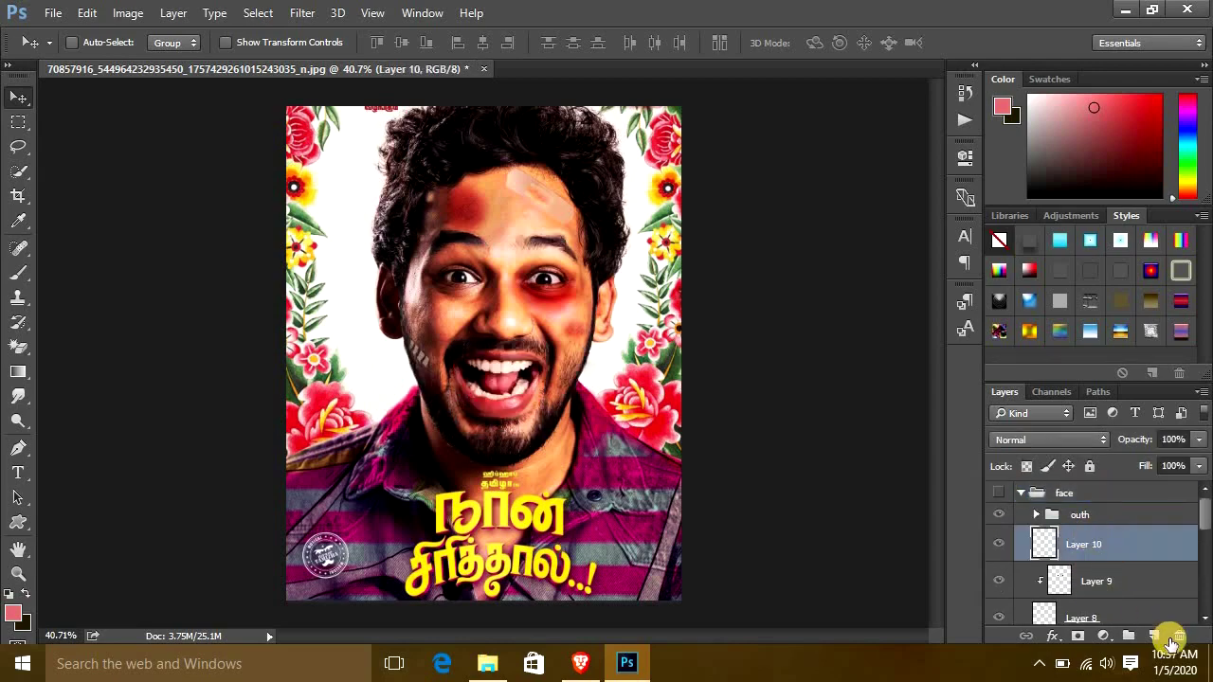
left_click(1153, 636)
scroll(512, 312, "up", 5)
key("p")
scroll(451, 289, "up", 3)
Draw curved Pen paths for the creases under both eyes.
left_click(477, 199)
left_click_drag(215, 236, 75, 195)
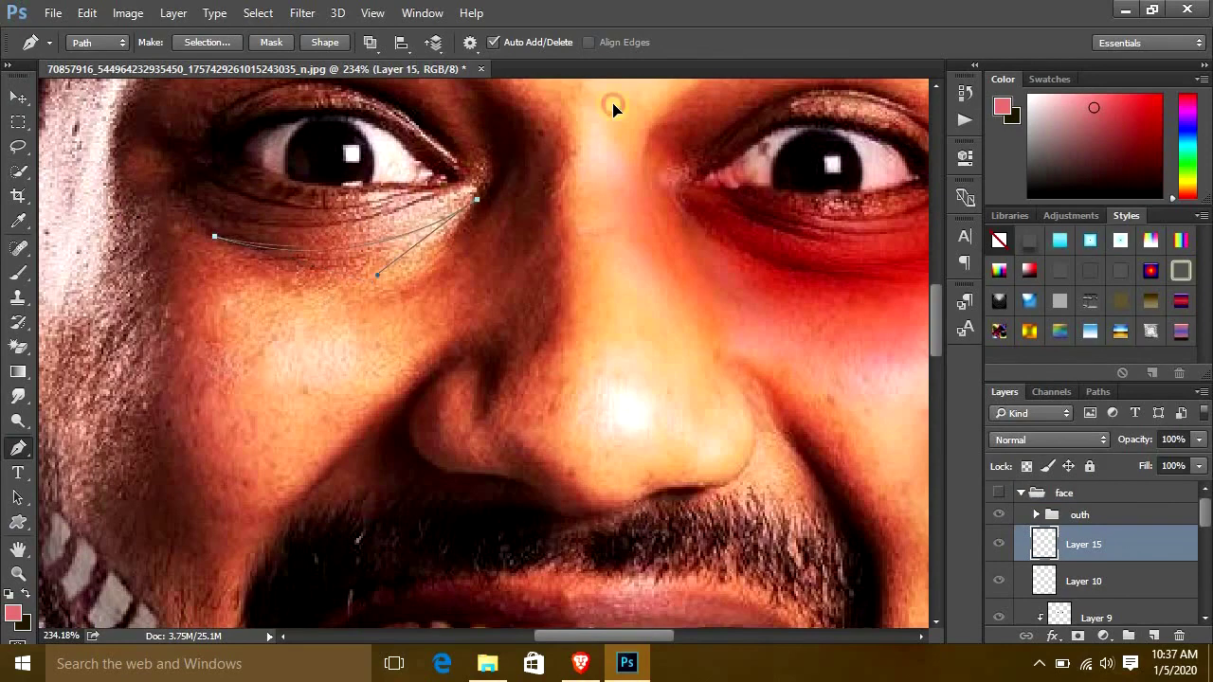
left_click(287, 253)
left_click_drag(542, 290, 680, 237)
left_click(542, 290, "alt")
Draw the left and right smile-line paths beside the nose.
left_click_drag(208, 413, 672, 176)
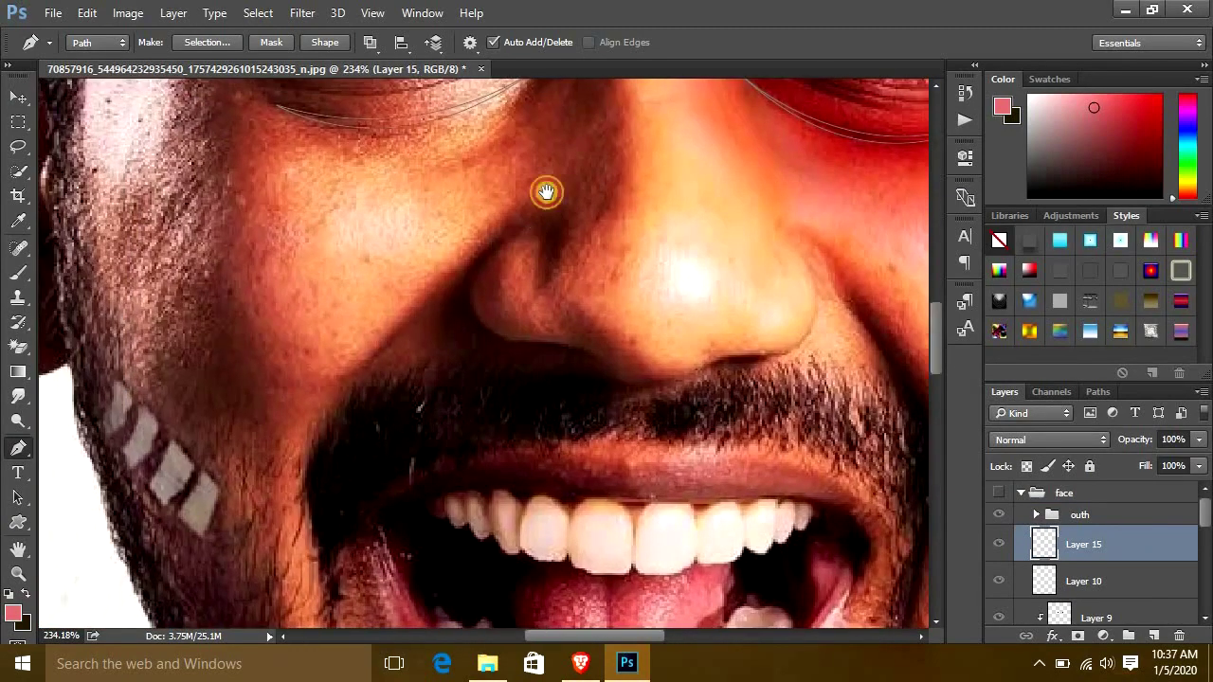
left_click(534, 191)
left_click_drag(376, 323, 323, 377)
left_click(535, 191)
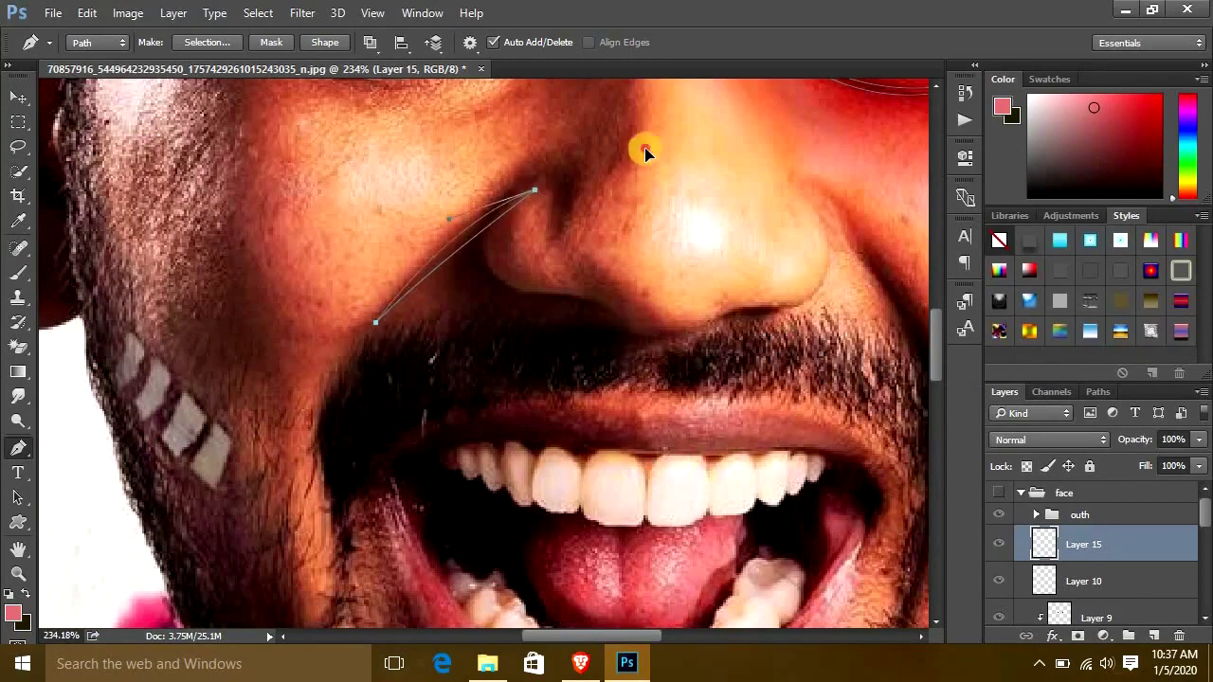
scroll(606, 237, "right", 3)
left_click(637, 229)
mouse_move(733, 379)
left_mouse_down()
mouse_move(747, 439)
mouse_move(769, 303)
left_mouse_up()
scroll(748, 438, "down", 2)
left_click_drag(553, 174, 587, 315)
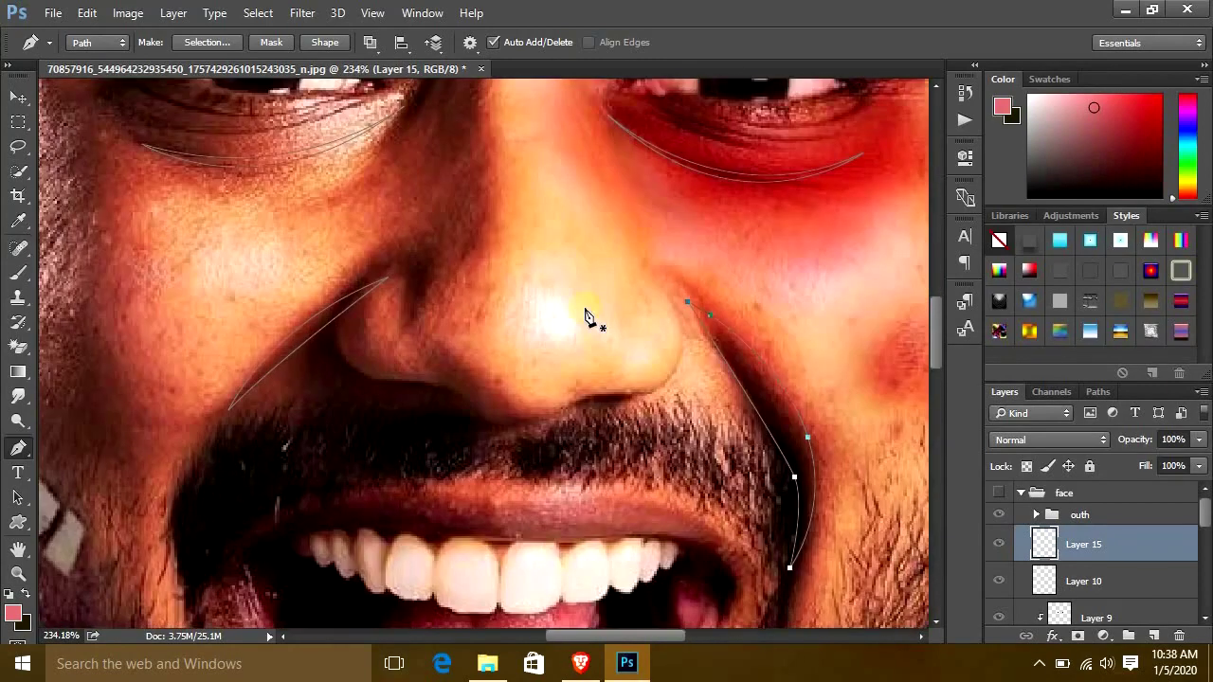
Fill the crease selections dark brown and show the cartoon face group again.
key("ctrl+Return")
key("b")
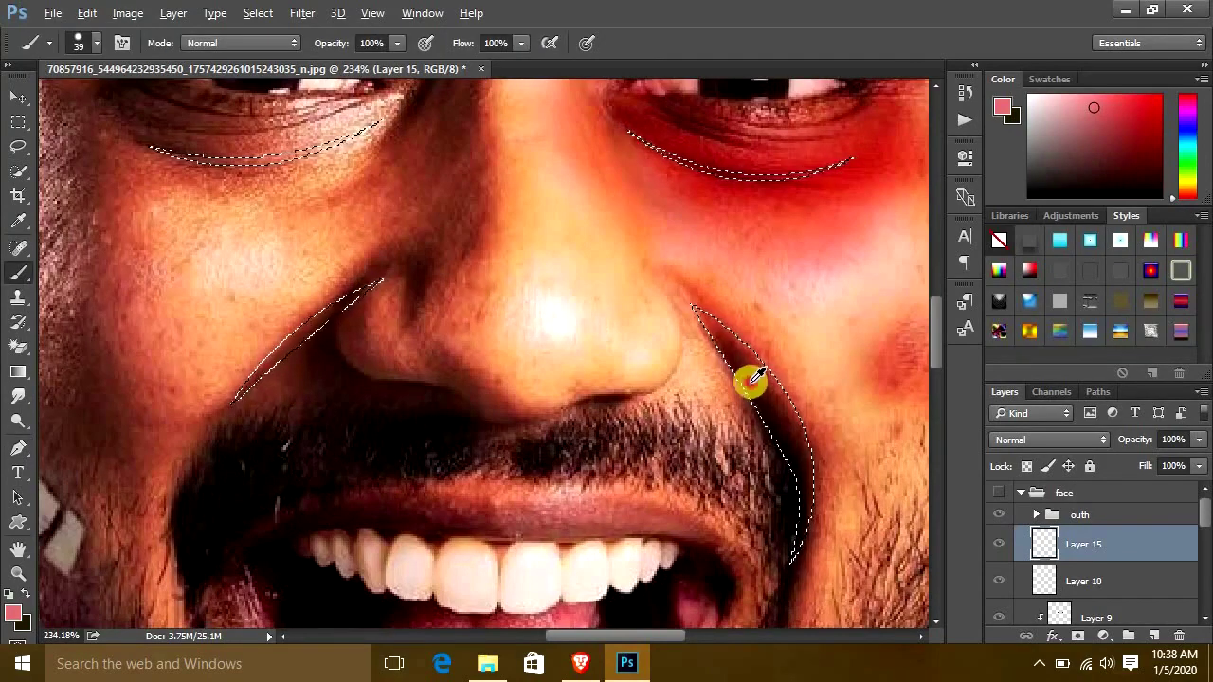
left_click(750, 380, "alt")
key("v")
scroll(747, 379, "down", 2)
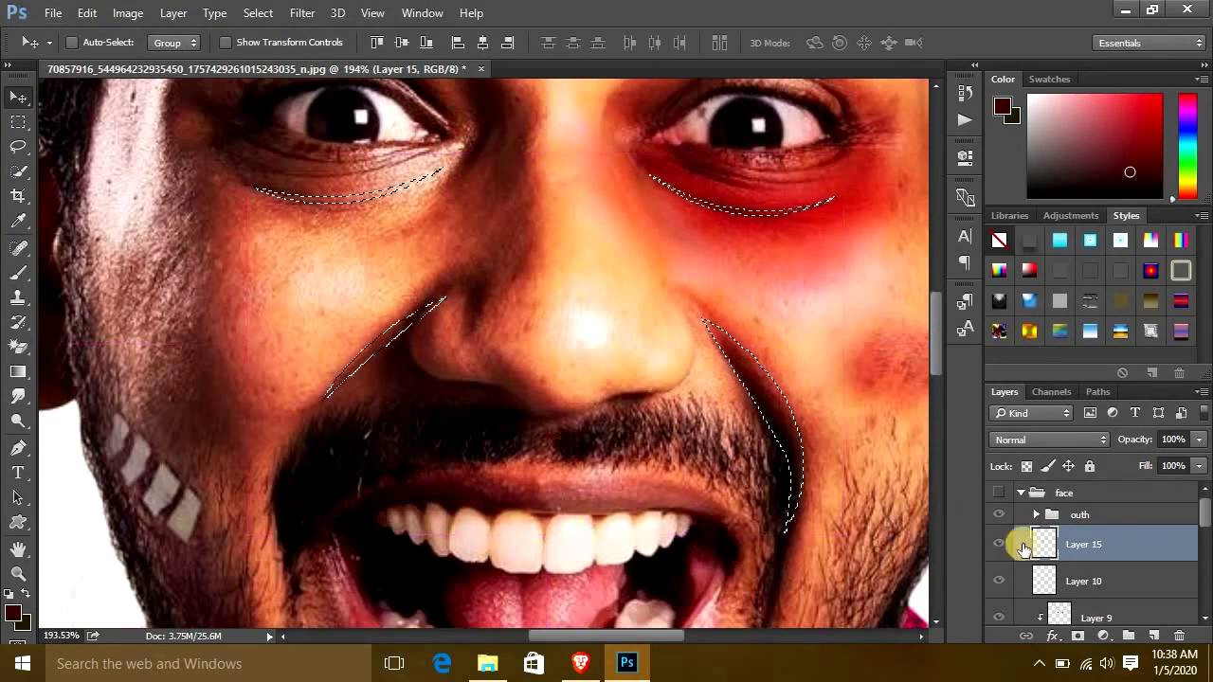
left_click(997, 548)
left_click(1023, 512)
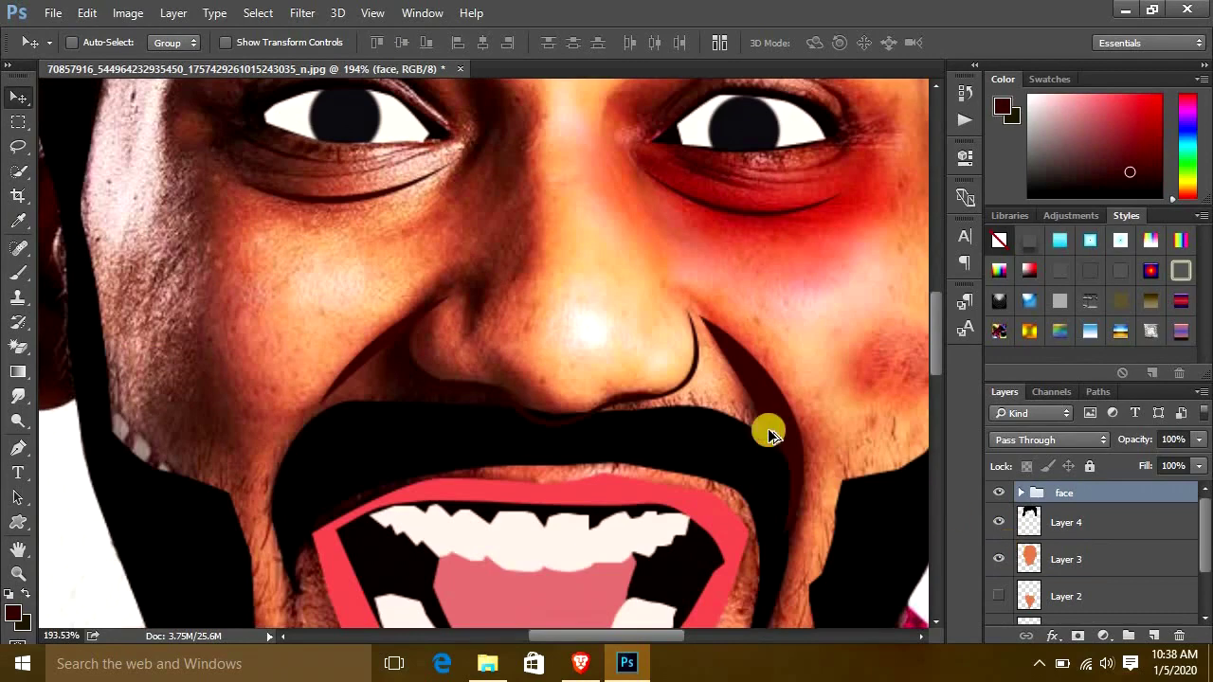
scroll(769, 431, "down", 3)
scroll(768, 434, "down", 3)
scroll(609, 319, "down", 2)
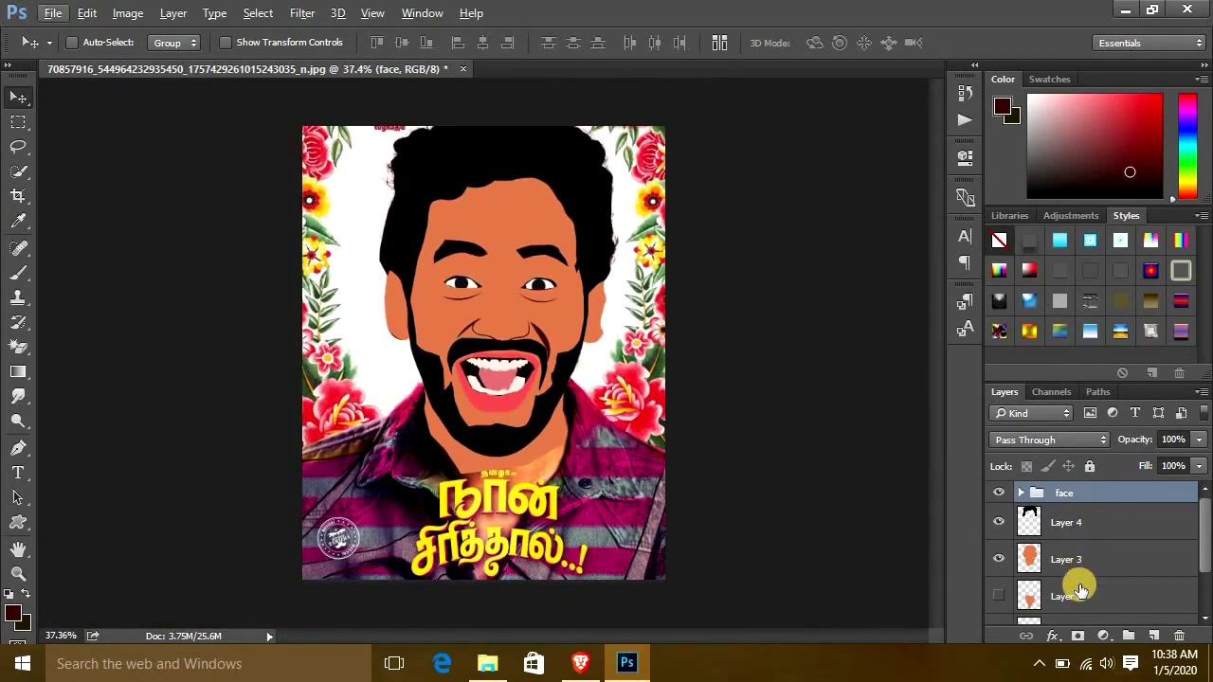
Hide the cartoon face layers to reveal the original photo underneath.
left_click(997, 522)
left_click(997, 559)
left_click(998, 595)
left_click(997, 493)
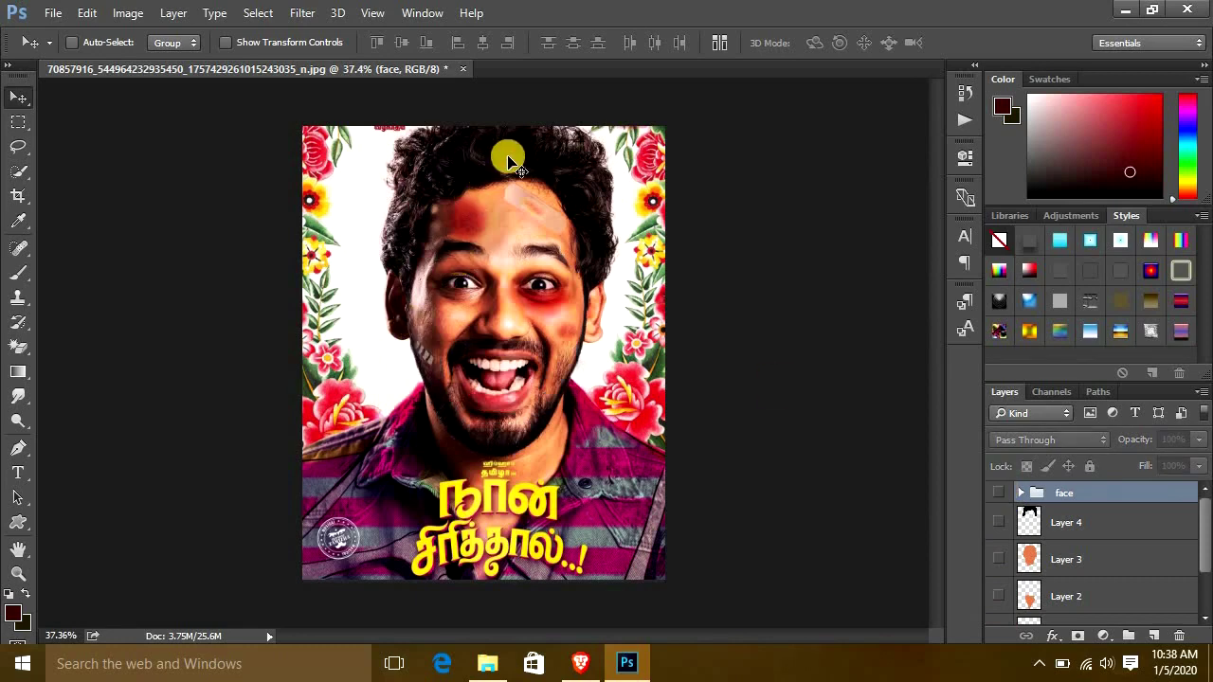
scroll(518, 208, "up", 3)
Add a new Layer 16 and trace the forehead plaster outline with the Pen tool.
left_click(1152, 635)
key("p")
scroll(564, 135, "up", 2)
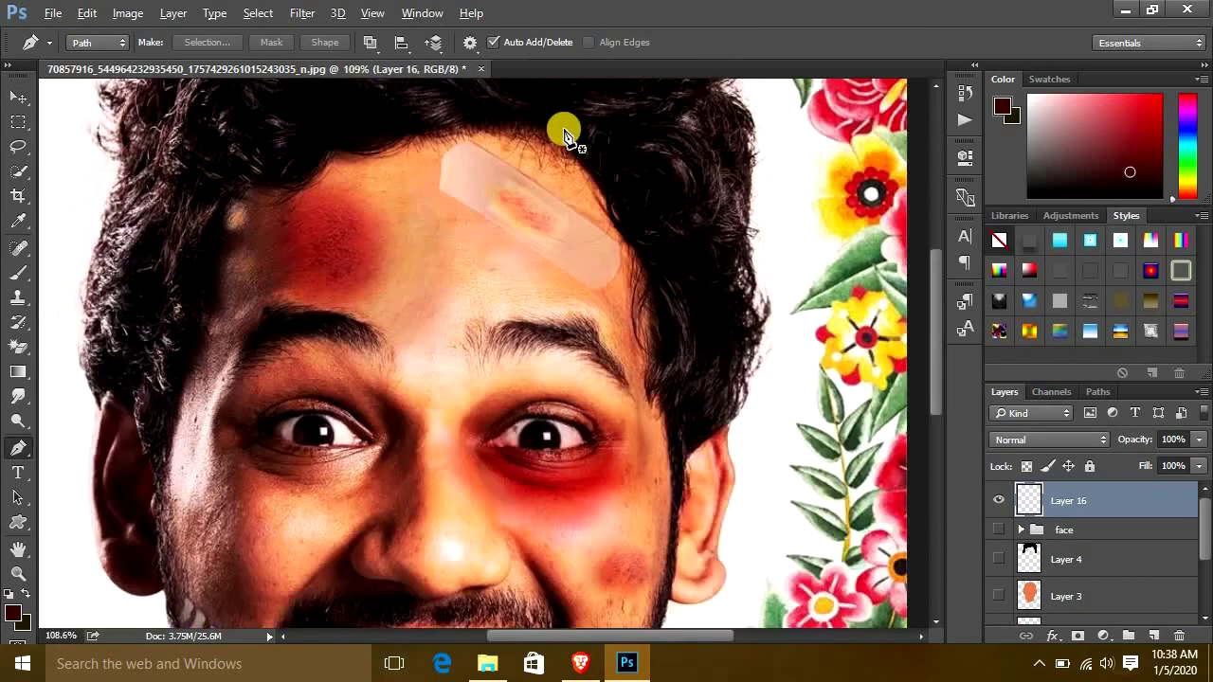
scroll(564, 135, "up", 2)
left_click(577, 344)
left_click_drag(641, 238, 641, 238)
left_click(467, 171)
left_click(425, 150)
scroll(622, 338, "up", 2)
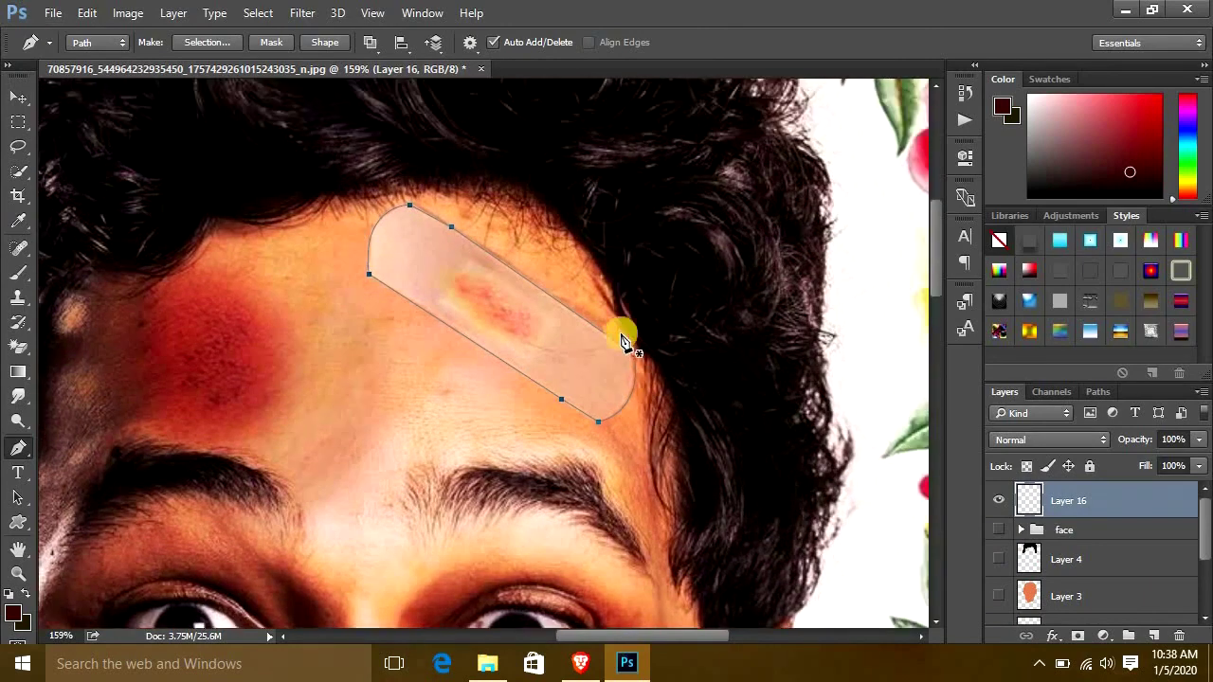
Fill the plaster shape with light peach skin colour sampled from the photo.
key("ctrl+Return")
key("b")
left_click(586, 379, "alt")
key("alt+BackSpace")
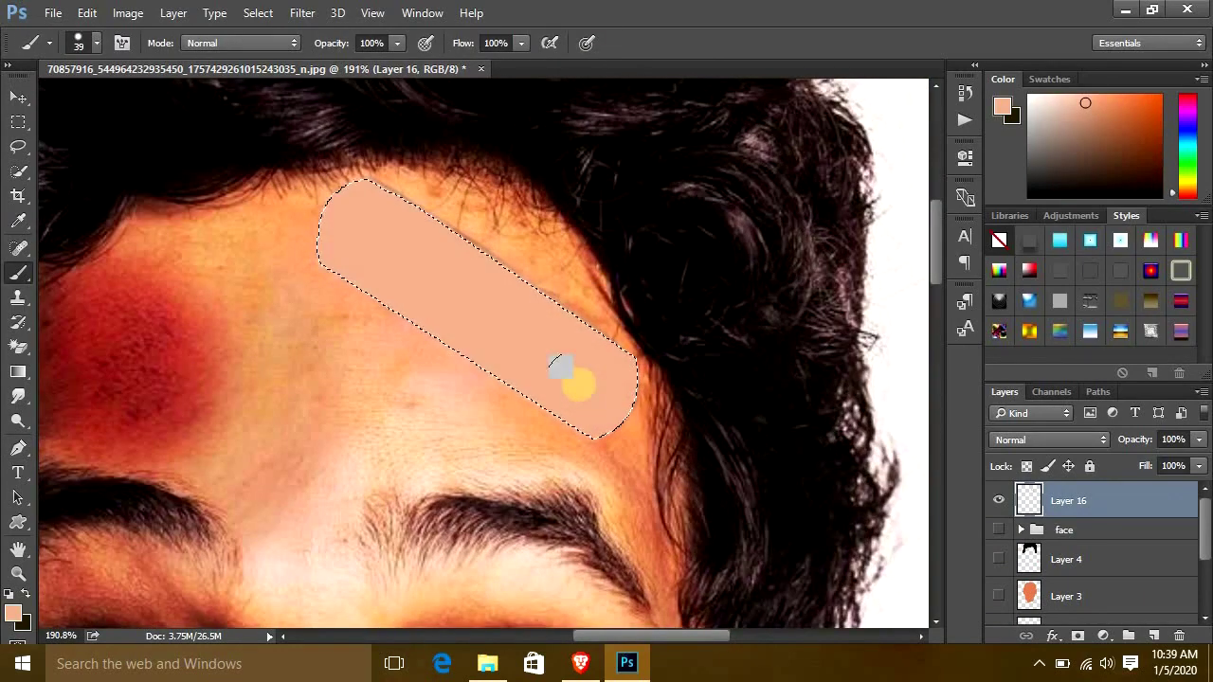
key("ctrl+d")
left_click(998, 499)
Trace the bandage's middle pad and fill it with a darker skin colour.
key("p")
scroll(493, 289, "up", 2)
left_click(439, 246)
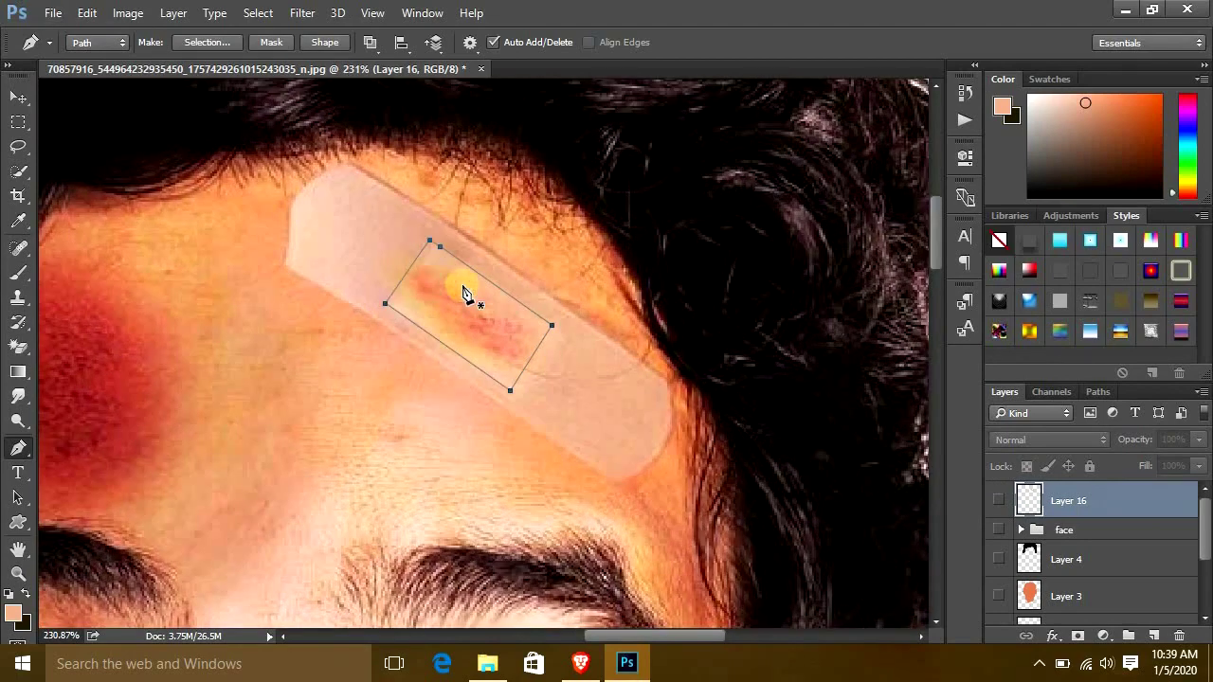
key("ctrl+Return")
key("b")
left_click(462, 298, "alt")
left_click(997, 500)
key("alt+BackSpace")
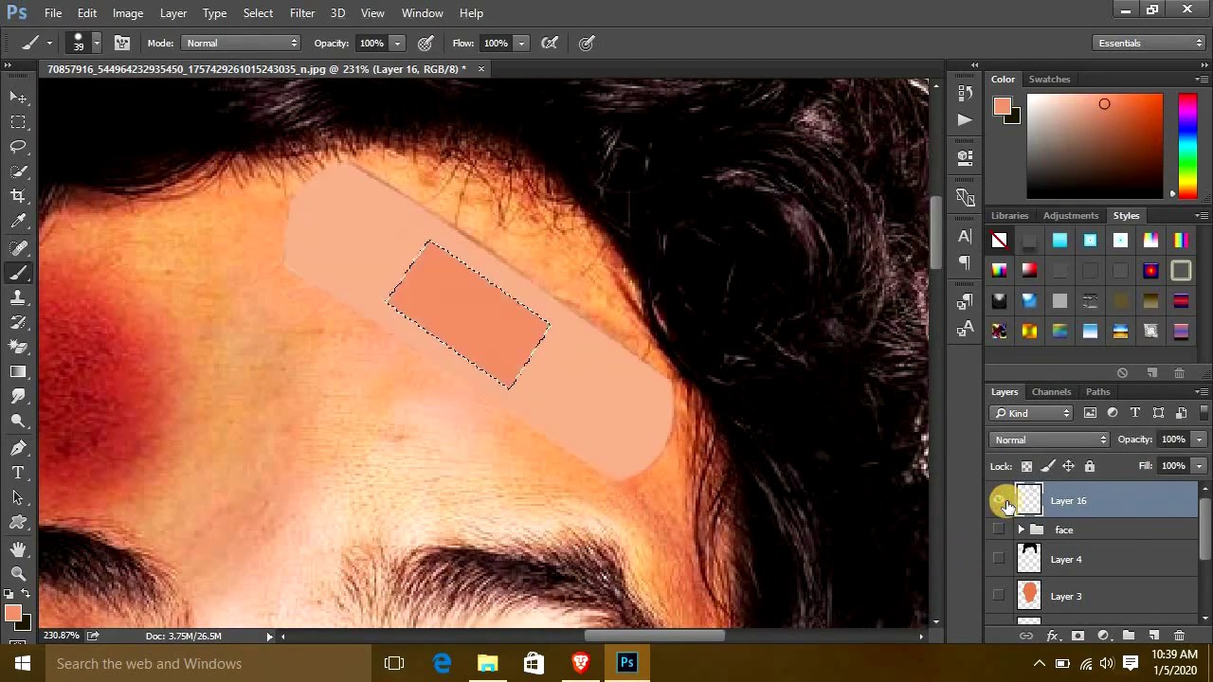
Paint a red spot over the forehead bruise using its sampled red colour.
key("v")
left_click(999, 500)
left_click_drag(852, 284, 698, 270)
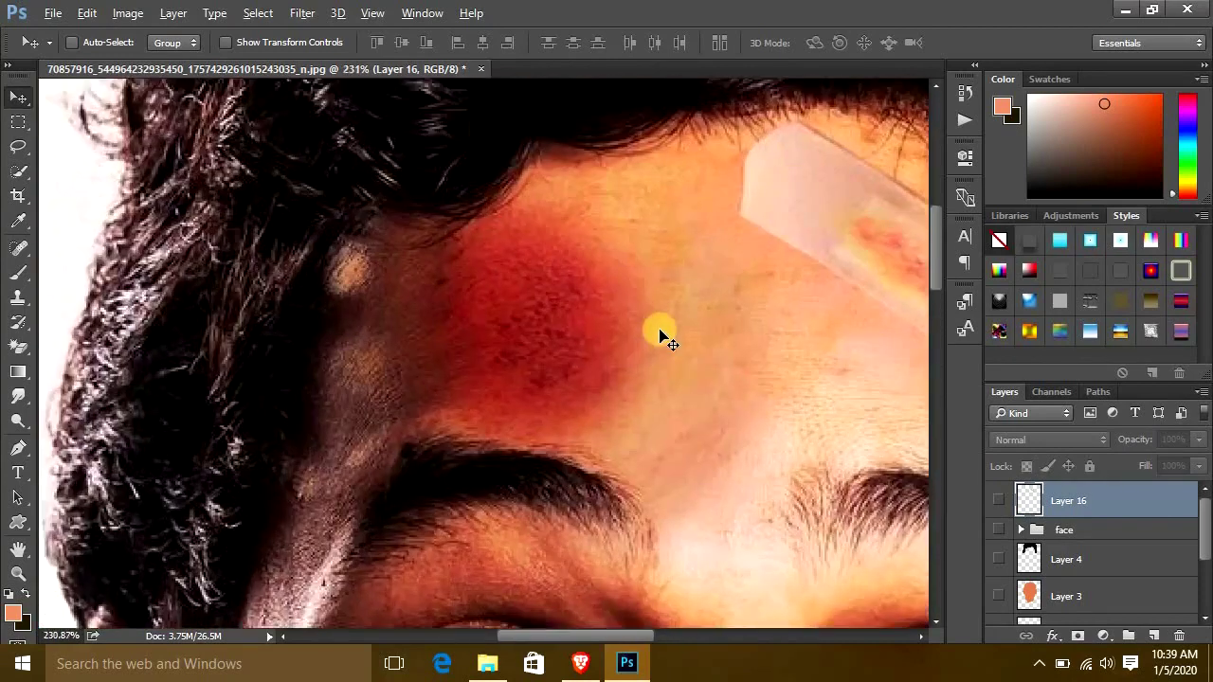
key("b")
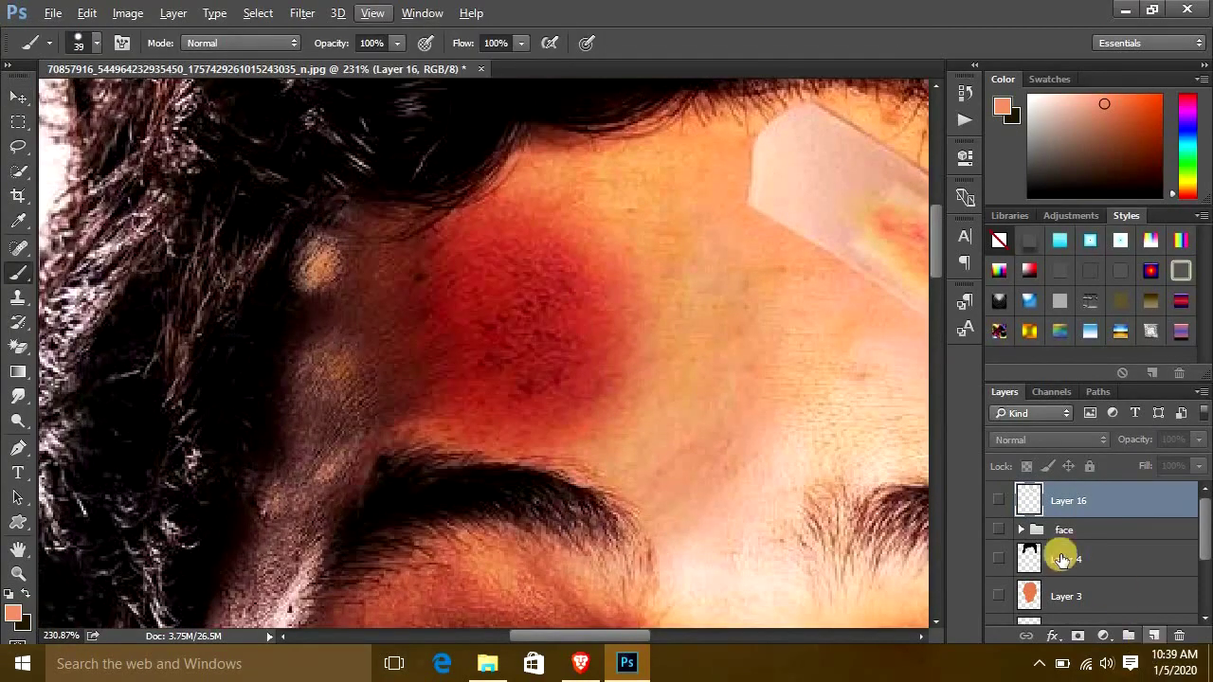
left_click(998, 499)
left_click(519, 303, "alt")
left_click(511, 317)
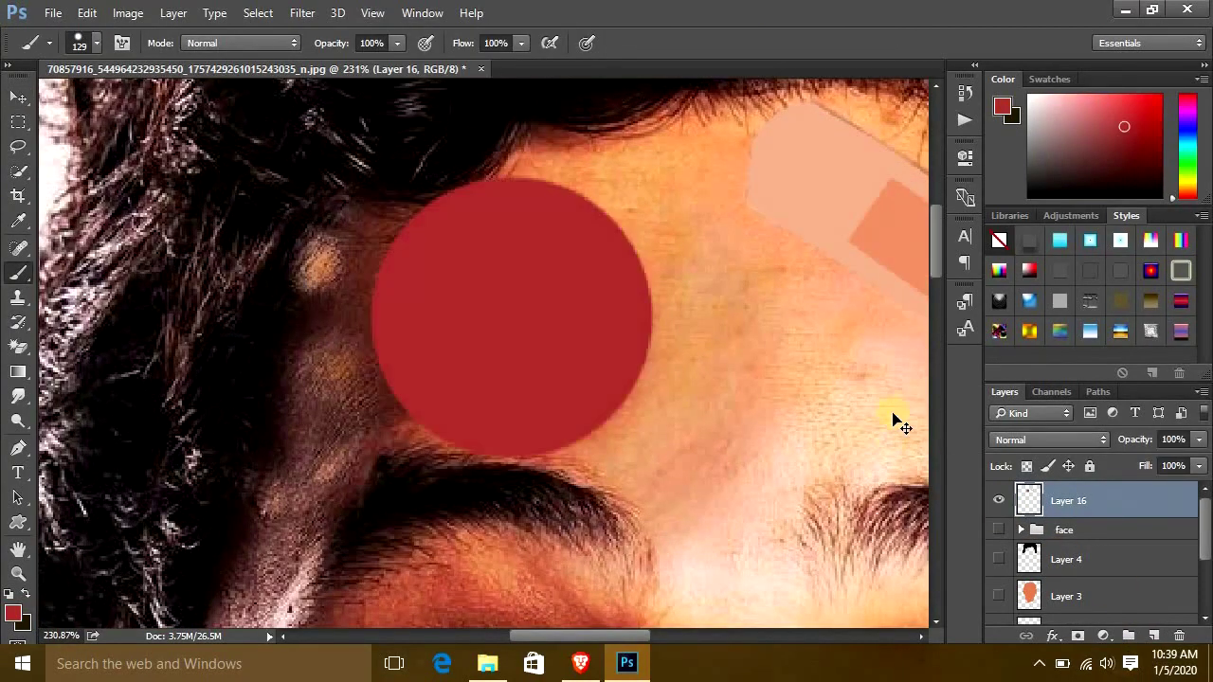
Set the brush to 110 px at 23% hardness and compare against the flat face layers.
left_click_drag(519, 285, 521, 325)
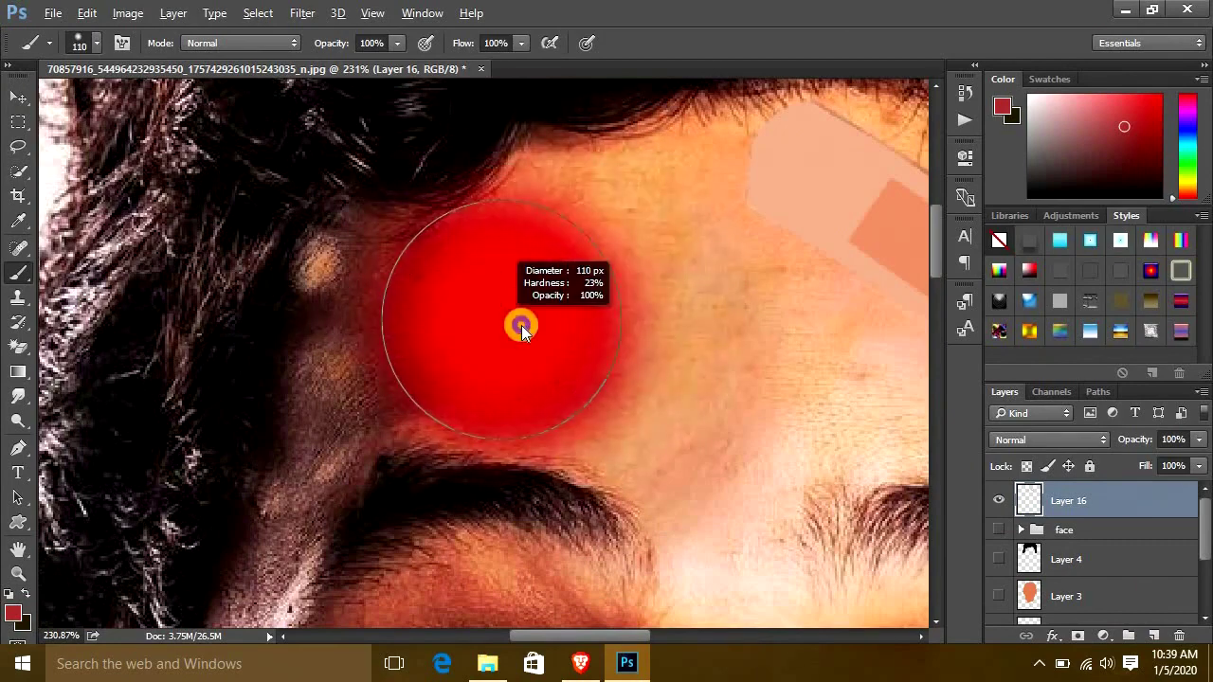
key("v")
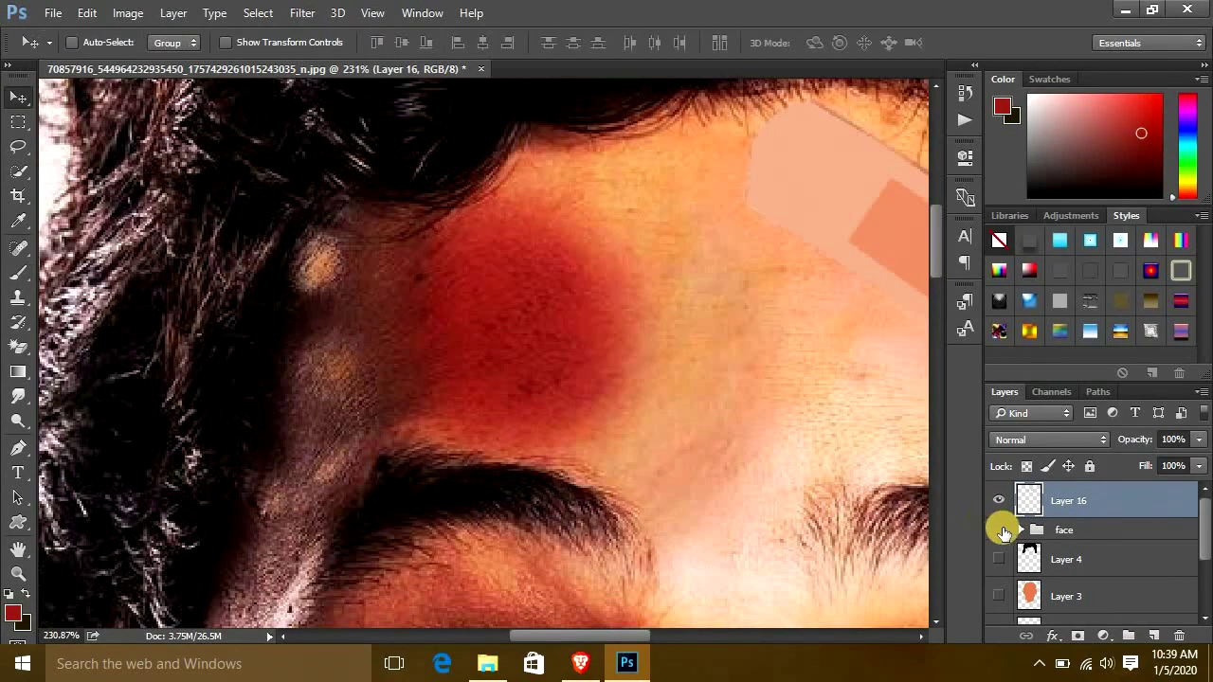
left_click(999, 530)
left_click(999, 594)
left_click(1000, 561)
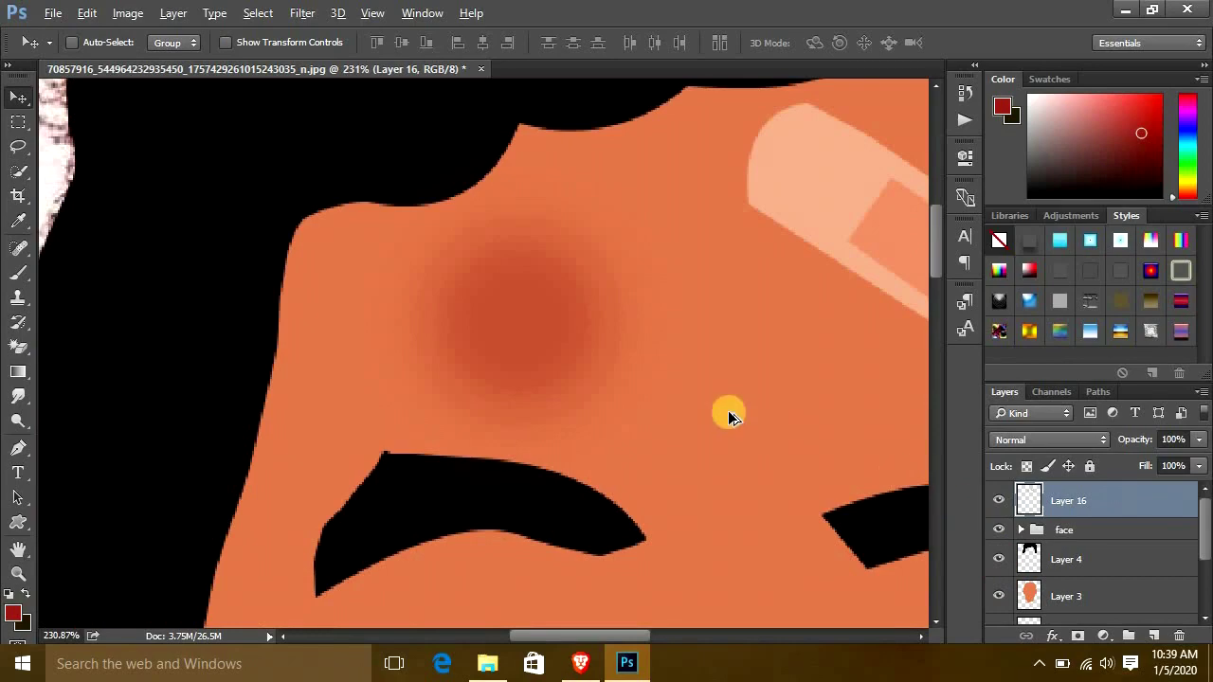
key("ctrl+0")
left_click_drag(998, 500, 997, 595)
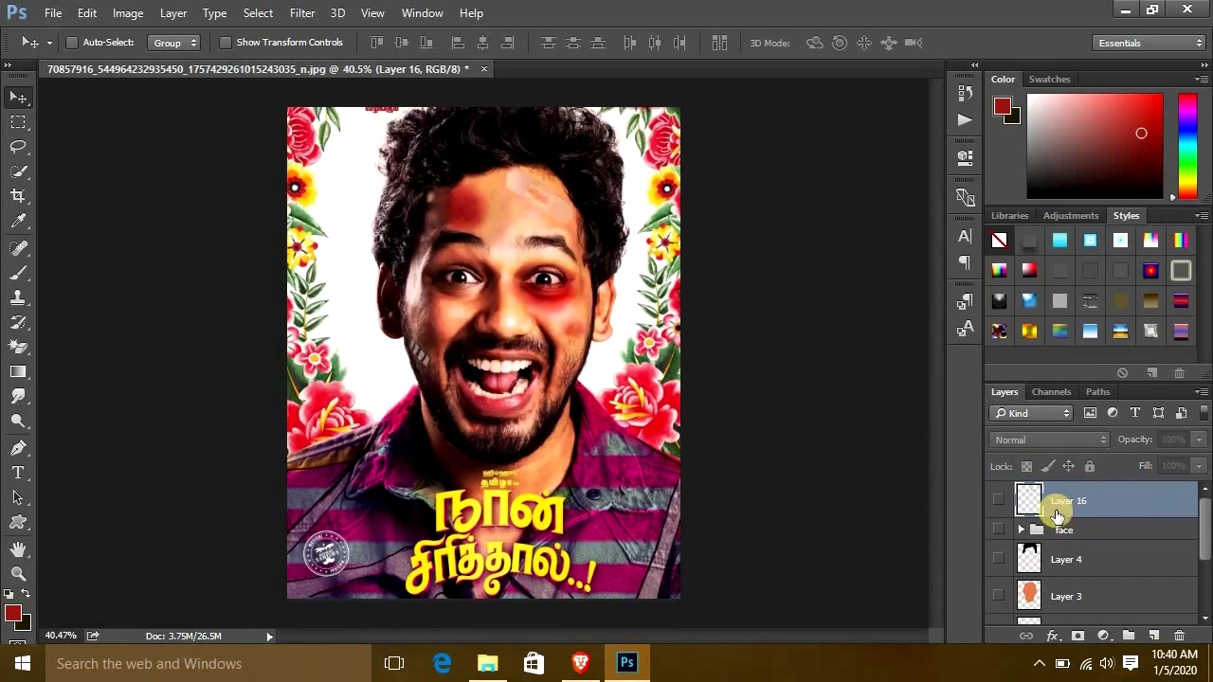
left_click(998, 499)
scroll(504, 256, "up", 3)
scroll(601, 325, "up", 3)
Trace the bruise under the right-hand eye and turn it into a selection.
key("b")
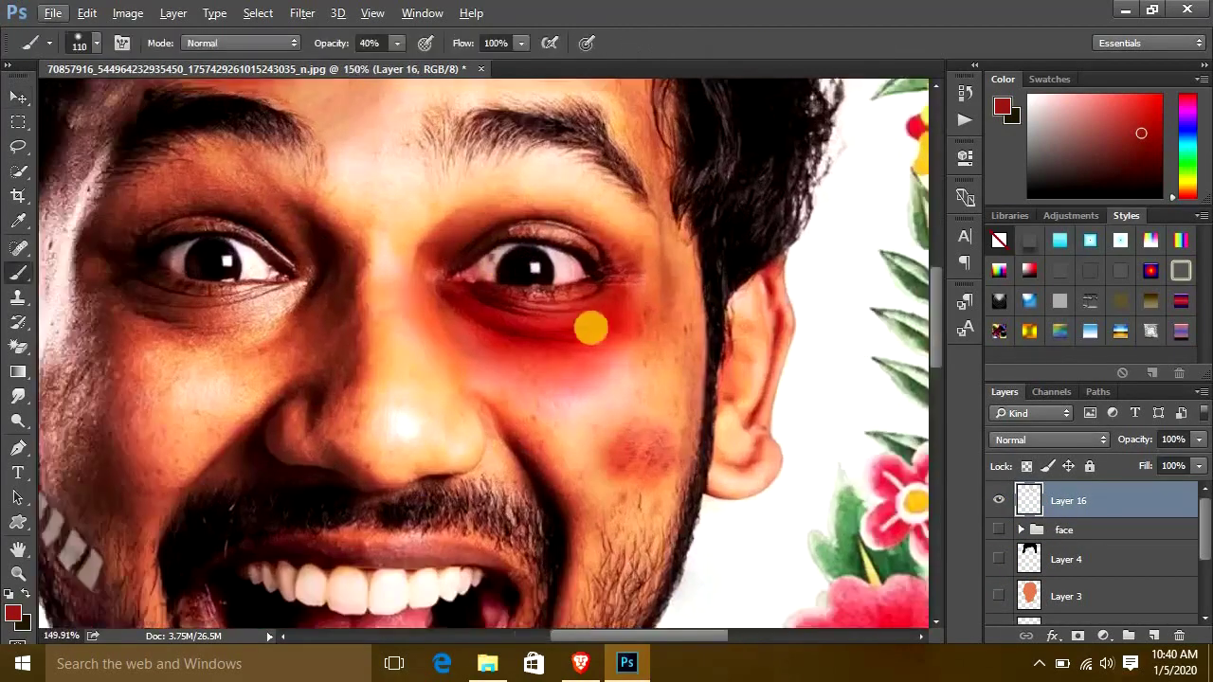
key("p")
left_click(437, 281)
left_click_drag(596, 280, 658, 247)
left_click(437, 282)
key("ctrl+Return")
Toggle the flat face and bruise layers, then begin outlining the first jaw mark.
key("v")
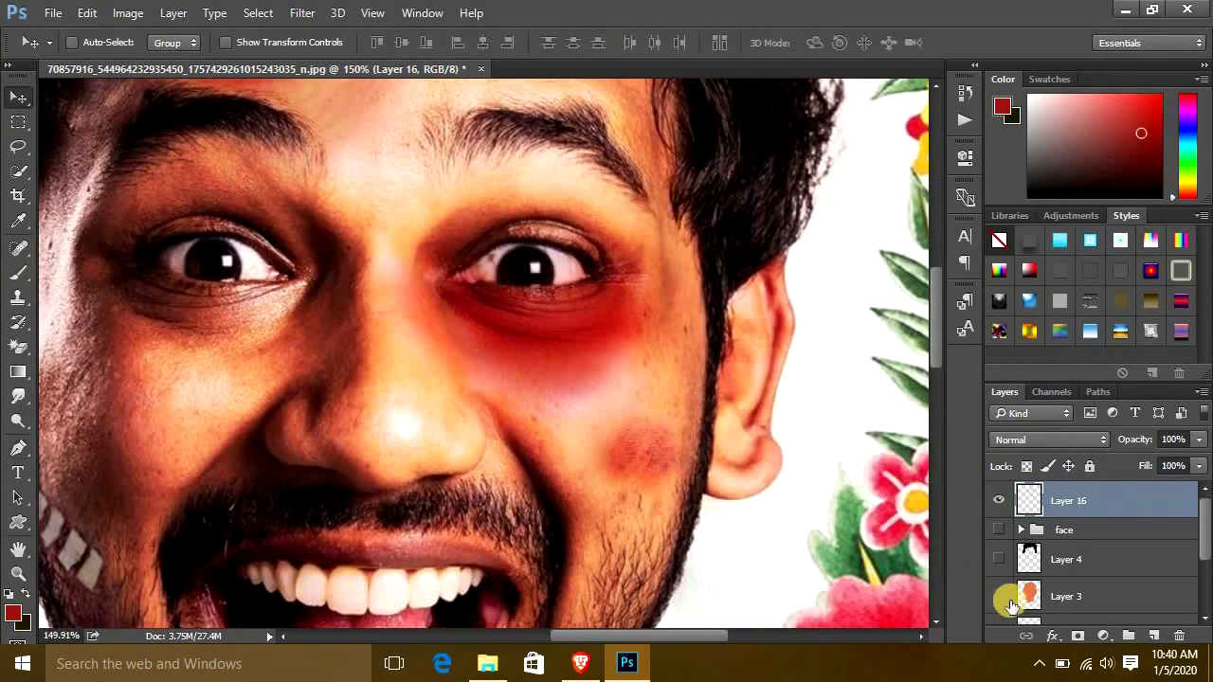
left_click(997, 595)
left_click(998, 529)
scroll(657, 430, "down", 8)
scroll(481, 313, "up", 4)
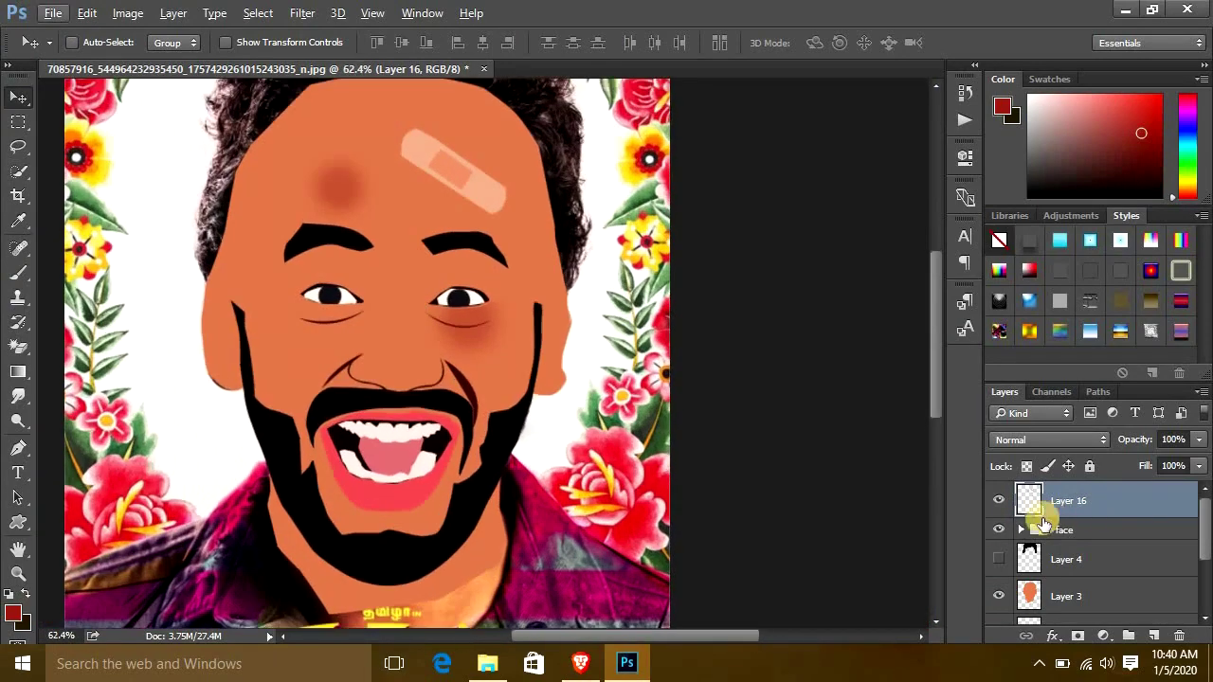
left_click_drag(997, 500, 998, 529)
left_click(998, 595)
scroll(292, 401, "up", 3)
scroll(312, 363, "up", 3)
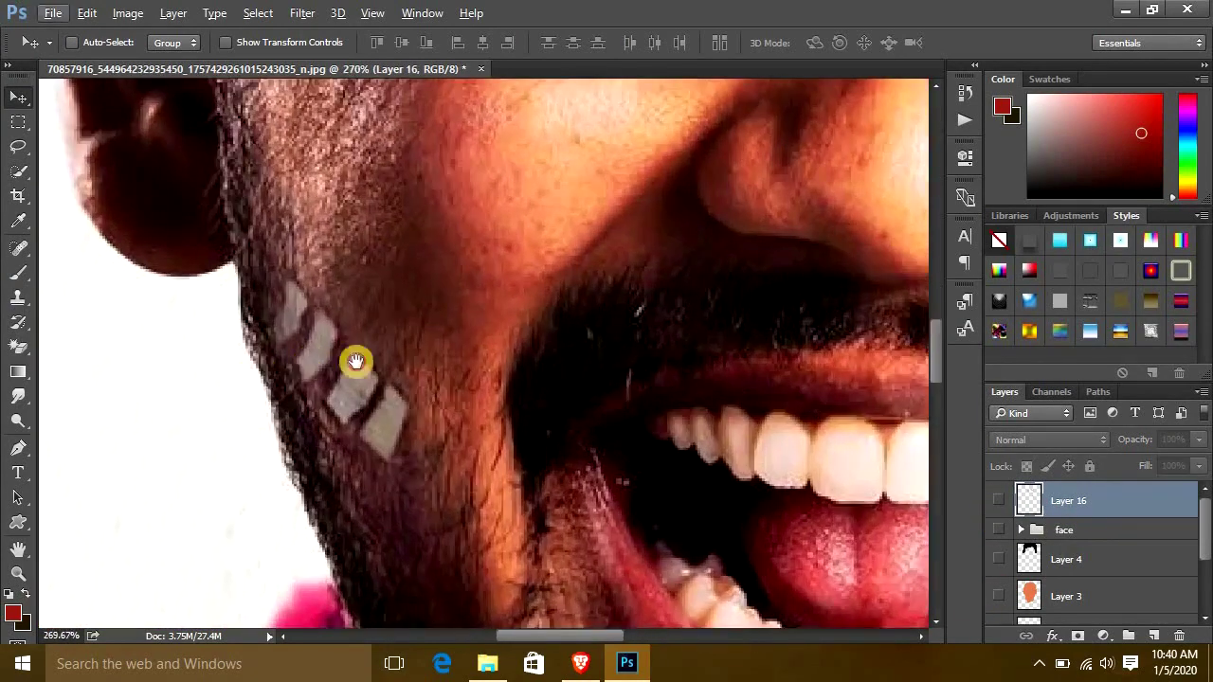
left_click_drag(313, 363, 360, 363)
key("p")
left_click(340, 280)
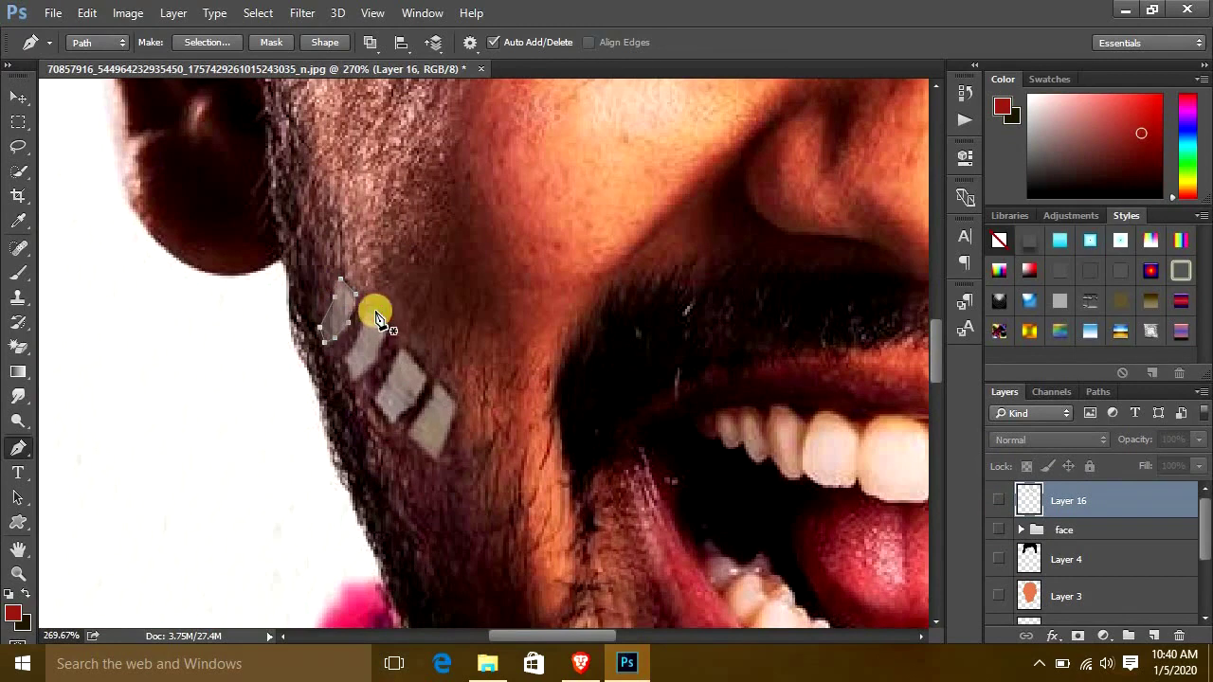
Trace the remaining three jaw marks and fill all four with their pale sampled colour.
left_click(382, 334)
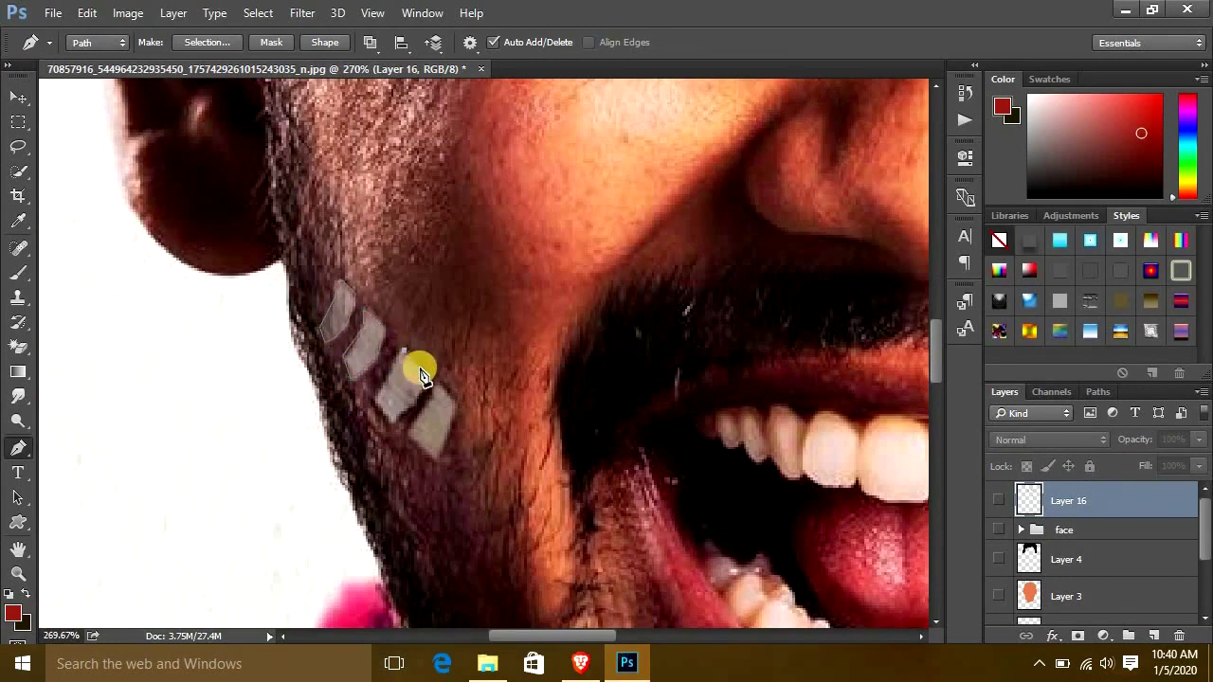
left_click(402, 352)
left_click(406, 432)
left_click(431, 406)
key("b")
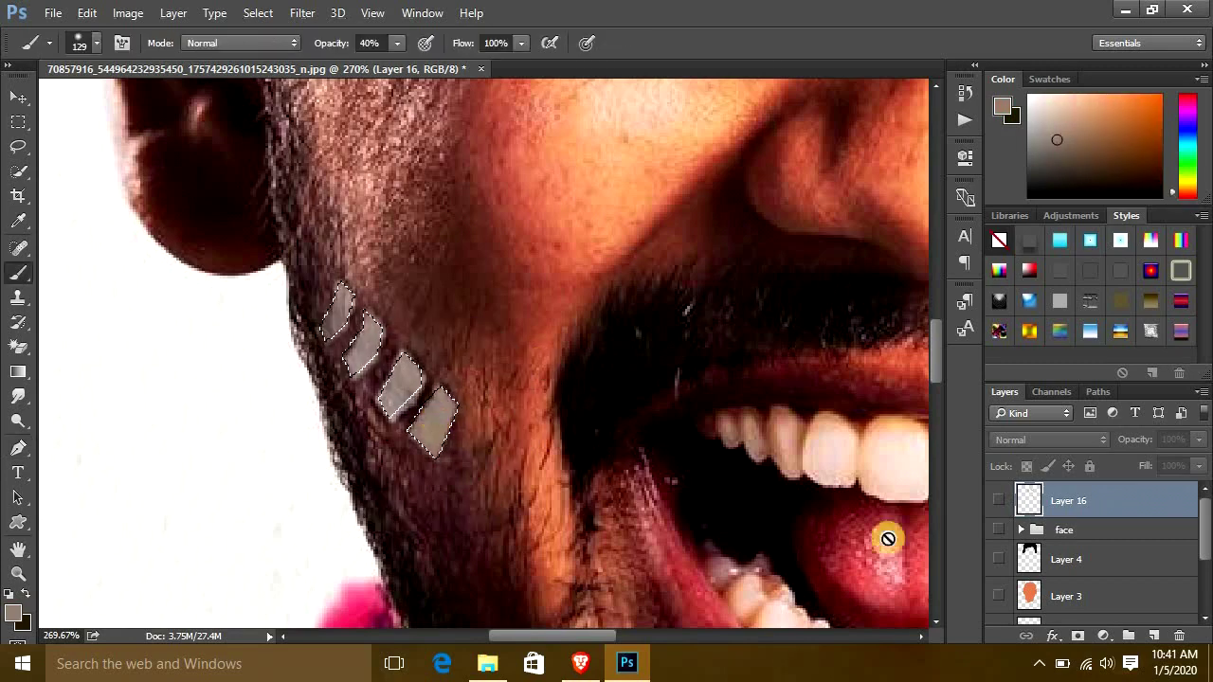
key("v")
left_click(999, 505)
Zoom out and show the shirt layer again.
scroll(677, 479, "down", 5)
scroll(750, 297, "down", 2)
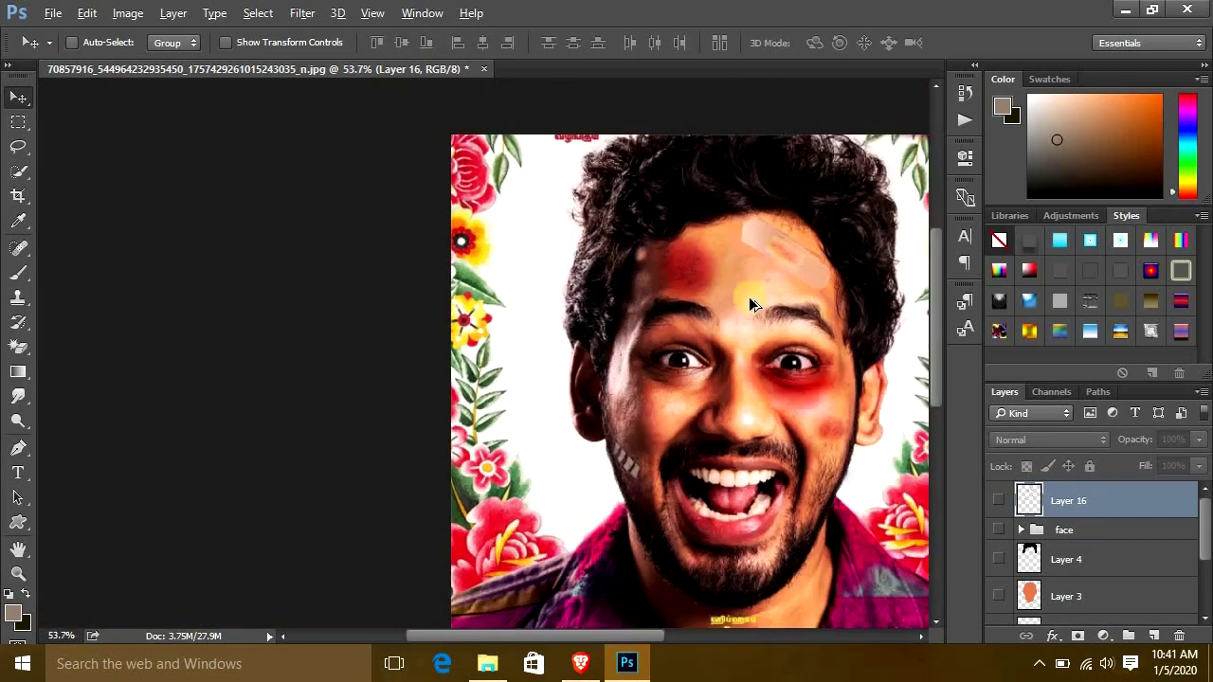
scroll(527, 291, "down", 2)
scroll(998, 569, "down", 1)
left_click(999, 570)
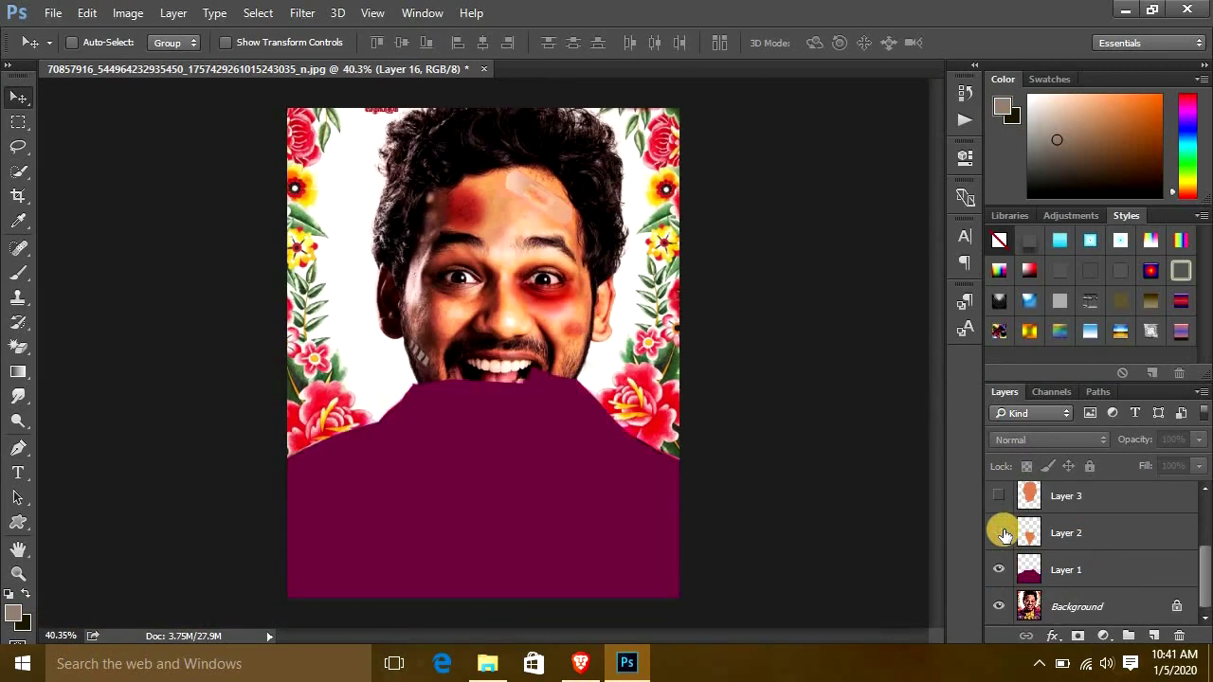
Select the purple shirt layer and add Layer 17 above it for the collar.
left_click(999, 533)
left_click(1001, 564)
left_click(999, 532)
left_click(1066, 569)
left_click(1153, 635)
scroll(382, 503, "up", 2)
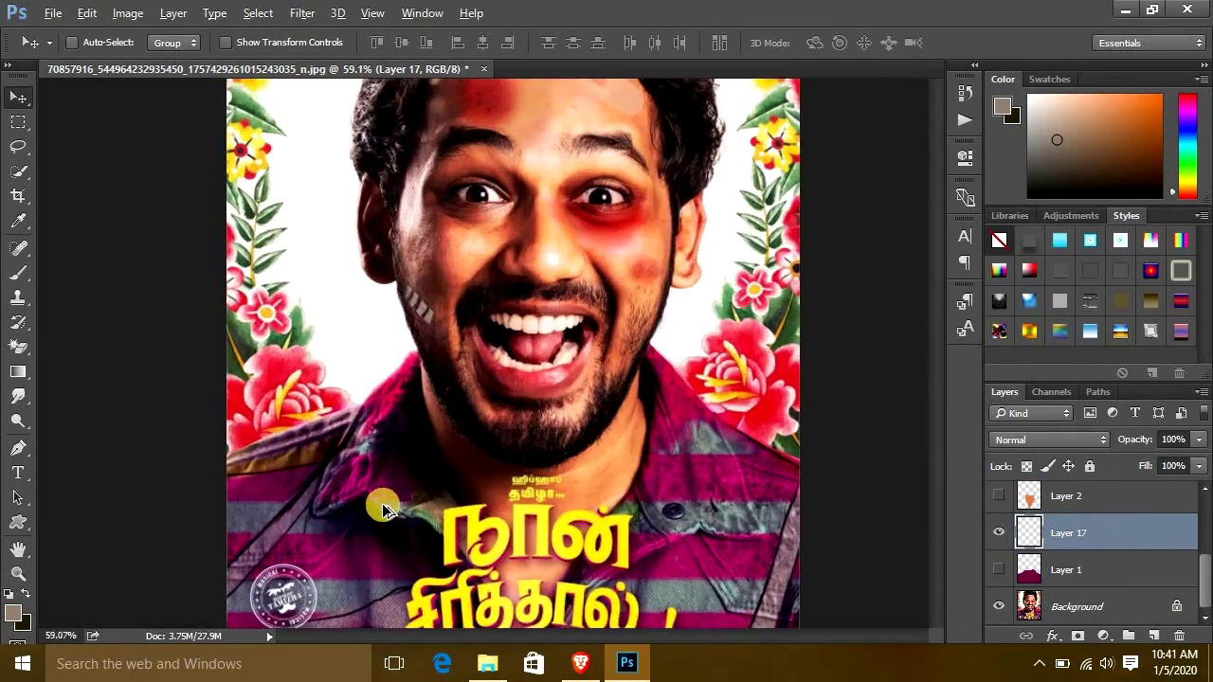
key("p")
scroll(455, 339, "up", 3)
Trace the open shirt collar and fill it with black on Layer 17.
left_click(449, 331)
left_click_drag(399, 374, 384, 386)
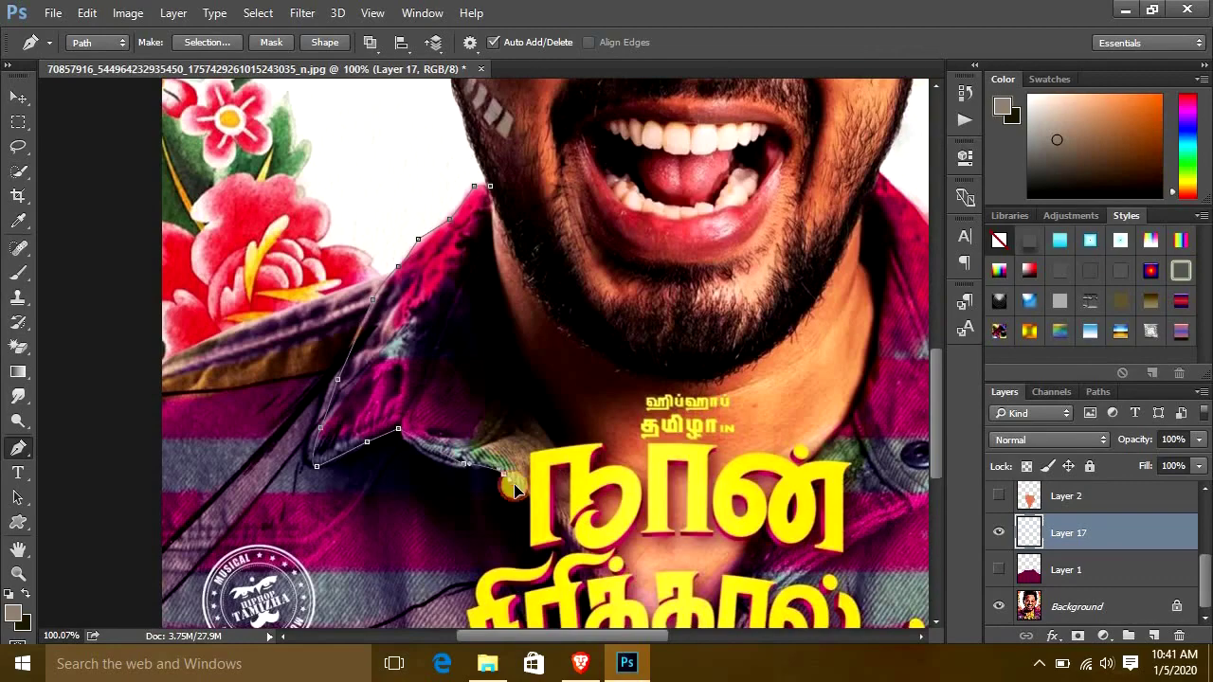
scroll(512, 485, "down", 5)
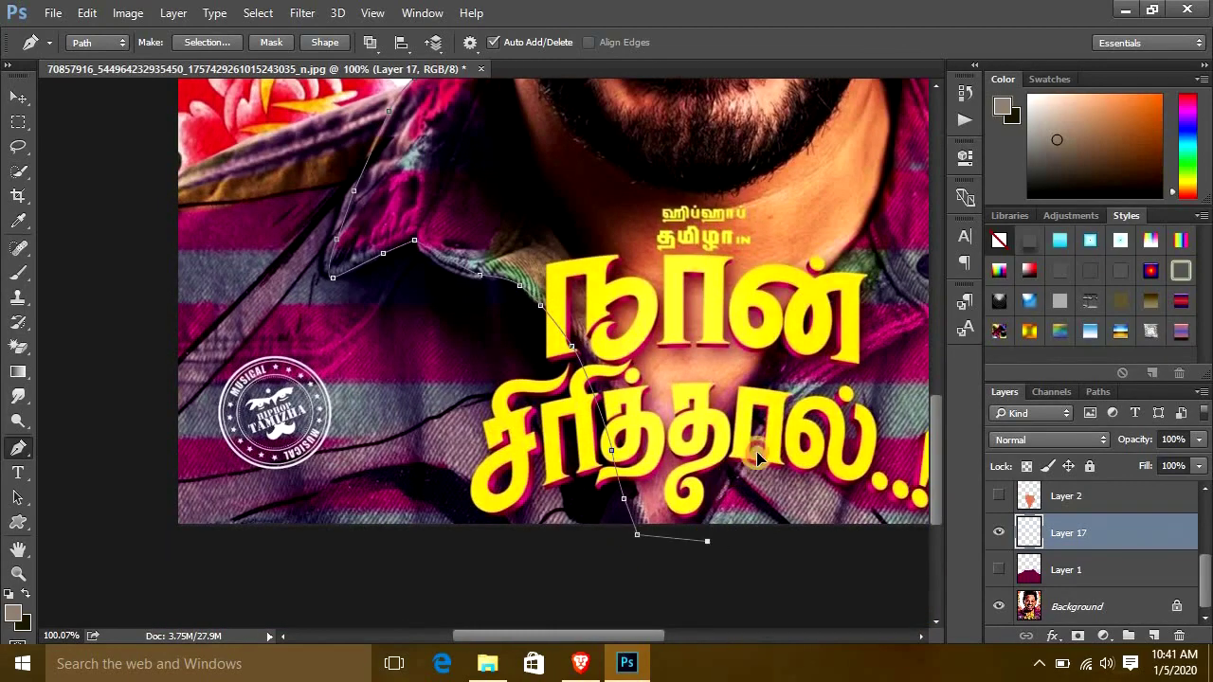
scroll(643, 358, "right", 5)
left_click(700, 340)
scroll(833, 333, "up", 2)
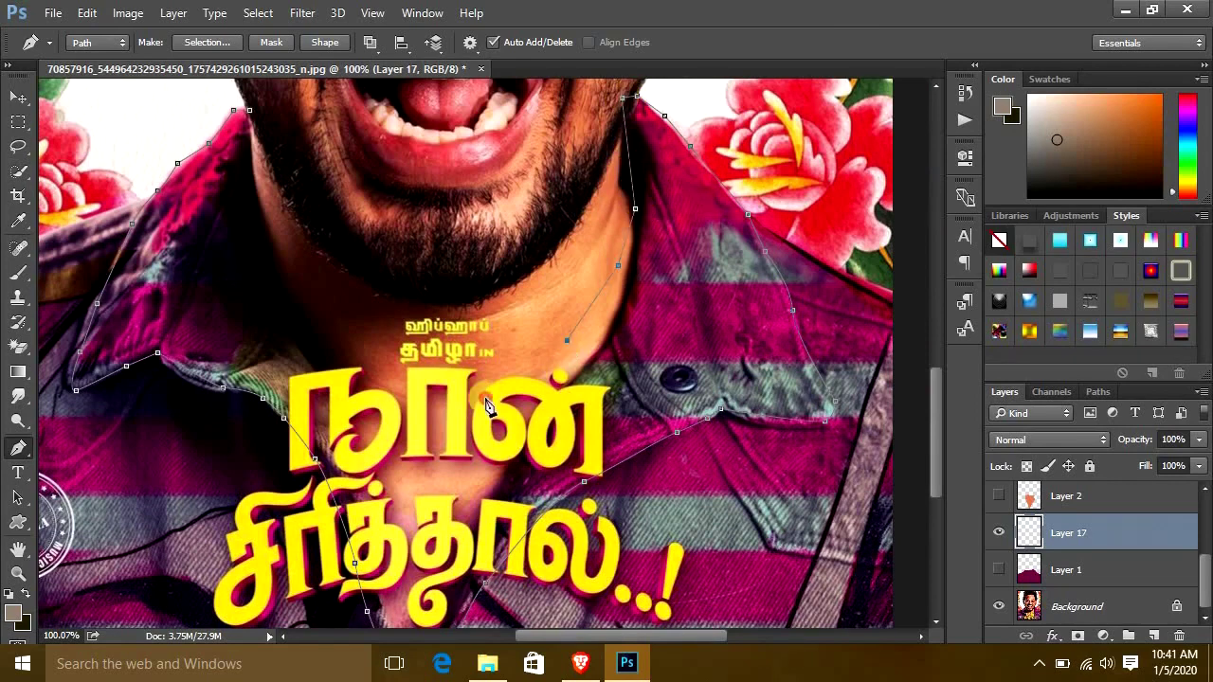
key("ctrl+Return")
key("d")
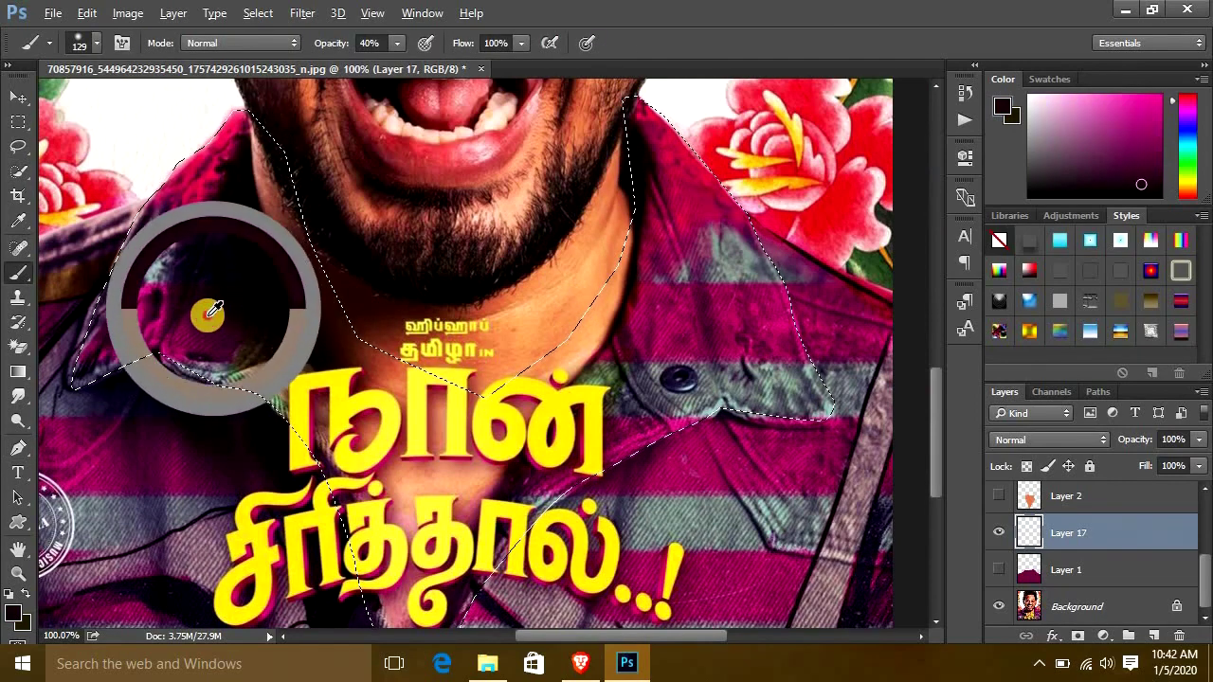
key("alt+BackSpace")
key("ctrl+d")
Compare the collar with the neck and shirt layers, hide them all, and add Layer 18.
key("v")
left_click(999, 497)
left_click(998, 570)
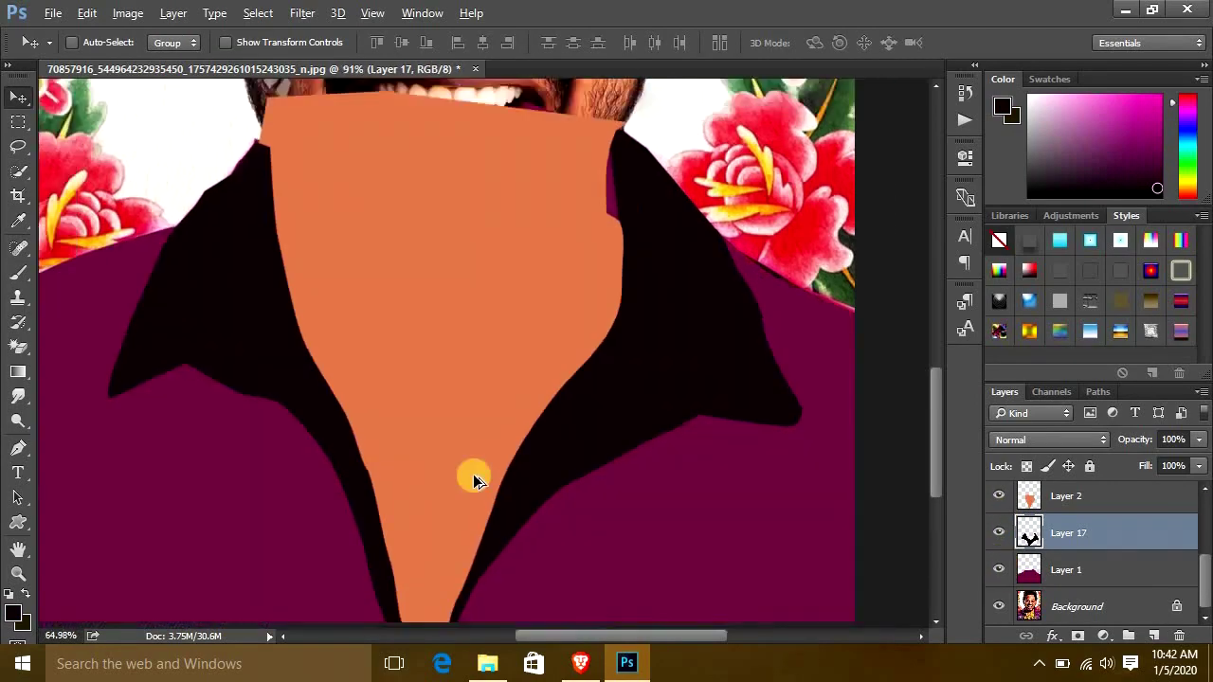
scroll(474, 476, "down", 2)
left_click(998, 533)
left_click(999, 497)
left_click(997, 570)
scroll(664, 398, "up", 1)
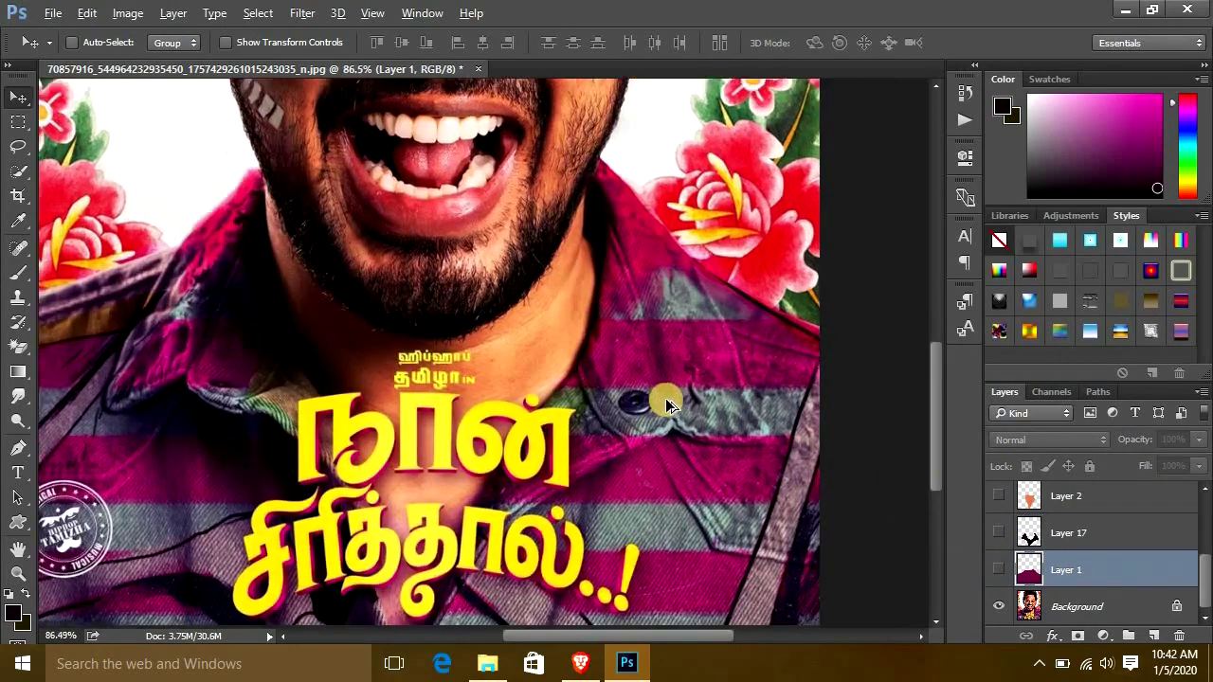
scroll(557, 409, "up", 3)
key("ctrl+shift+alt+n")
Sample the shirt button's dark colour and pan to the mouth and left flower.
key("b")
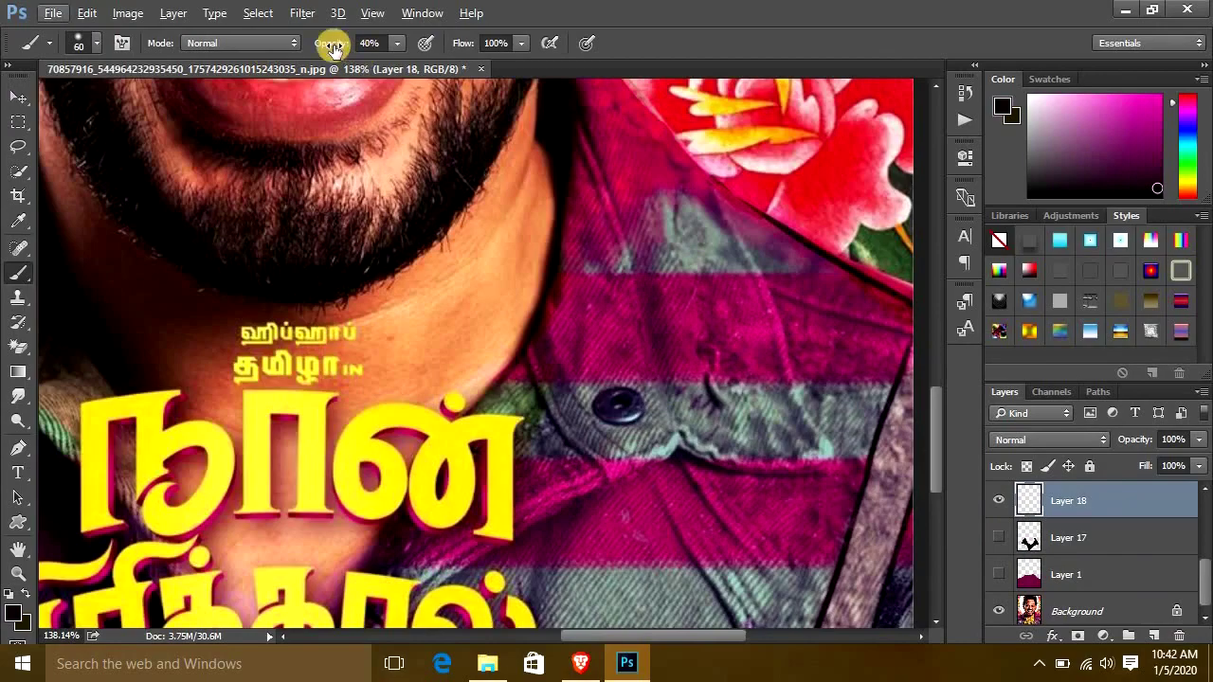
left_click(623, 406, "alt")
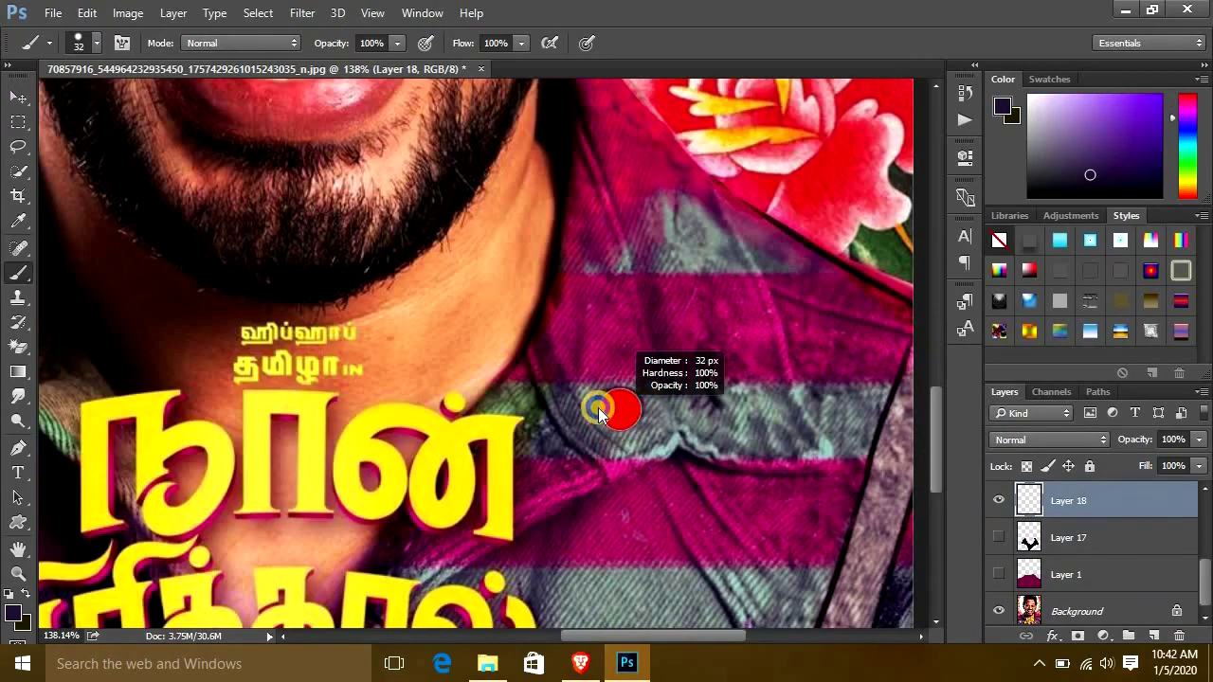
key("v")
left_click_drag(352, 263, 424, 494)
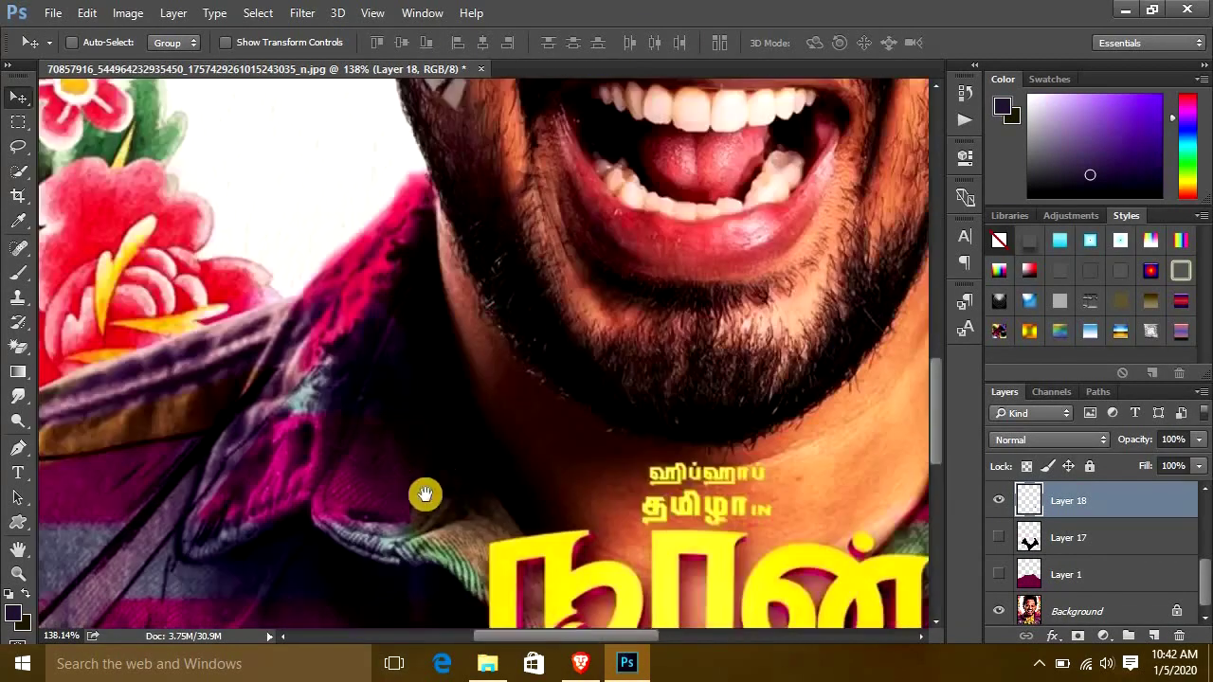
scroll(424, 494, "down", 5)
scroll(478, 417, "down", 1)
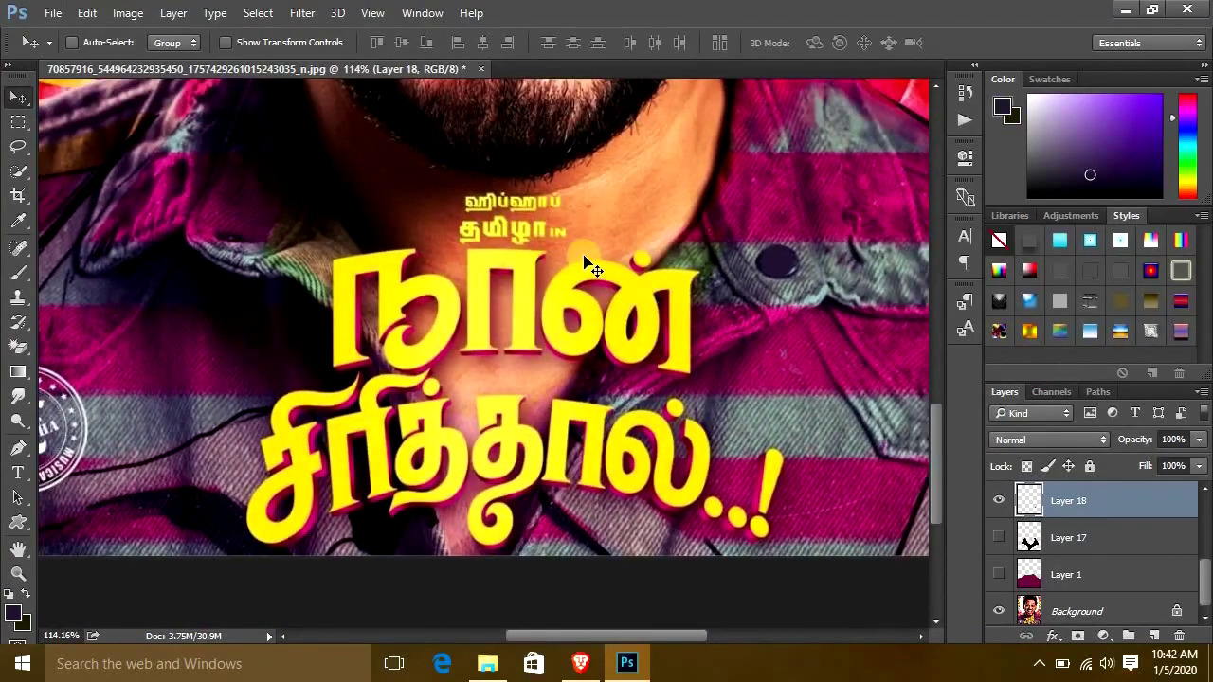
Toggle the traced and shirt layers on and off to compare the cartoon with the original.
left_click(998, 574)
left_click(998, 537)
left_click(998, 500)
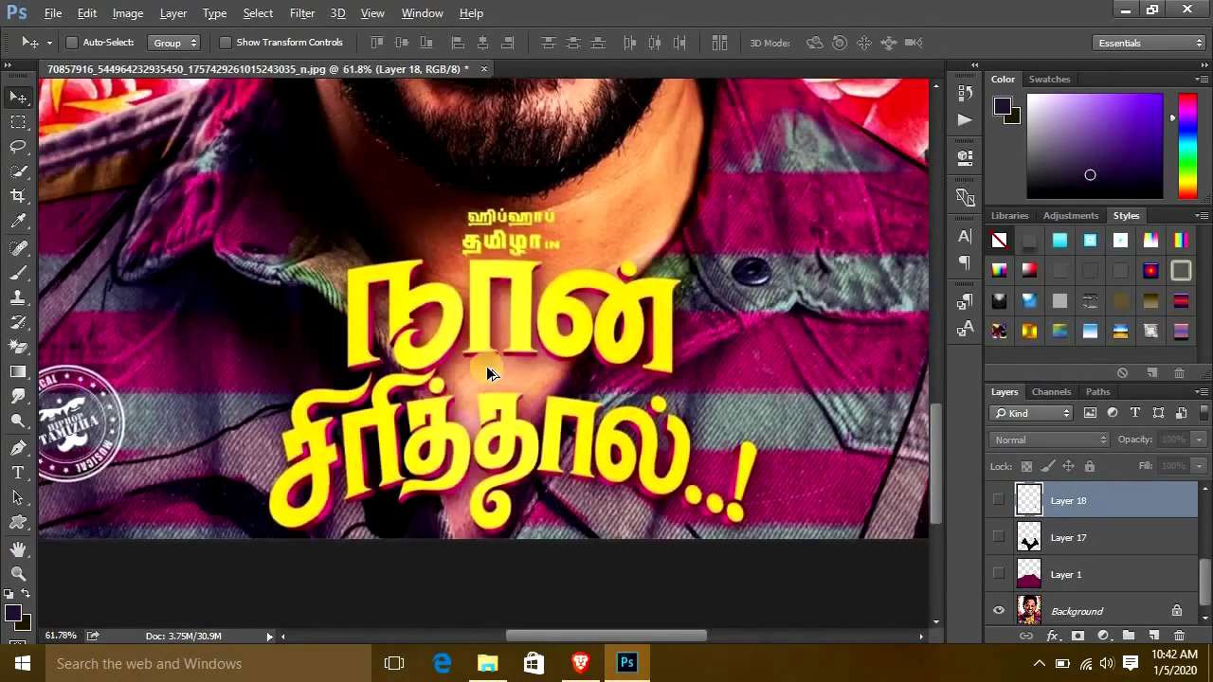
scroll(487, 373, "down", 5)
scroll(454, 352, "up", 1)
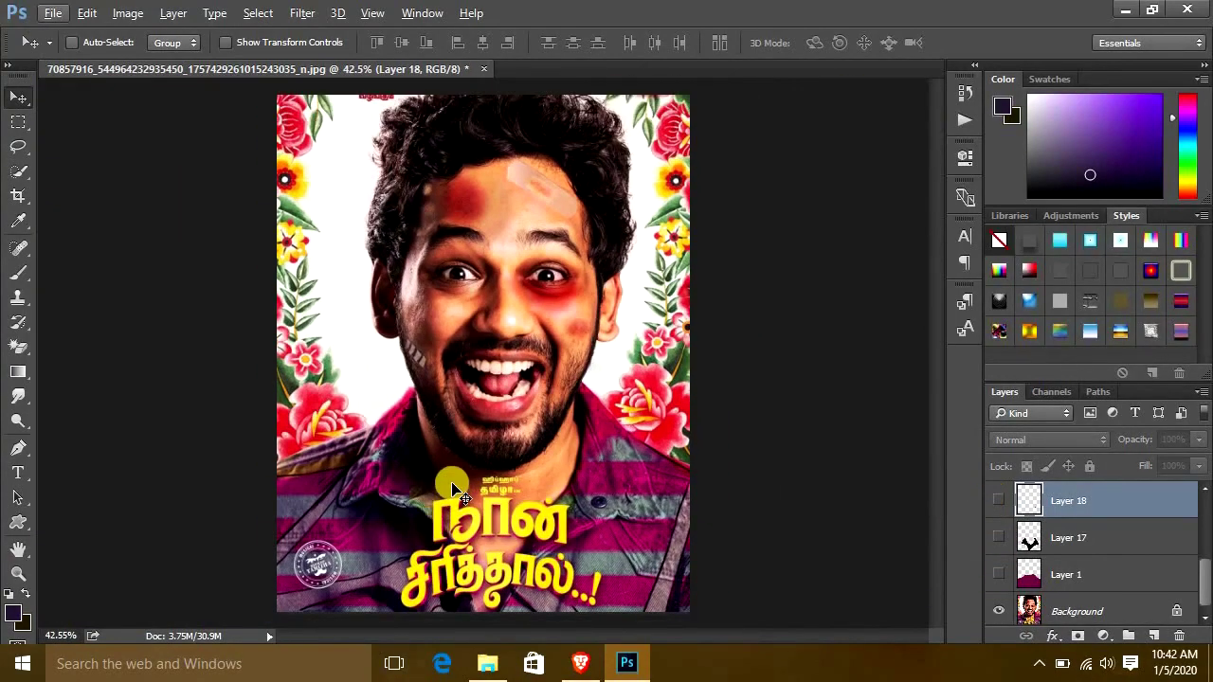
scroll(483, 512, "up", 3)
left_click_drag(998, 574, 997, 500)
scroll(1007, 537, "up", 3)
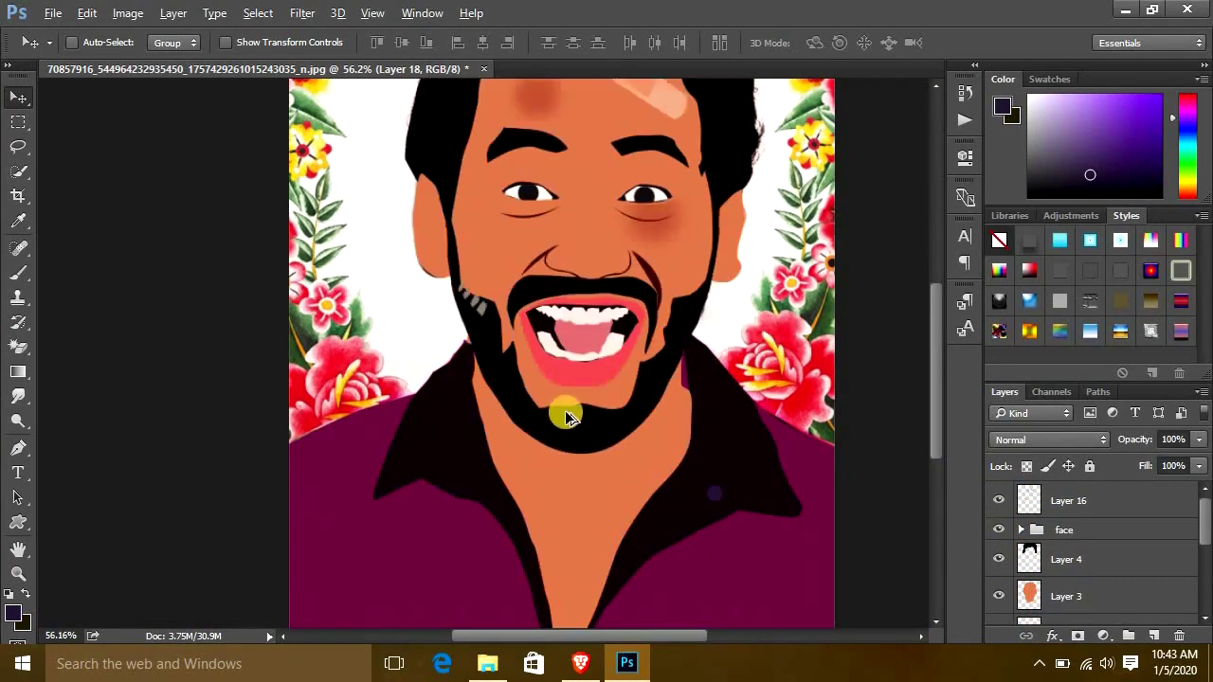
scroll(565, 414, "down", 2)
scroll(566, 414, "down", 1)
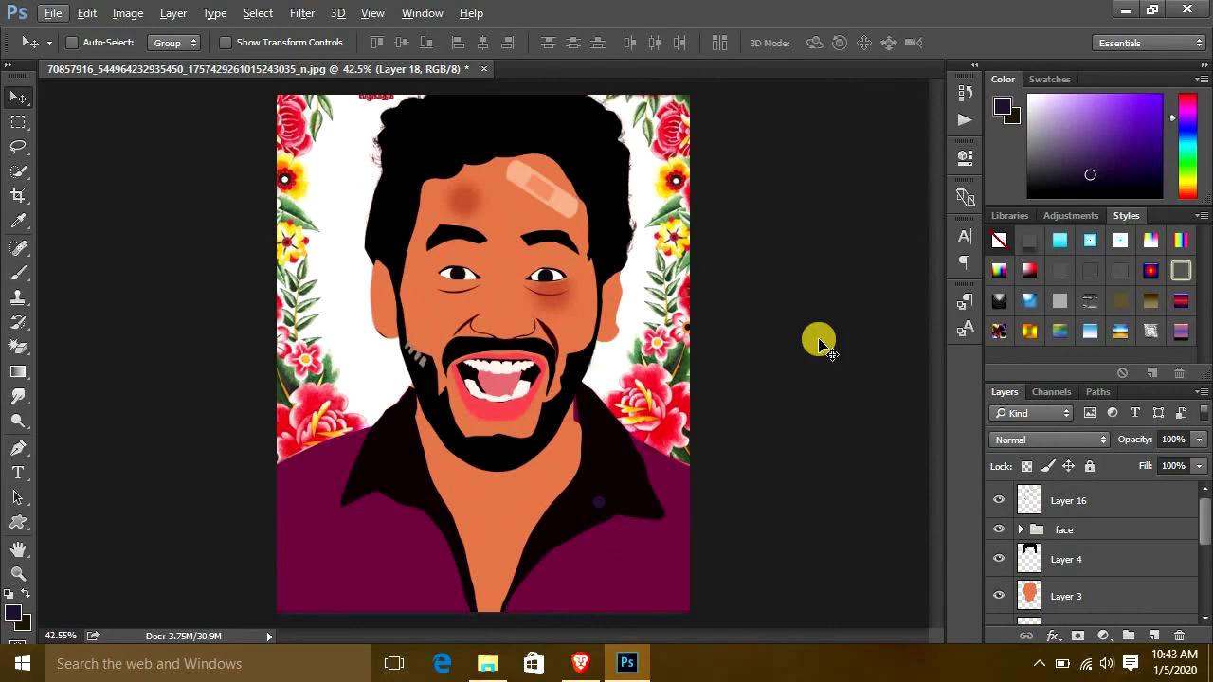
mouse_move(1003, 602)
left_mouse_down()
mouse_move(1008, 531)
mouse_move(1023, 547)
left_mouse_up()
scroll(1007, 530, "down", 3)
Hide the shirt layer to reveal the original poster and add Layer 19 on top.
left_click(998, 570)
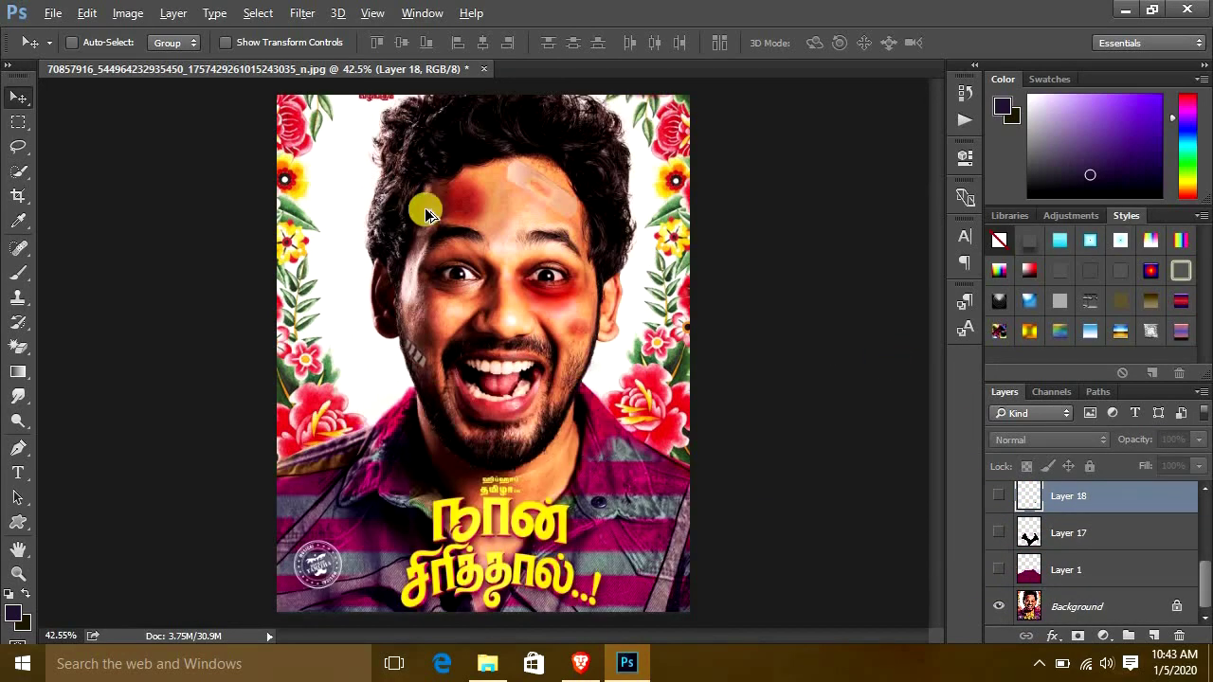
scroll(601, 288, "up", 3)
scroll(602, 288, "down", 1)
scroll(569, 379, "down", 2)
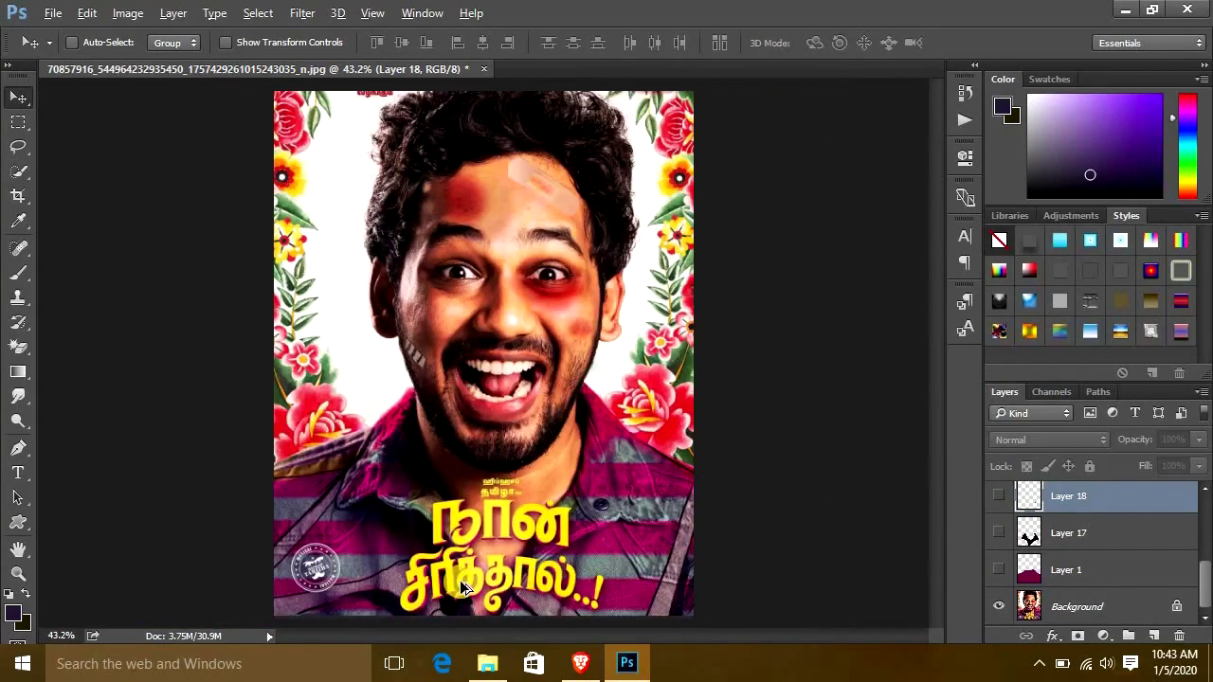
scroll(493, 601, "up", 5)
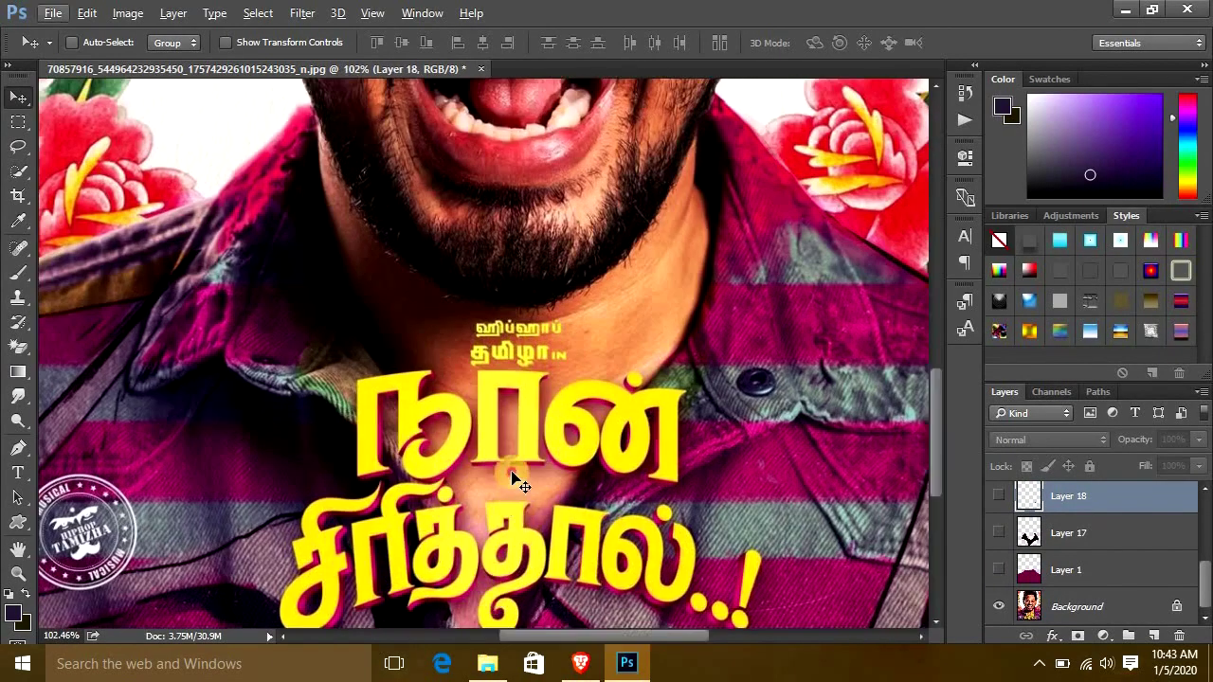
key("ctrl+shift+alt+n")
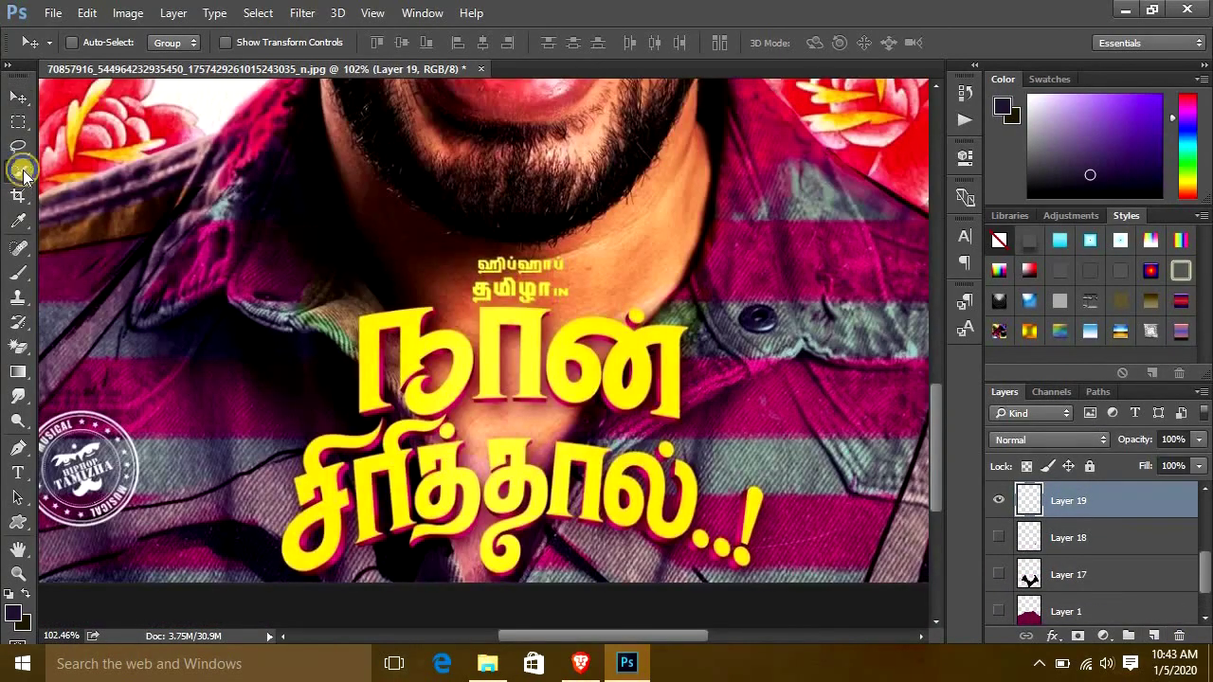
Magic-wand select all the yellow Tamil title letters and the exclamation mark on the Background.
left_click(21, 170)
scroll(487, 387, "up", 1)
scroll(1039, 588, "down", 1)
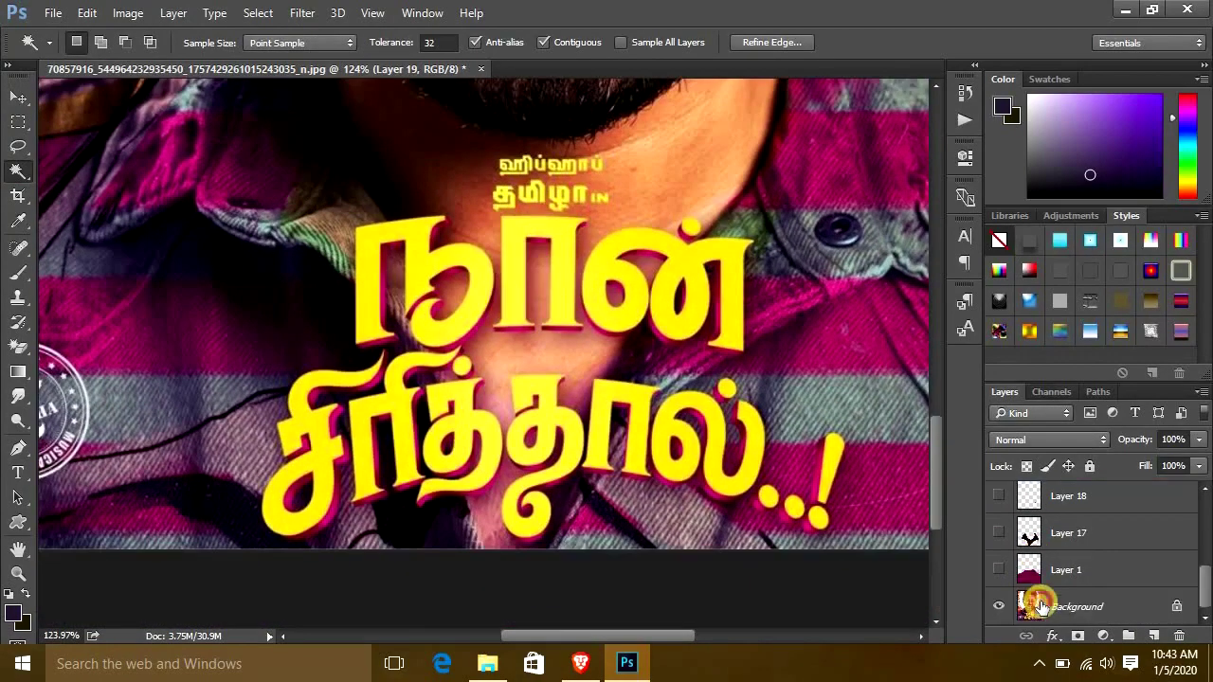
left_click(1040, 606)
left_click(465, 306)
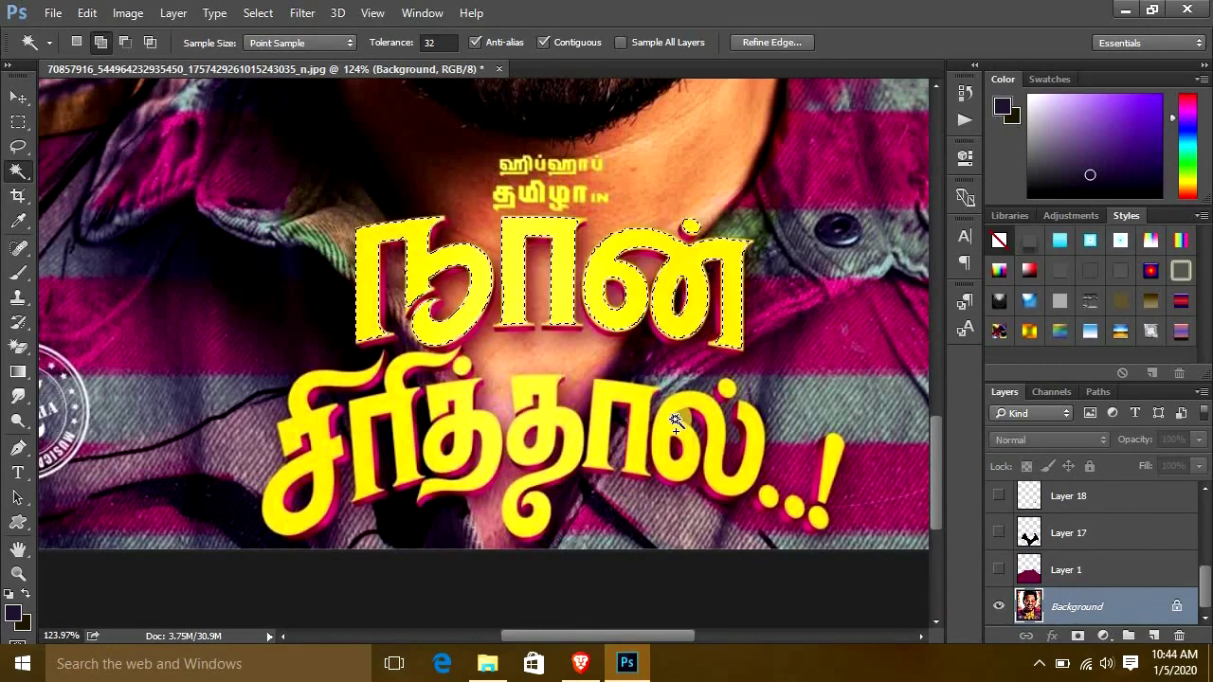
left_click(325, 418)
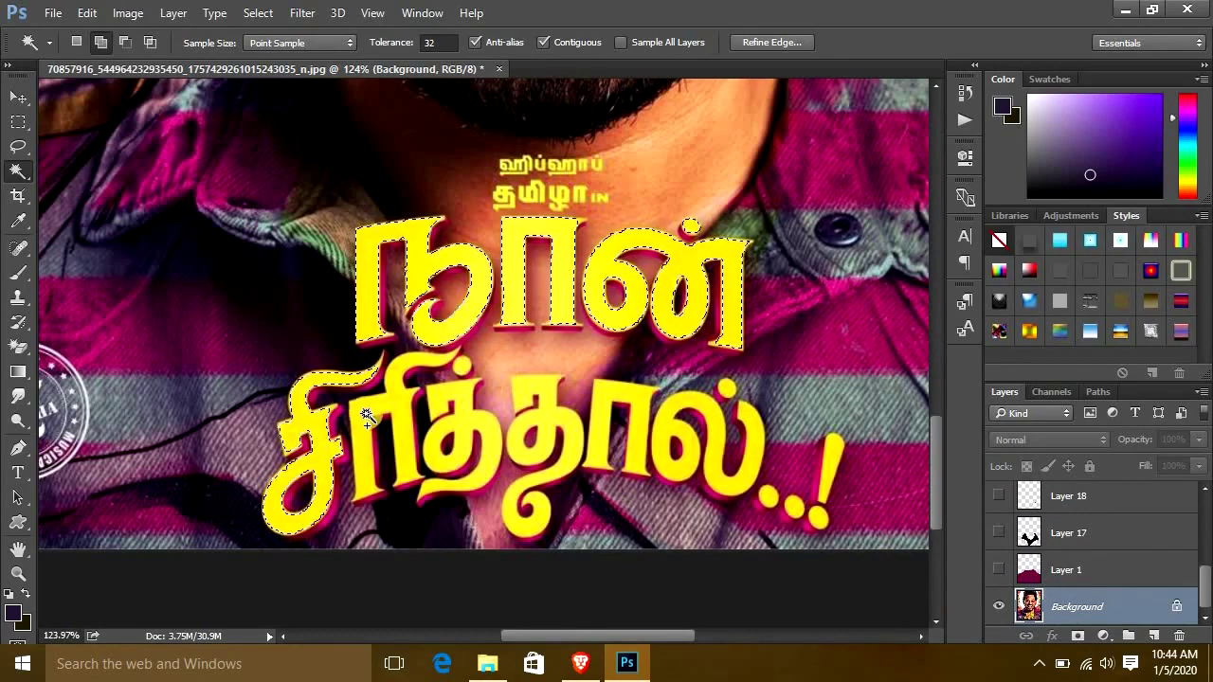
left_click(555, 429)
left_click(673, 434)
left_click(729, 391)
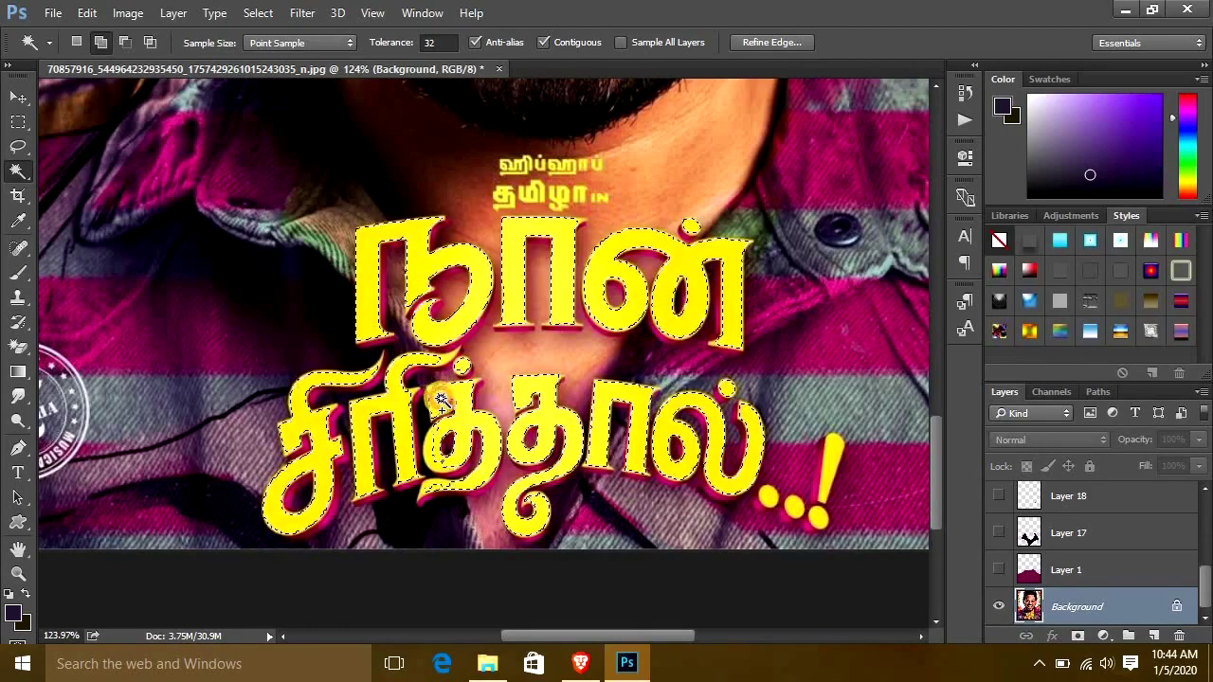
left_click(826, 483)
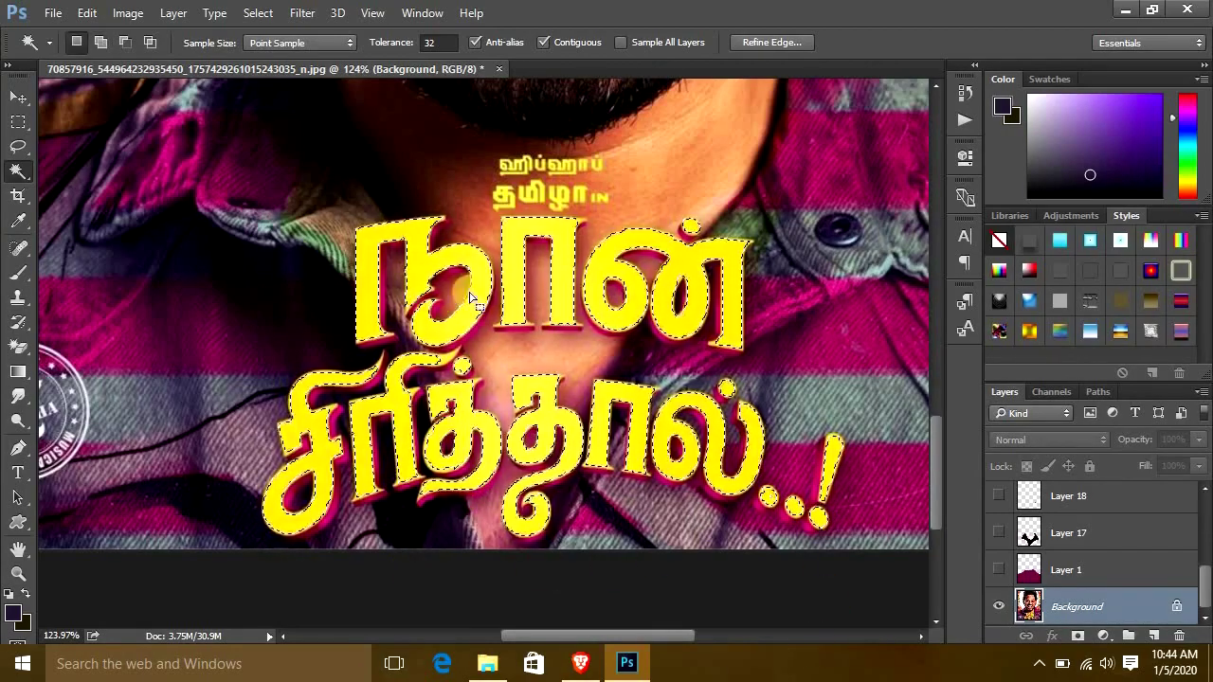
Fill the selected title letters on Layer 19 with the title's sampled yellow, then deselect.
scroll(1195, 565, "up", 2)
left_click(1069, 530)
key("b")
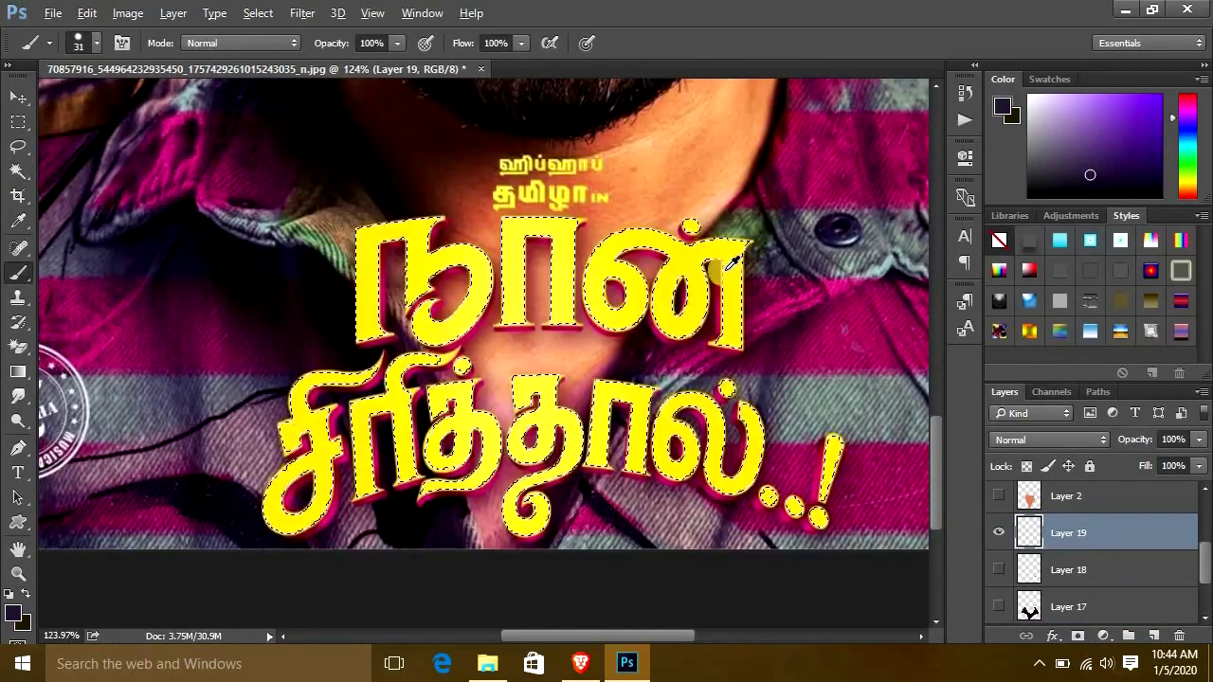
left_click(720, 258, "alt")
key("alt+BackSpace")
key("ctrl+d")
key("v")
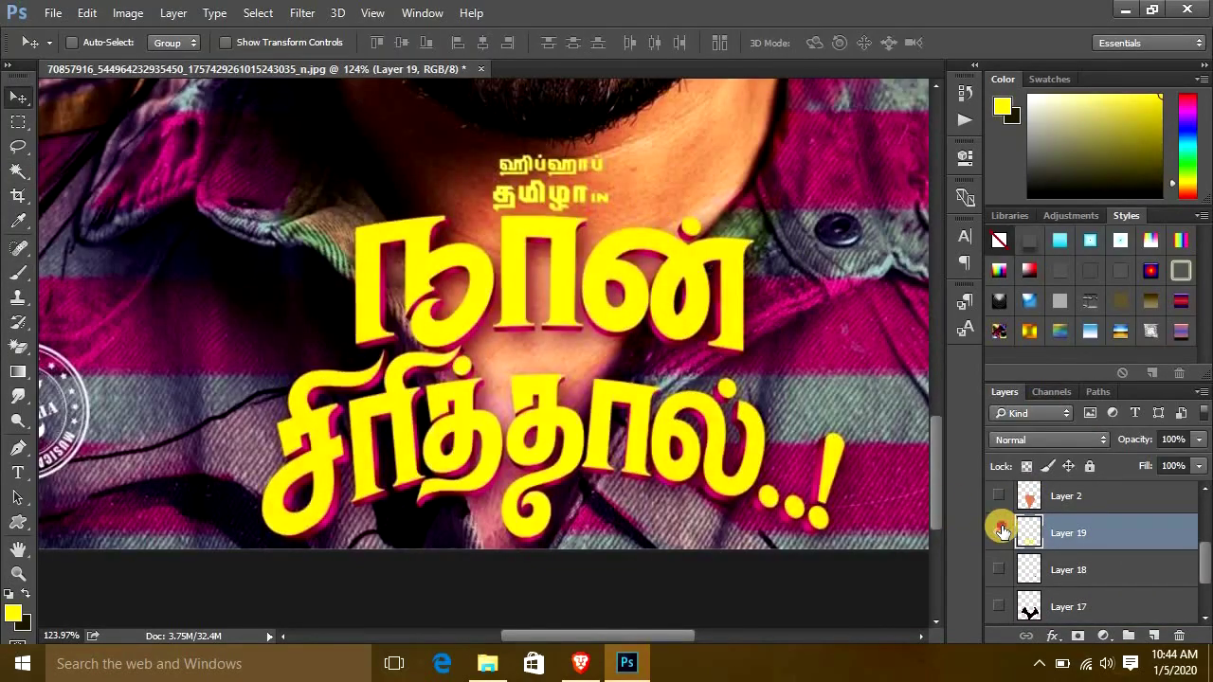
Show the traced cartoon layers again, including the orange face shapes and Layer 18.
left_click(998, 607)
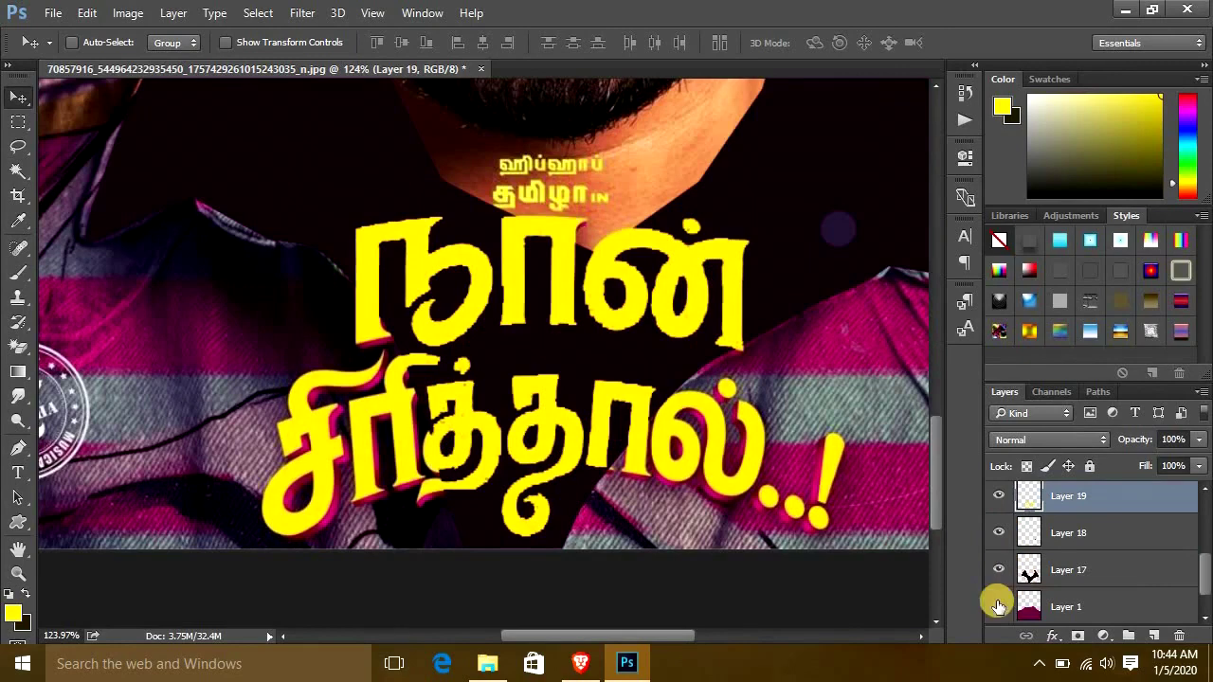
scroll(999, 601, "down", 2)
scroll(685, 318, "down", 5)
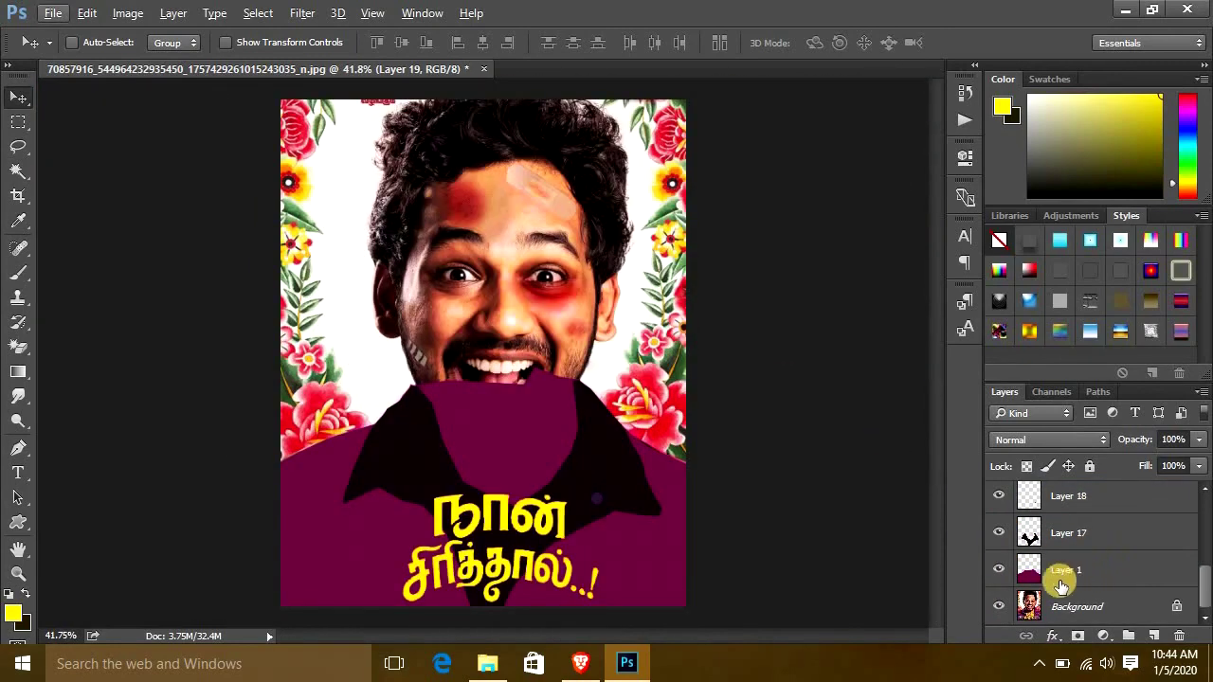
left_click(998, 537)
left_click(998, 496)
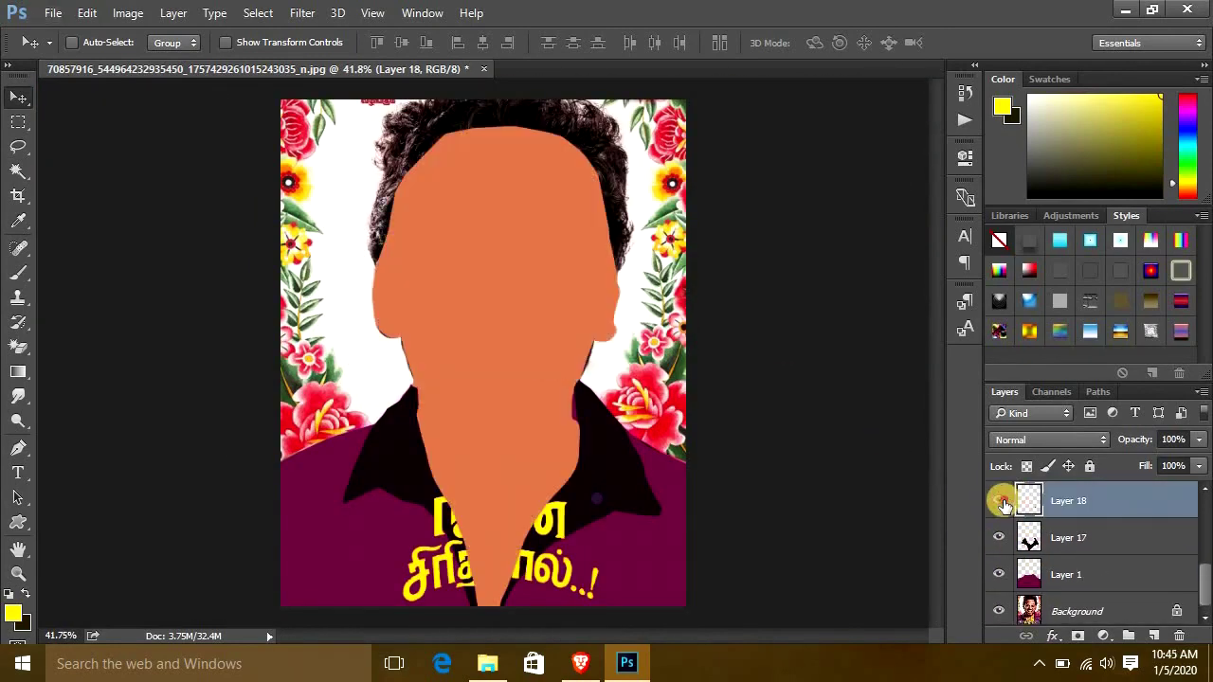
Turn on the face group and hair-and-beard layer, and select Layers 2 and 3.
left_click_drag(998, 534, 1115, 486)
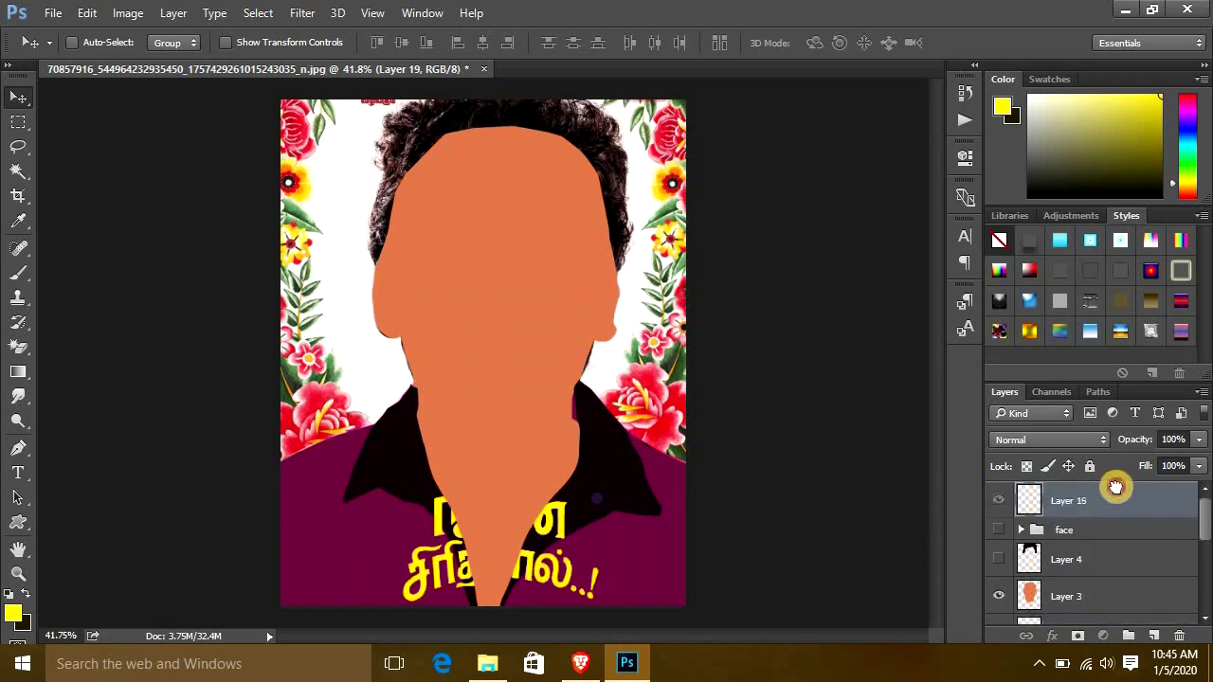
left_click(999, 530)
left_click(998, 559)
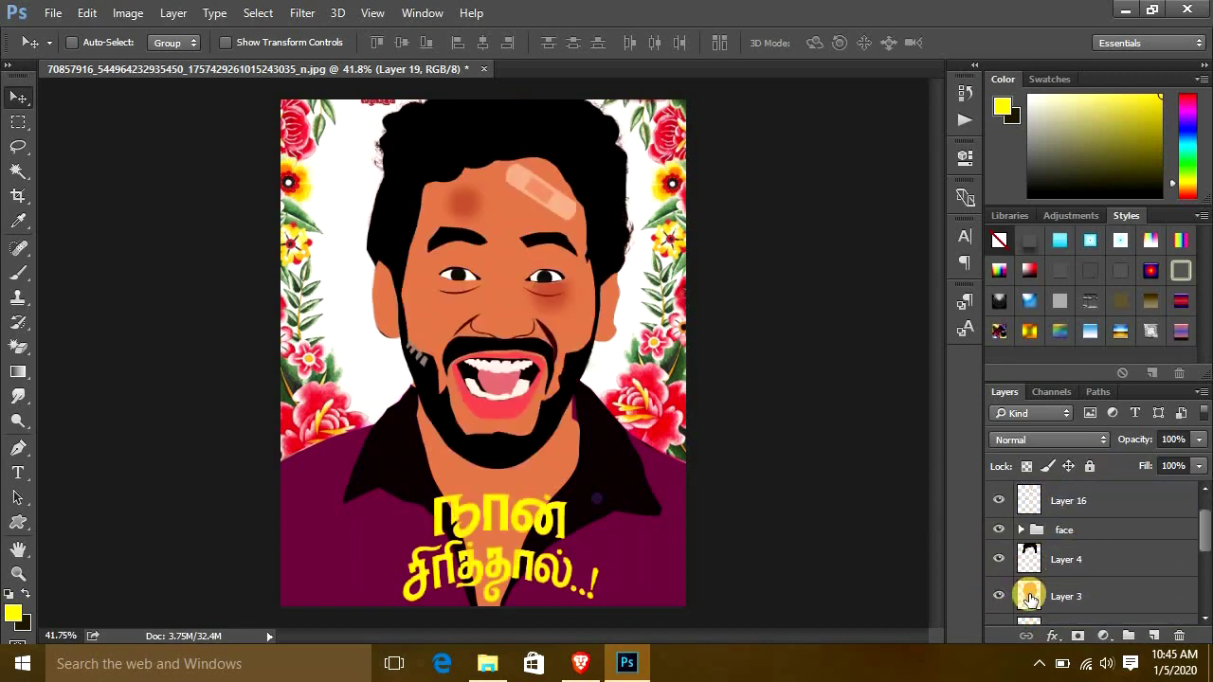
scroll(1030, 559, "up", 2)
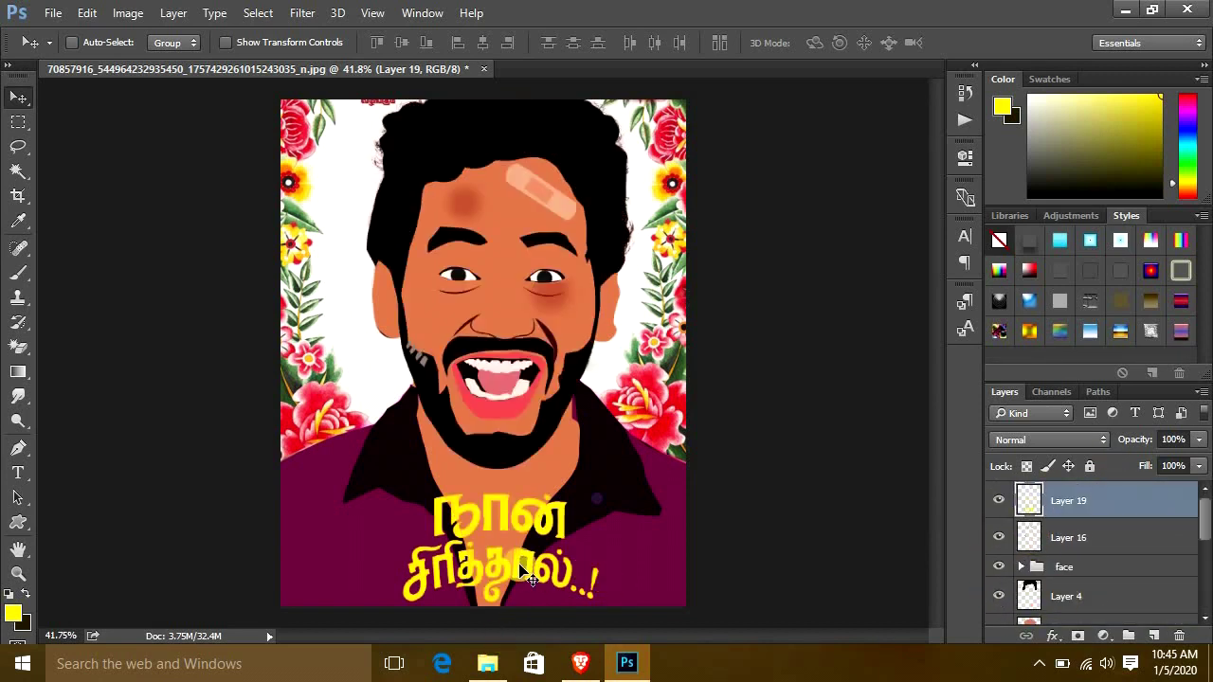
scroll(1083, 549, "down", 3)
left_click(1083, 557)
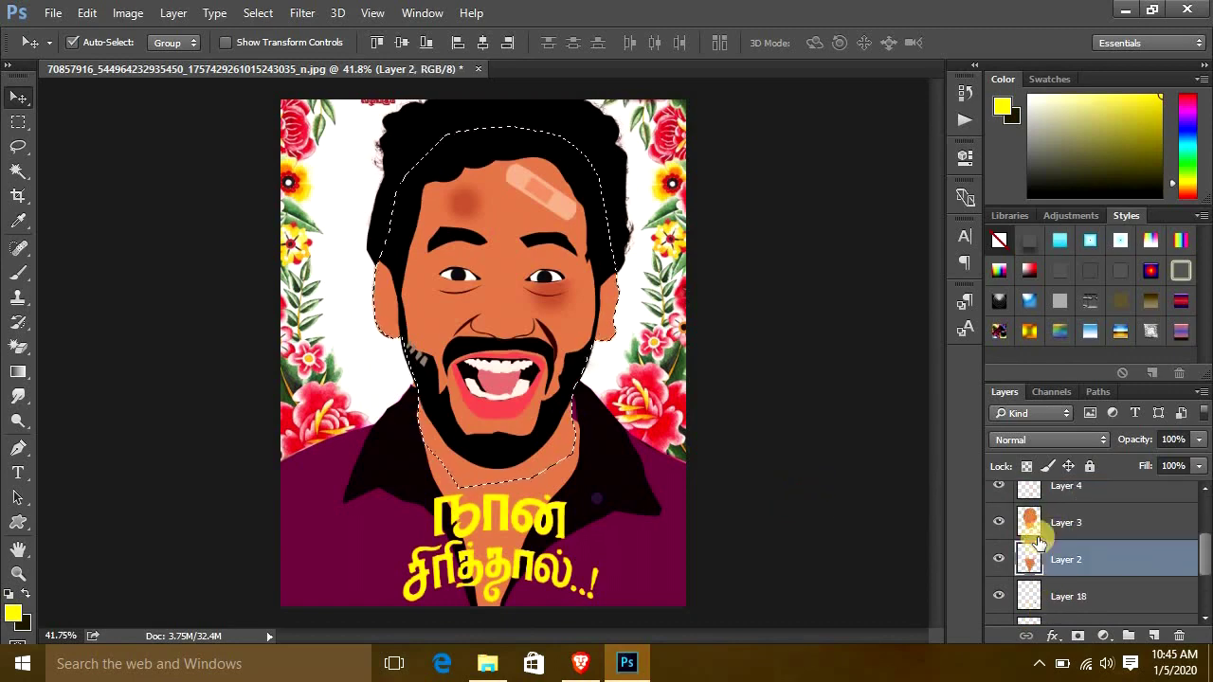
left_click(1033, 536, "shift")
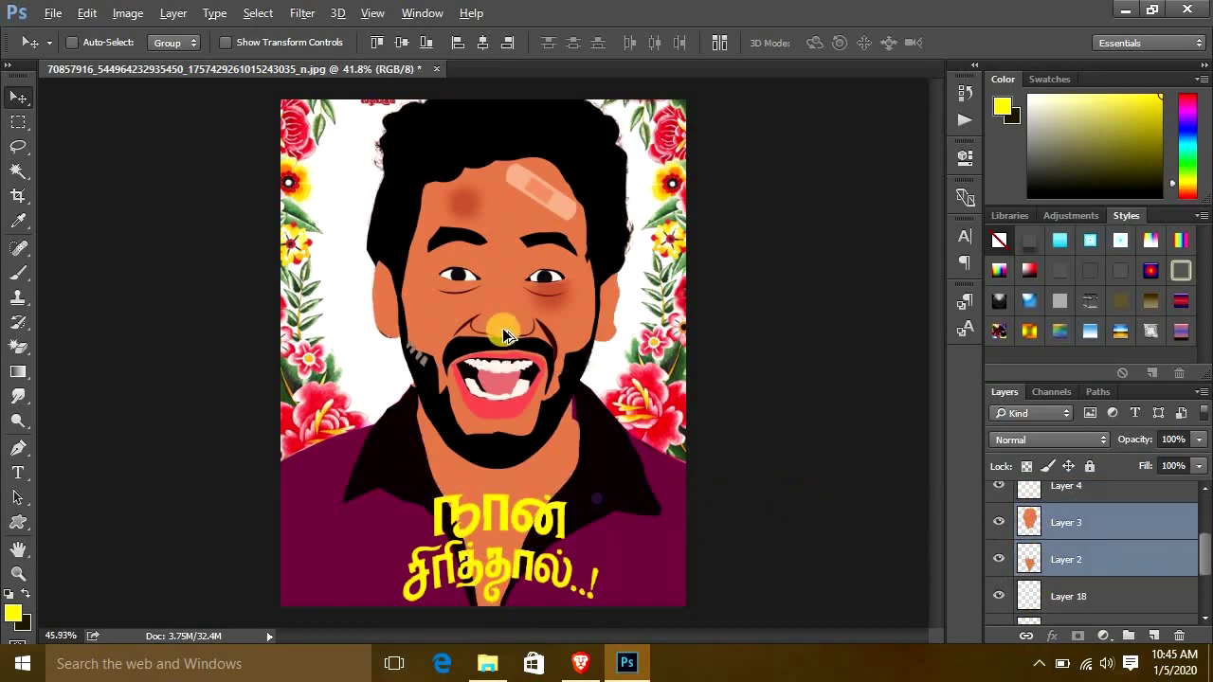
Hide the cartoon layers to view the original photo underneath.
scroll(502, 335, "up", 2)
scroll(502, 336, "down", 1)
scroll(1069, 594, "down", 2)
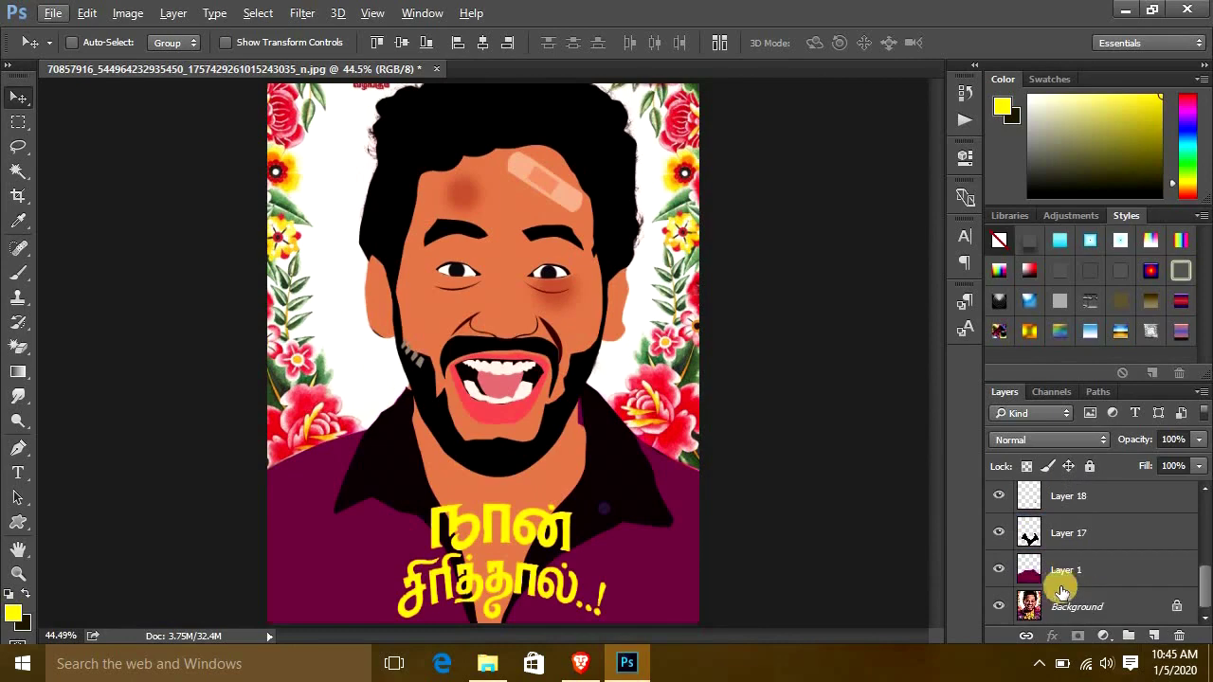
left_click(999, 612, "alt")
scroll(1068, 575, "up", 5)
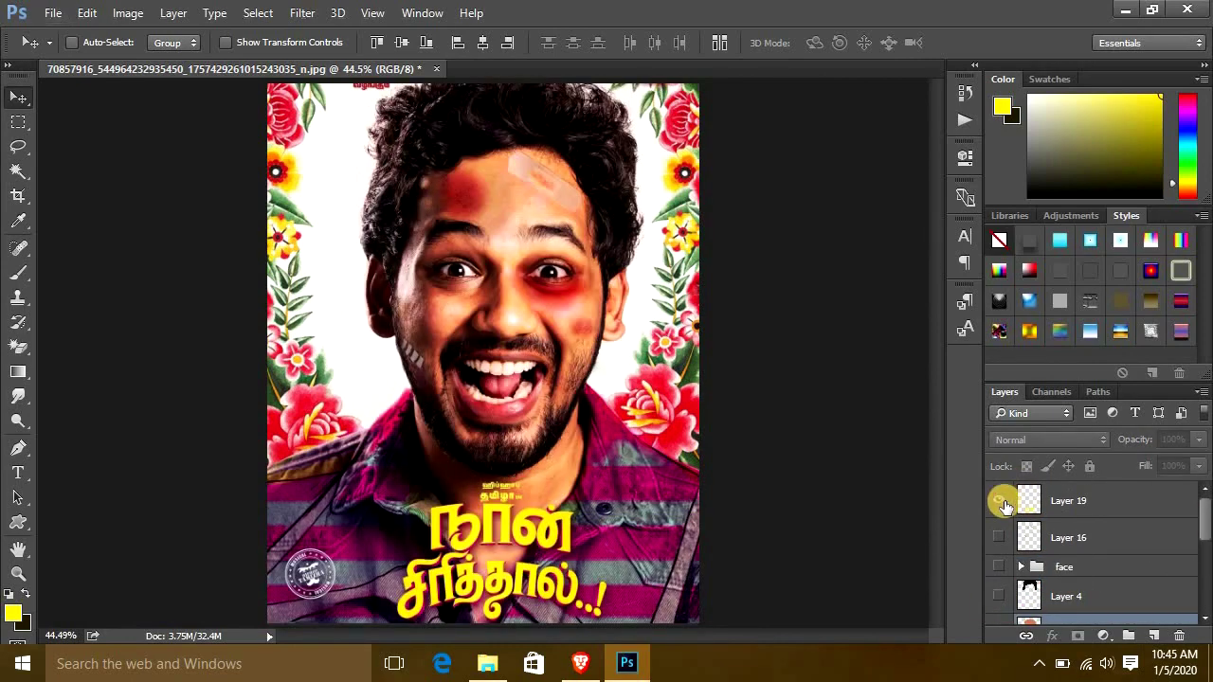
Duplicate the yellow title Layer 19 into Layer 19 copy with Ctrl+J.
left_click(1059, 505)
key("ctrl+k")
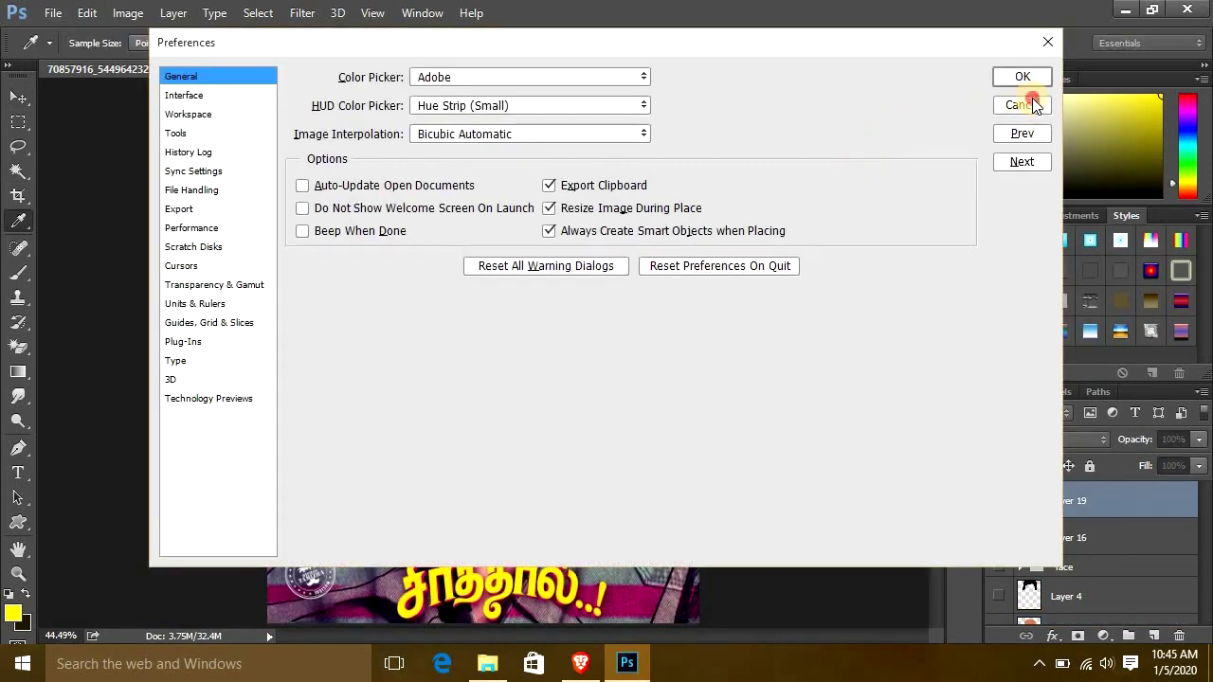
key("Escape")
key("ctrl+j")
left_click(1068, 537)
scroll(379, 561, "up", 2)
scroll(588, 379, "up", 1)
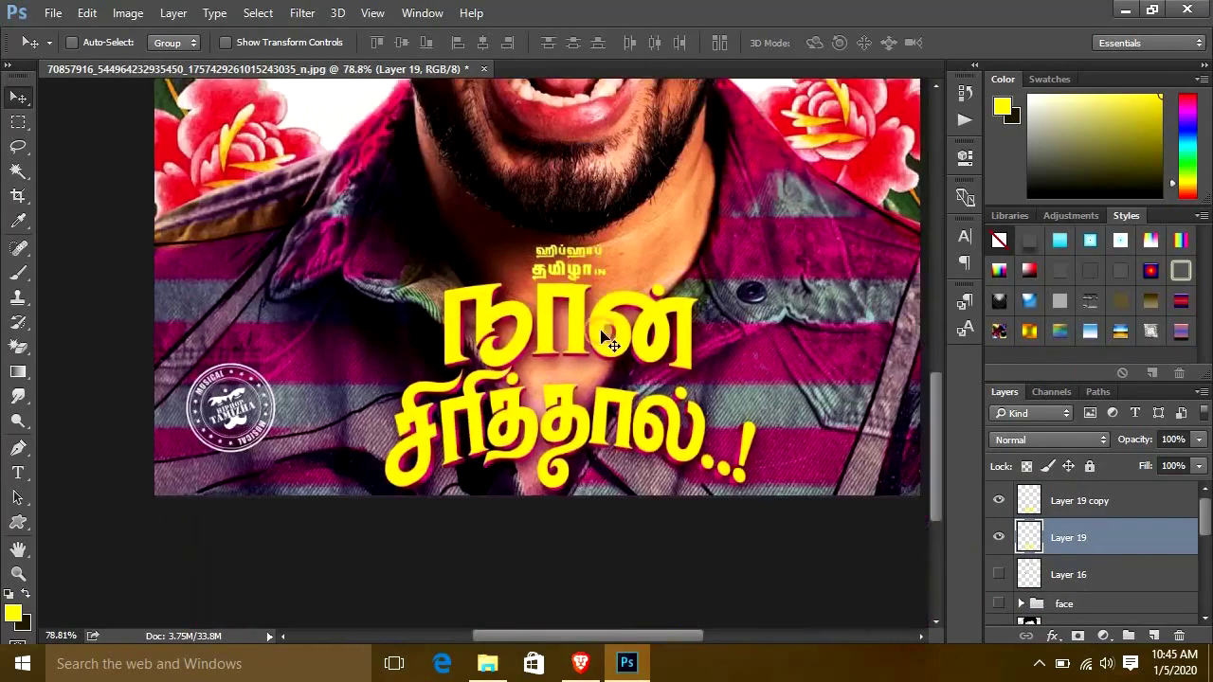
scroll(588, 379, "up", 2)
left_click(594, 375)
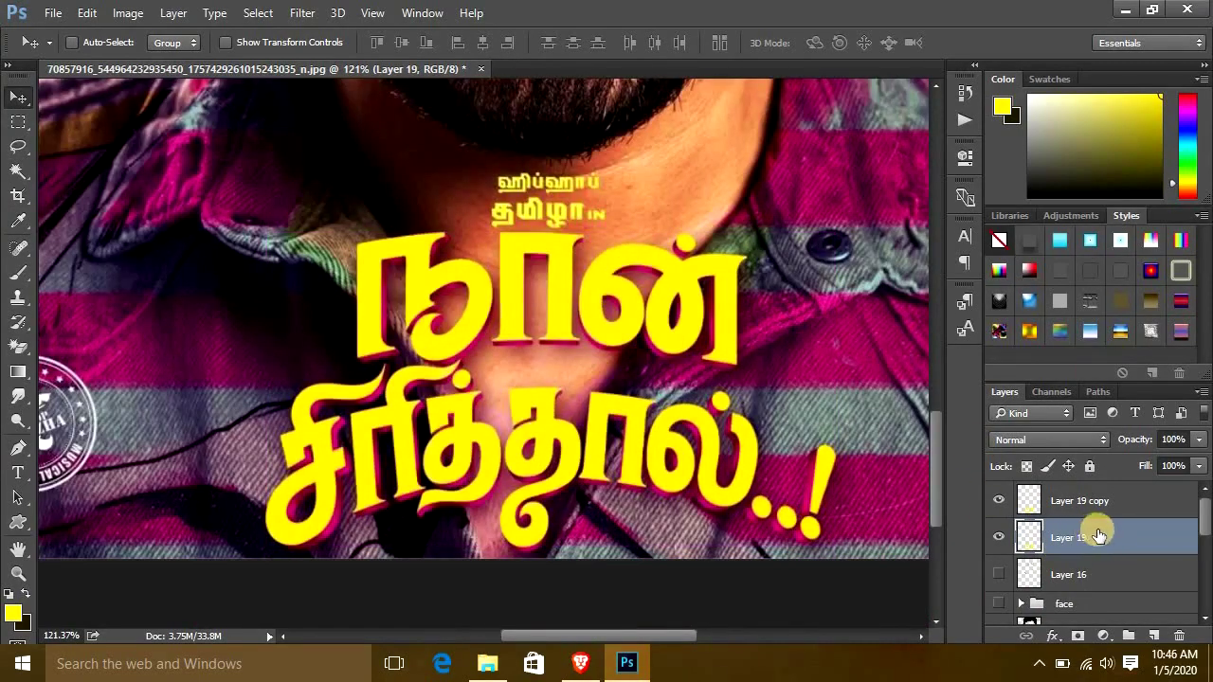
Warp the yellow title slightly, pulling its bottom corners down and bending the left side.
key("ctrl+t")
right_click(767, 451)
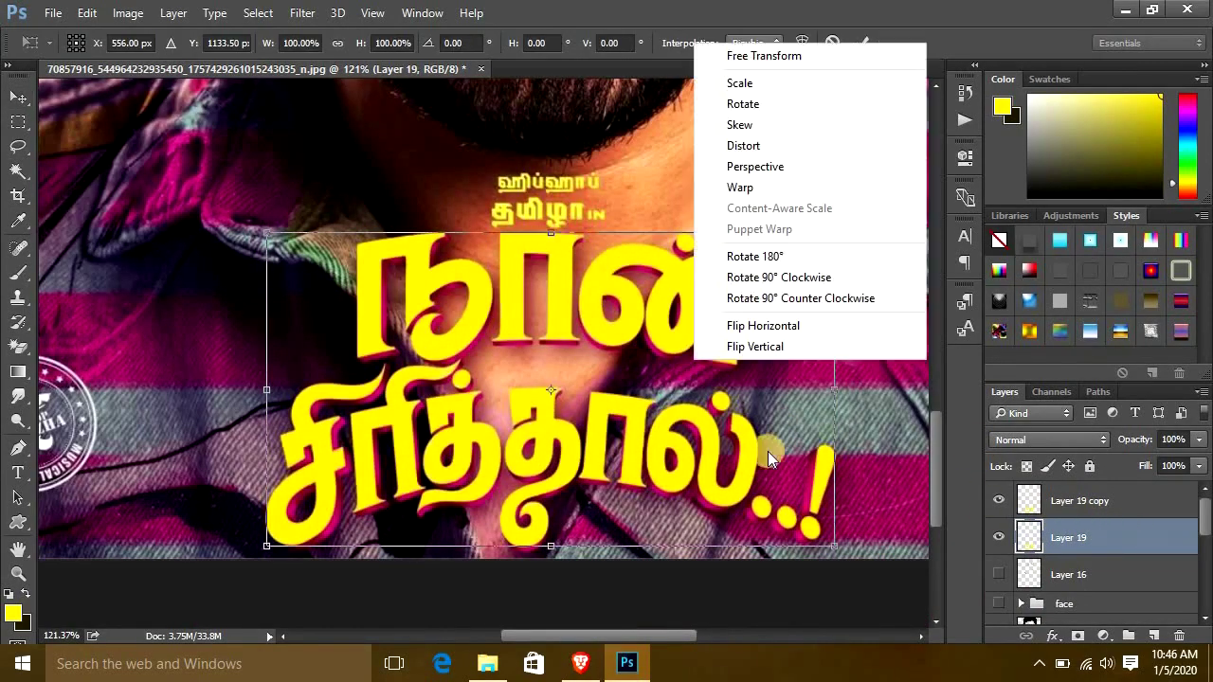
left_click(761, 189)
left_click_drag(264, 556, 264, 561)
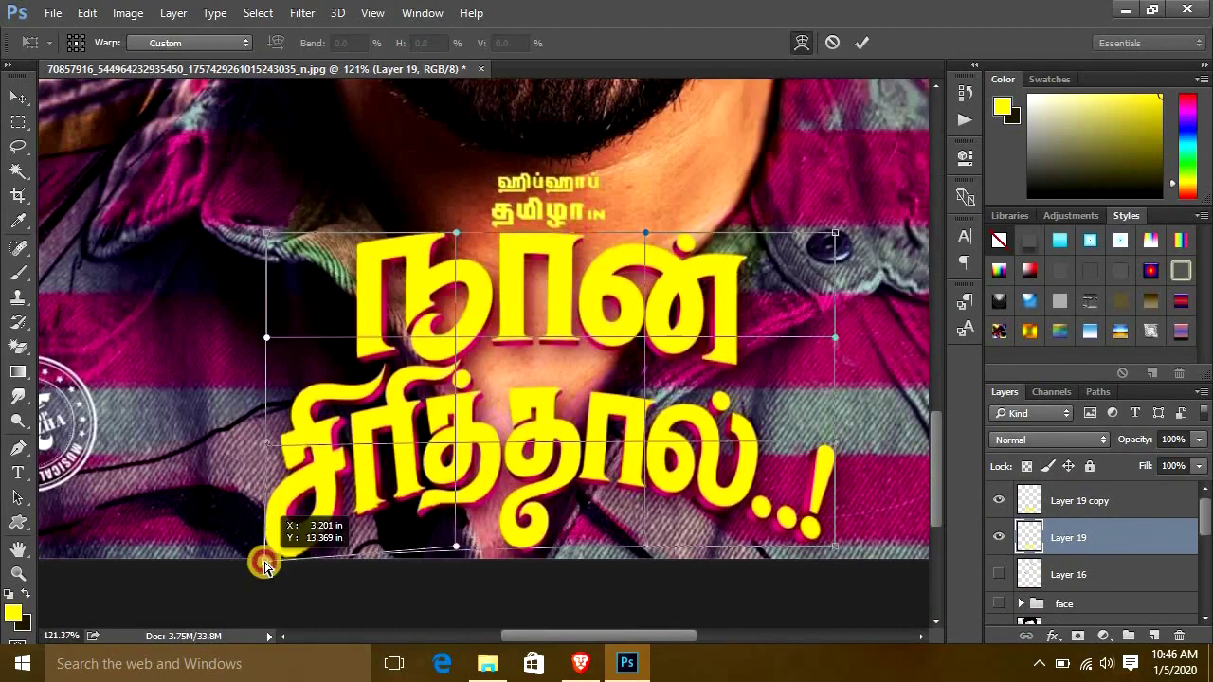
left_click_drag(833, 549, 831, 557)
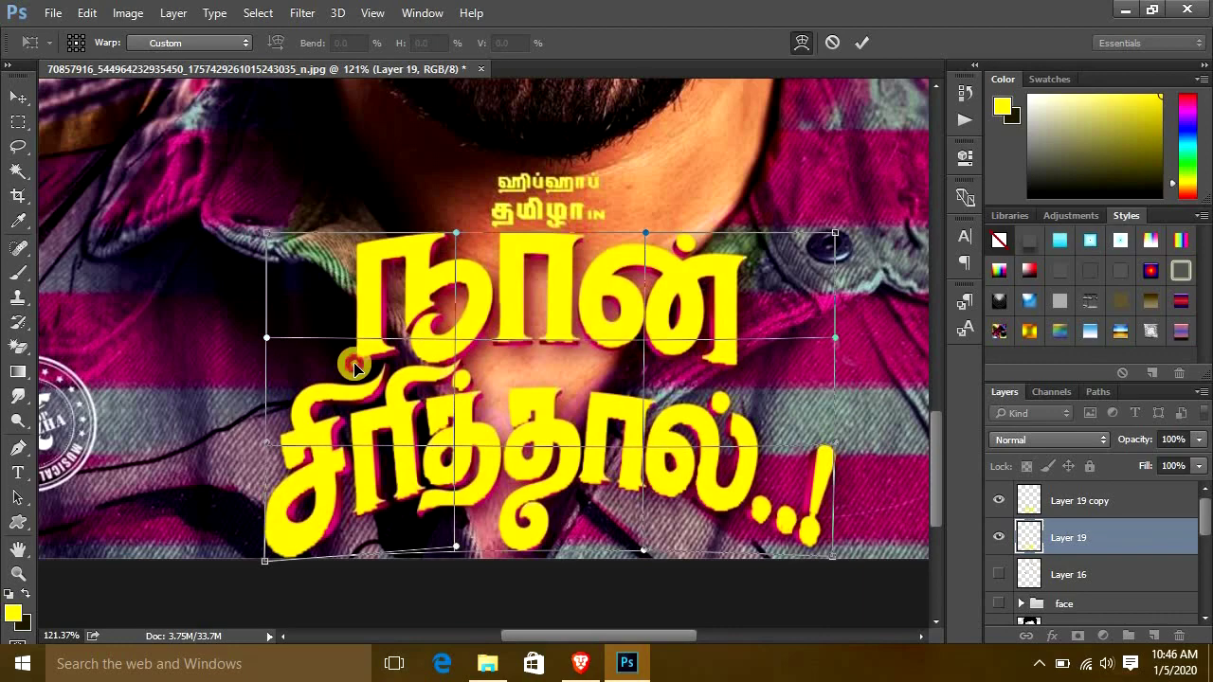
left_click_drag(355, 367, 358, 372)
left_click(822, 40)
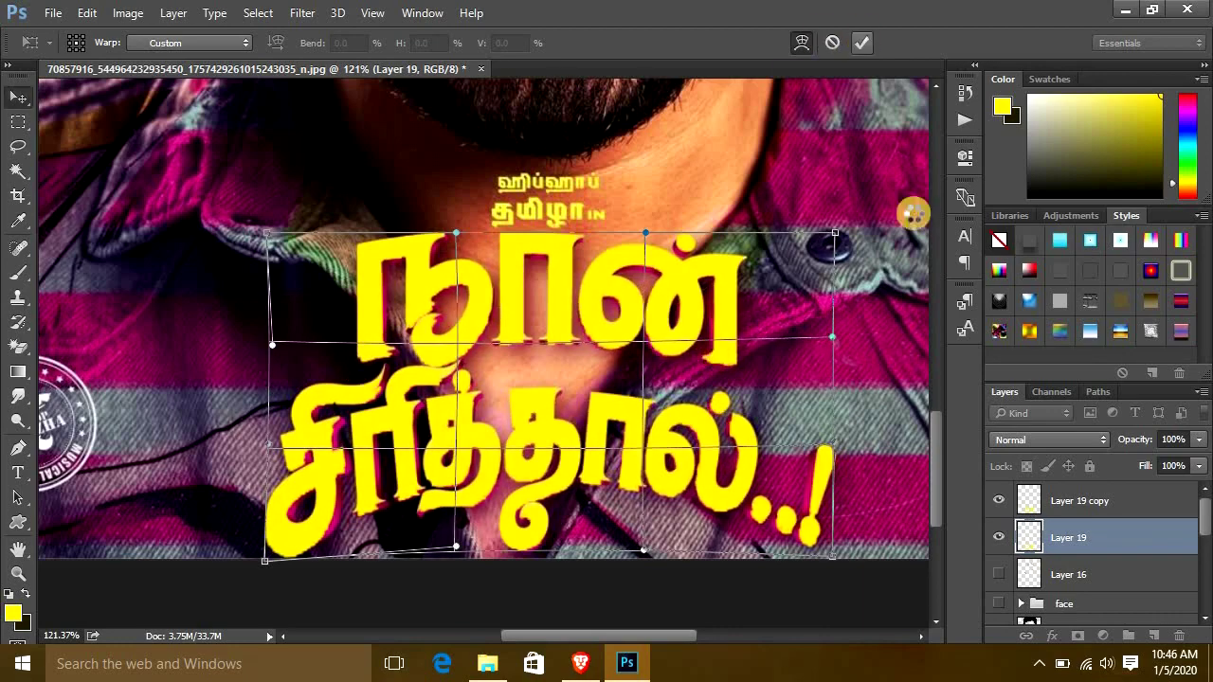
Load the title letters as a selection and sample a pink shadow colour from the image.
left_click(999, 545)
left_click(1000, 545)
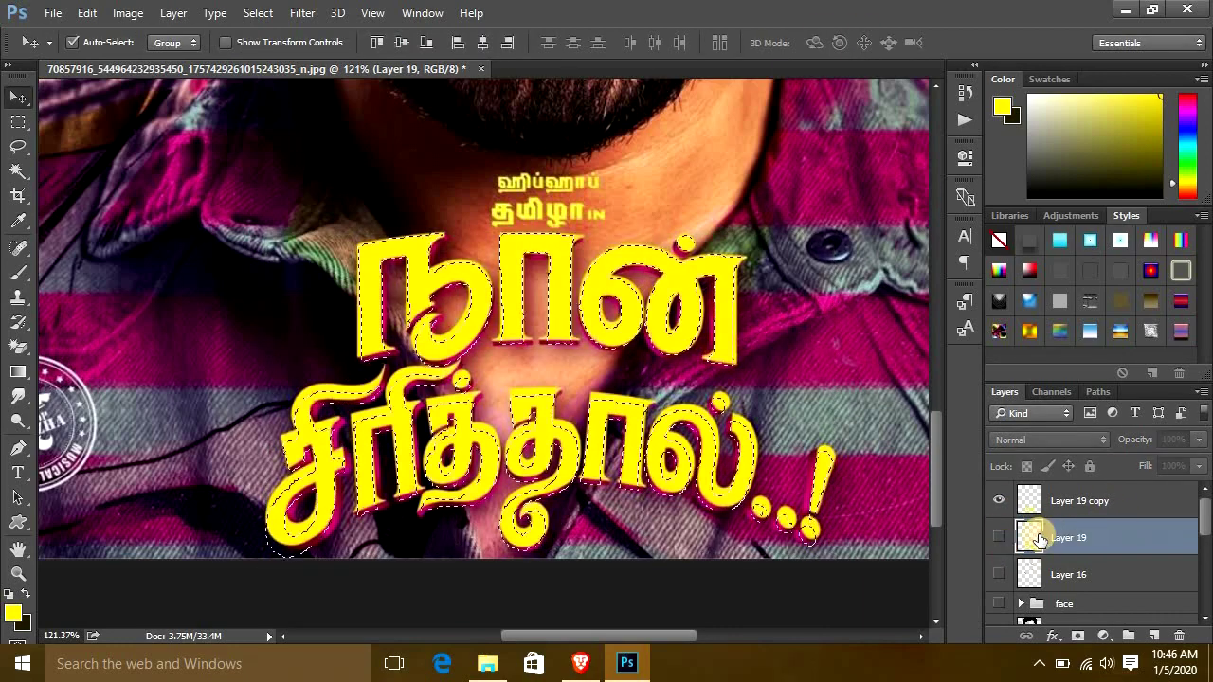
key("b")
left_click(708, 507, "alt")
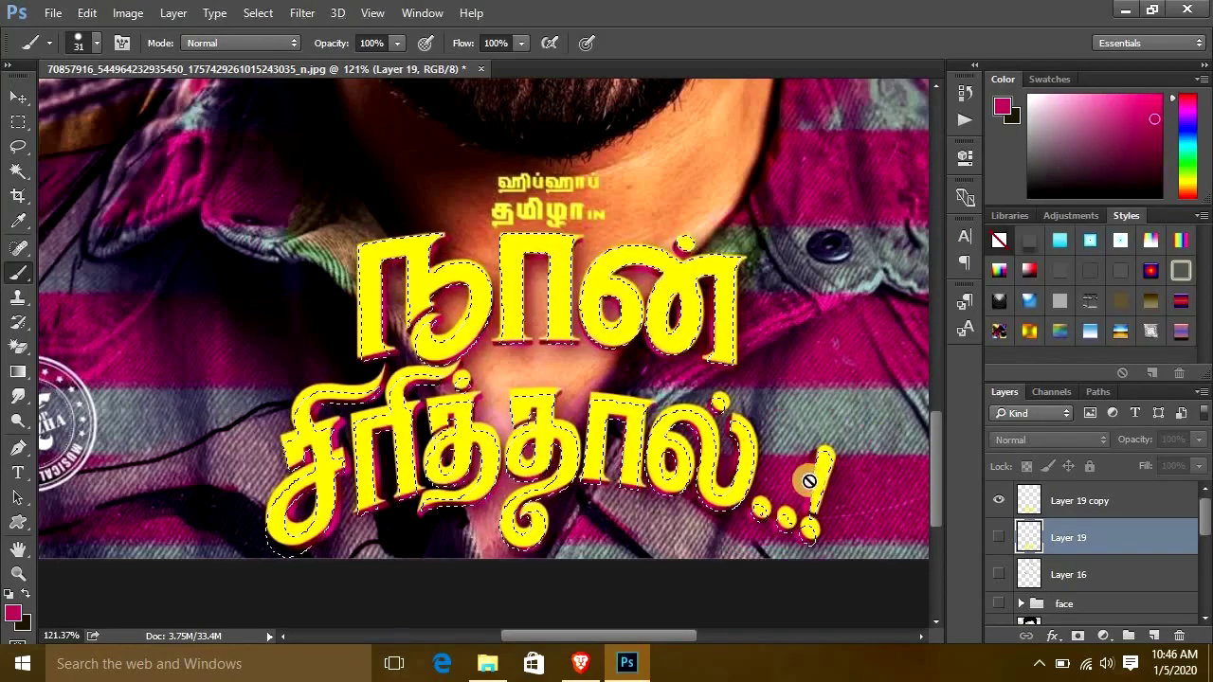
left_click(343, 425, "alt")
left_click(365, 214, "alt")
Fill Layer 19's selection with pink and nudge it down and left as a shadow.
key("alt+BackSpace")
key("Return")
left_click(999, 538)
key("alt+BackSpace")
key("ctrl+d")
key("v")
key("Down")
key("Left")
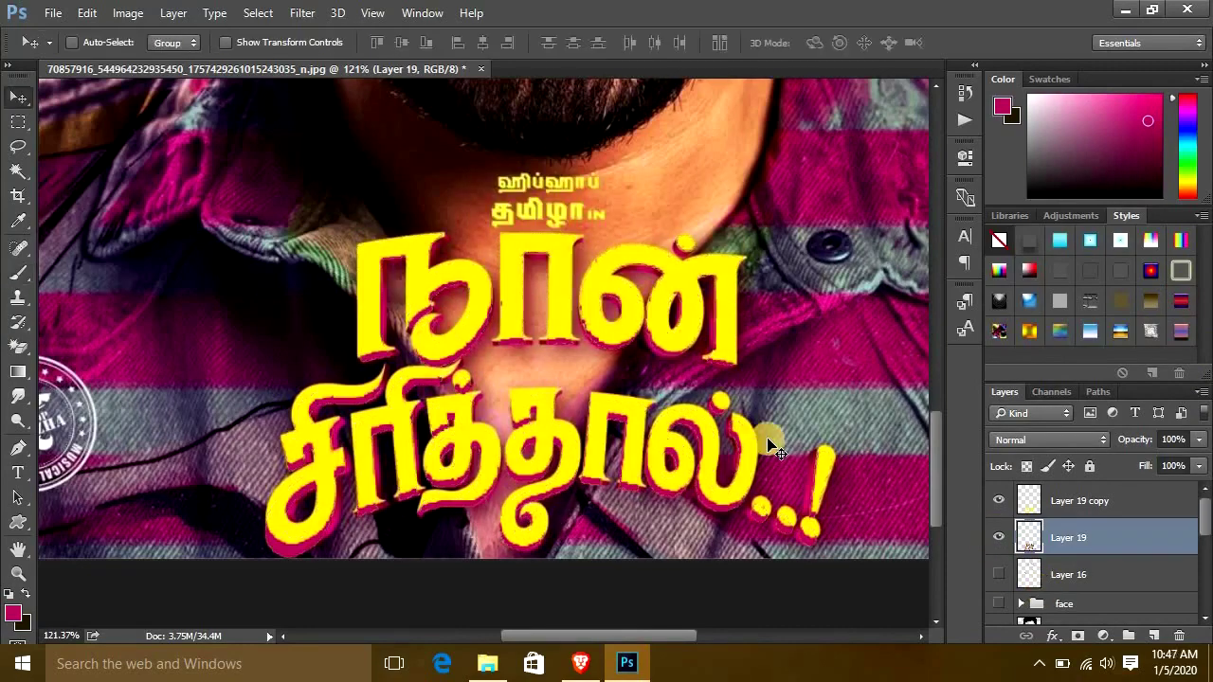
scroll(1056, 574, "down", 1)
scroll(1002, 600, "up", 1)
scroll(669, 424, "down", 5)
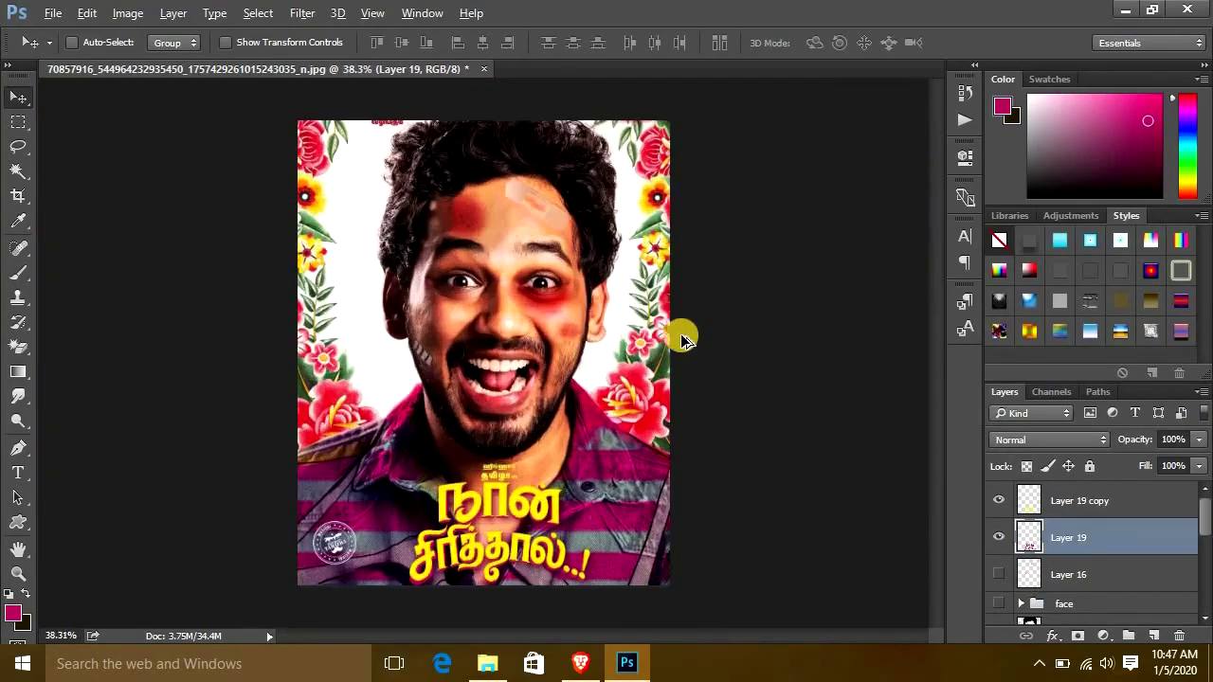
Toggle the face group and maroon shirt layer visibility, leaving the orange skin Layer 2 showing alone.
scroll(1007, 541, "down", 1)
left_click(1001, 576)
scroll(1006, 575, "down", 2)
scroll(1006, 573, "down", 2)
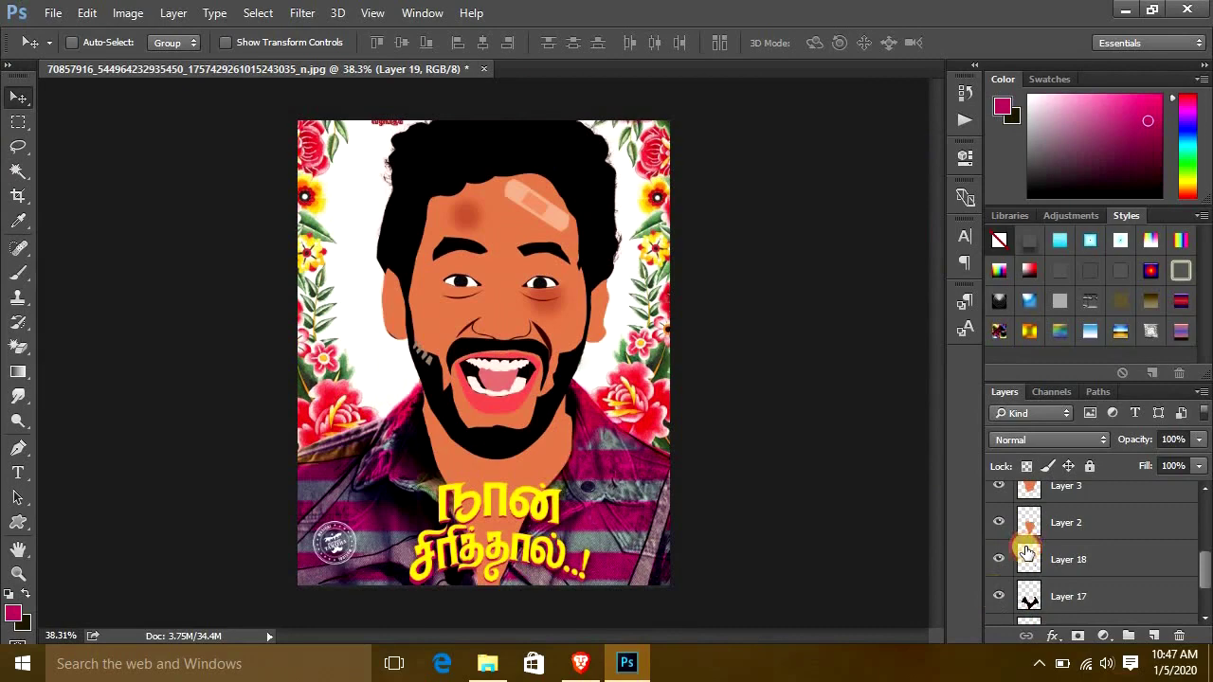
scroll(1014, 550, "down", 2)
left_click(999, 569)
scroll(583, 354, "up", 1)
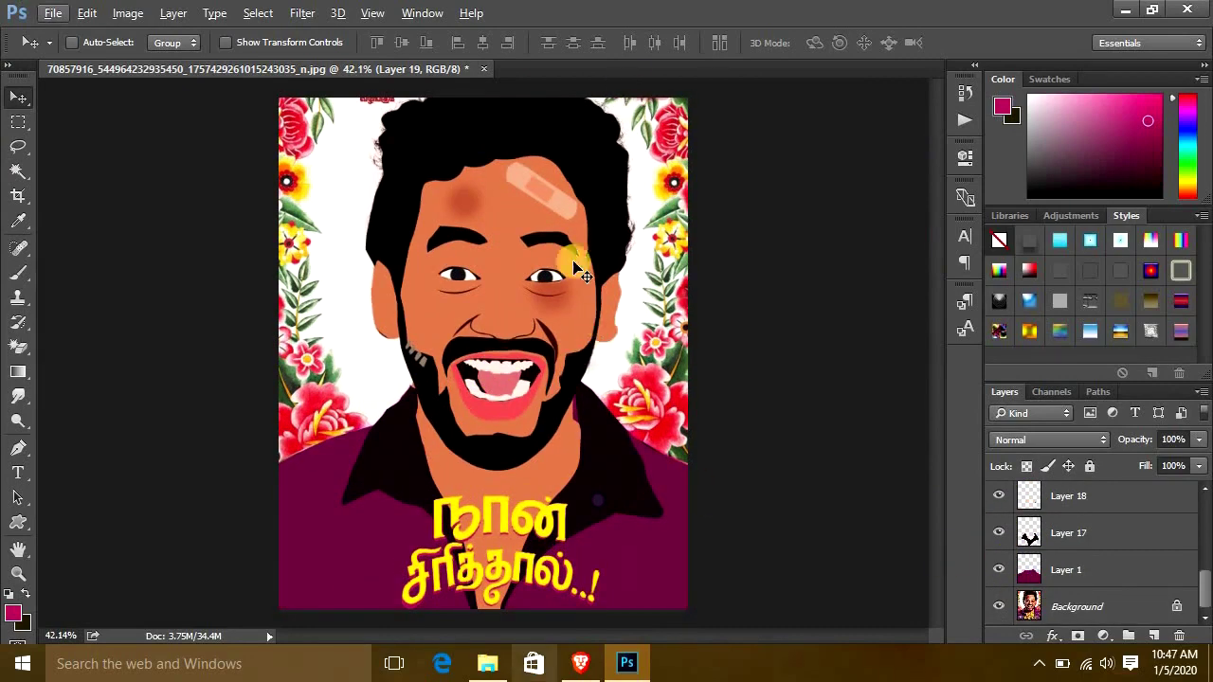
scroll(515, 531, "up", 3)
scroll(514, 531, "down", 2)
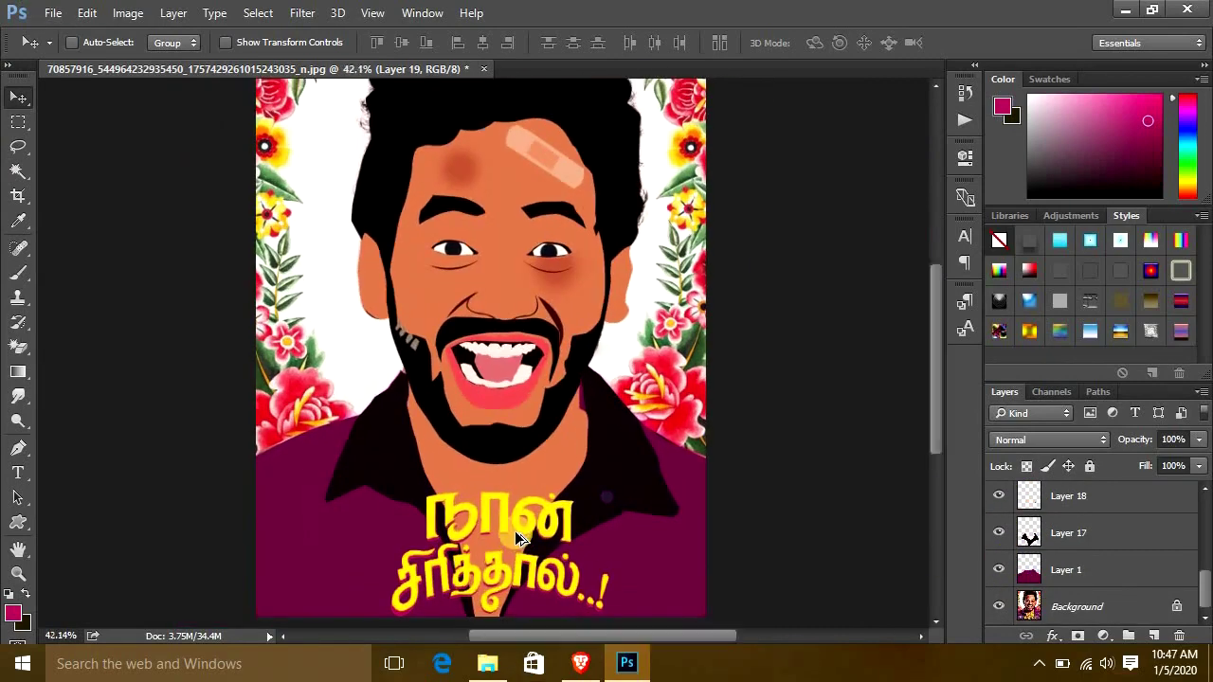
scroll(569, 473, "down", 1)
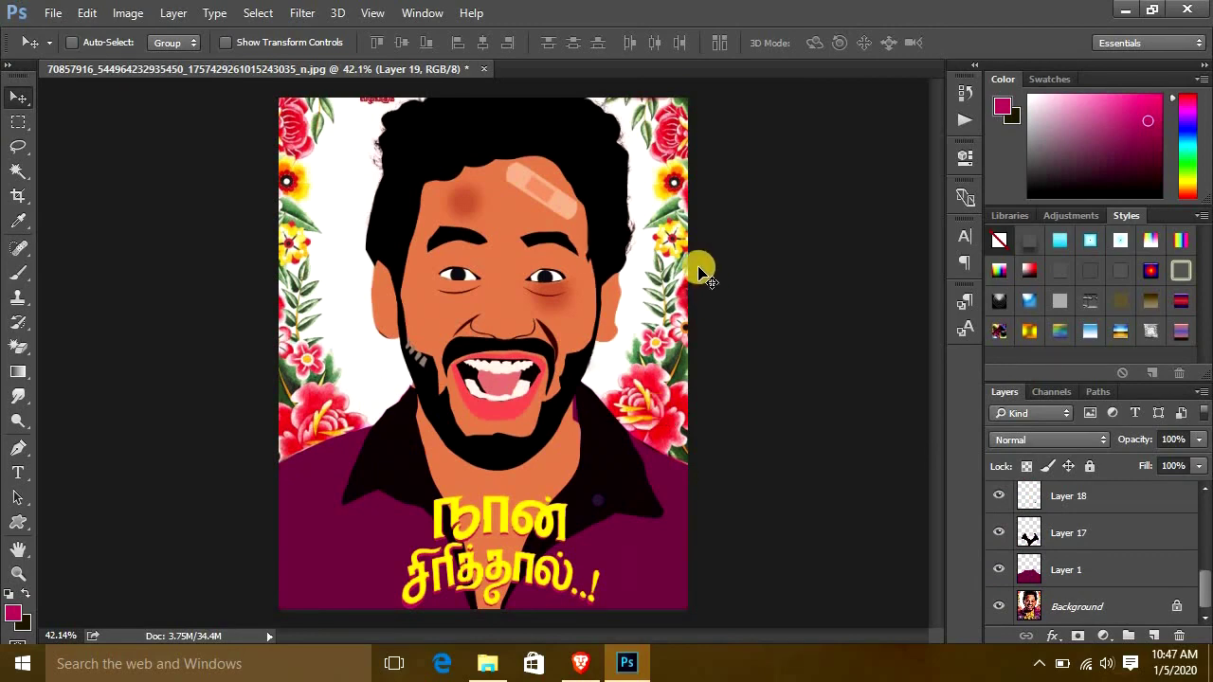
left_click(998, 569, "alt")
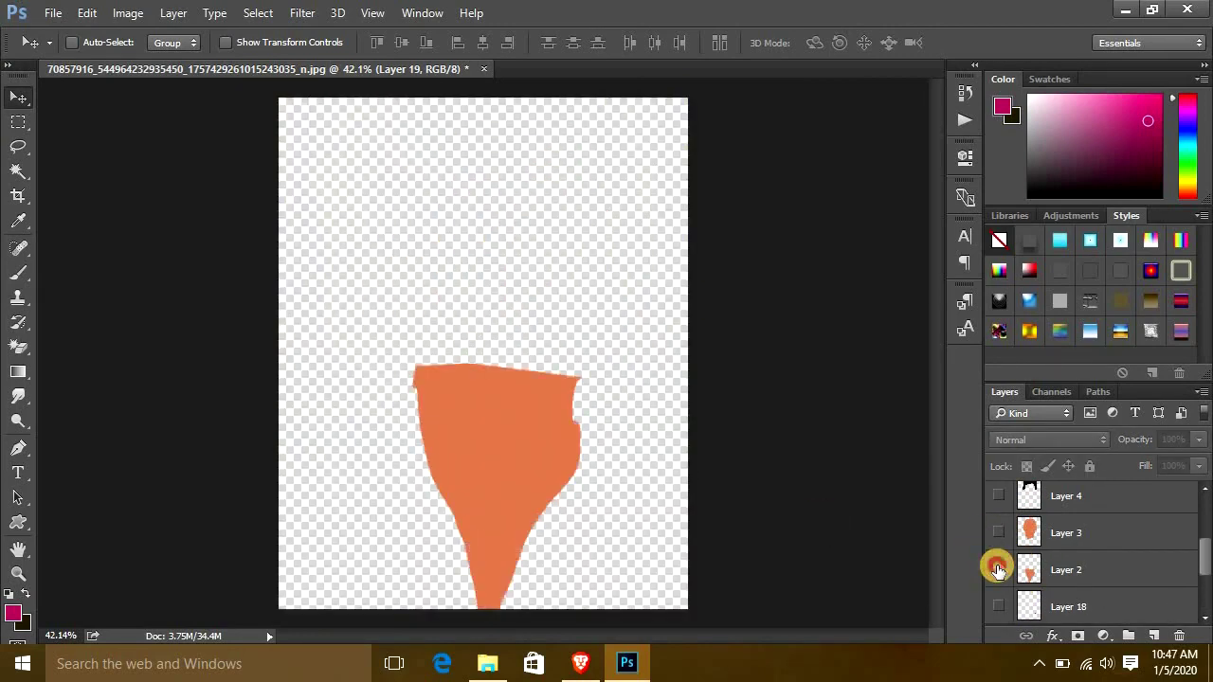
Sample an orange skin tone from the face and select the orange skin Layer 2.
scroll(1087, 540, "down", 2)
left_click(1077, 607)
key("b")
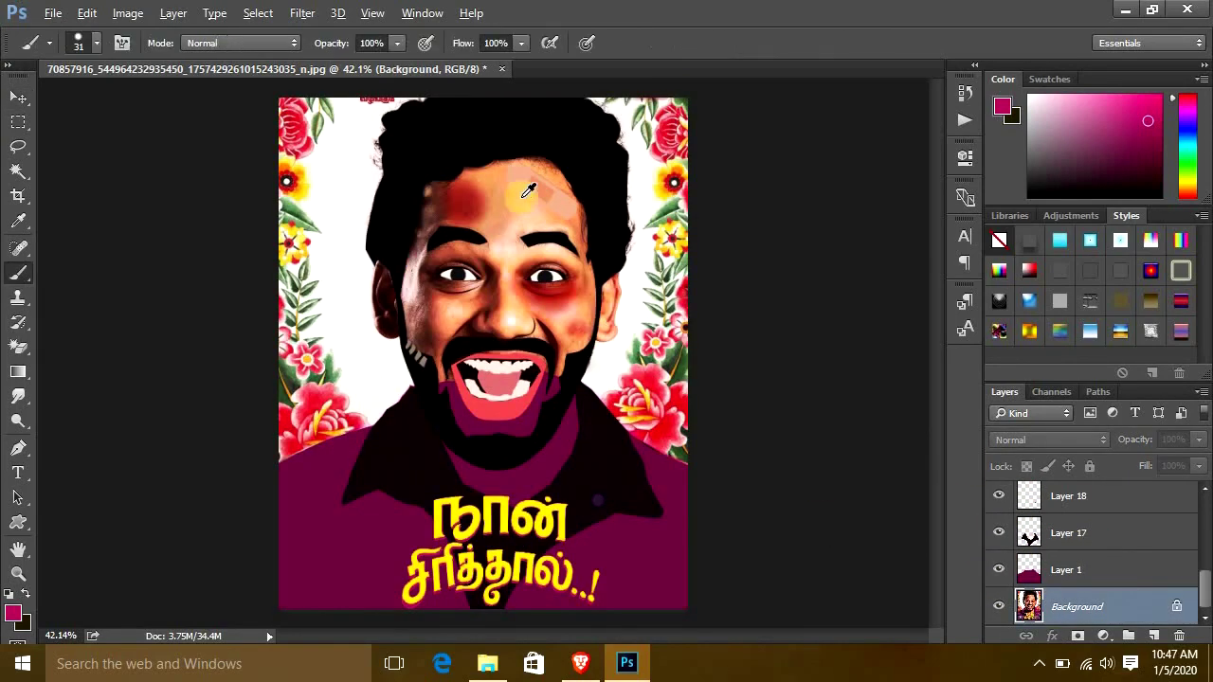
left_click(512, 210, "alt")
scroll(1001, 527, "up", 2)
left_click(998, 533)
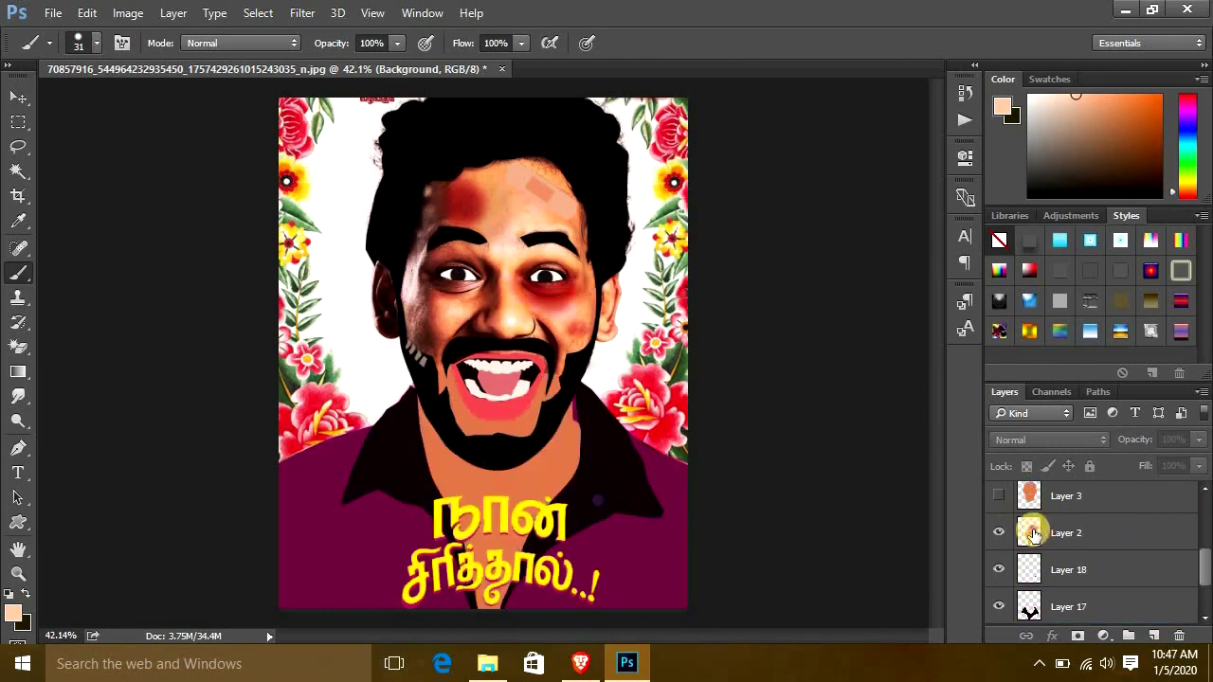
key("ctrl+d")
left_click(491, 217, "alt")
Load the beard-and-neck outline as a selection, show skin Layer 3, then deselect.
left_click(1066, 611, "ctrl")
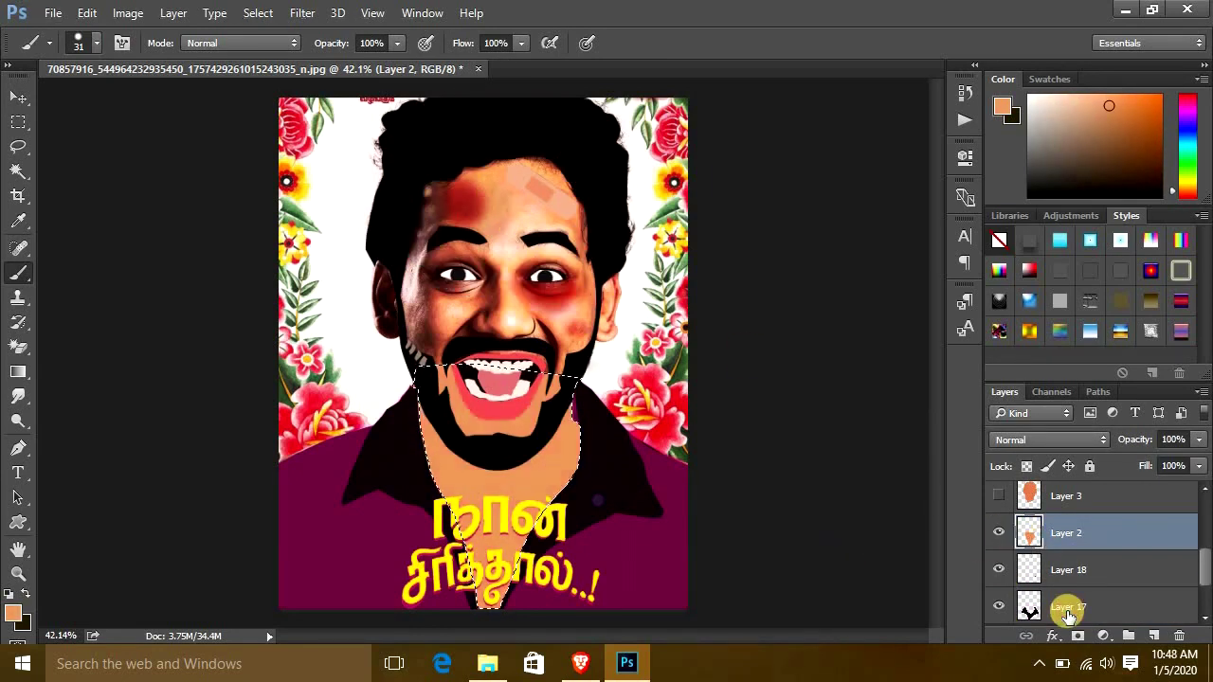
left_click(999, 495)
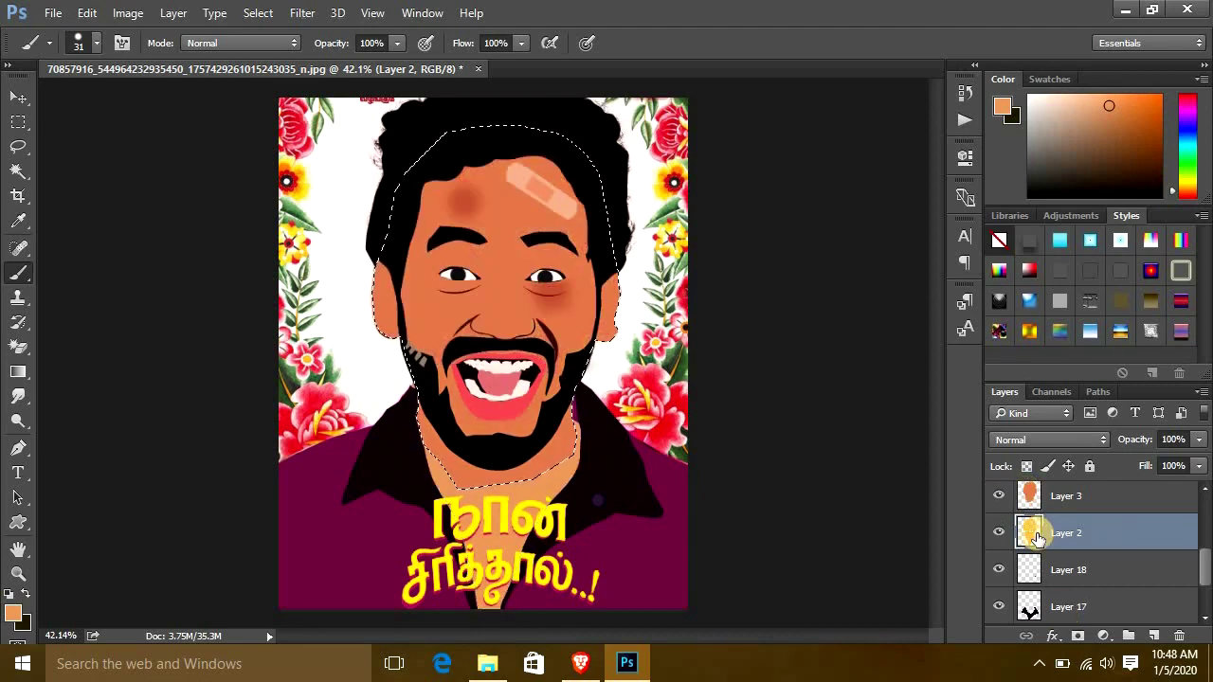
scroll(1061, 576, "up", 2)
left_click(1066, 569)
key("ctrl+d")
key("v")
Scroll through the Layers panel and show only the original photo layer.
scroll(593, 253, "down", 1)
scroll(593, 253, "up", 1)
scroll(1129, 572, "down", 3)
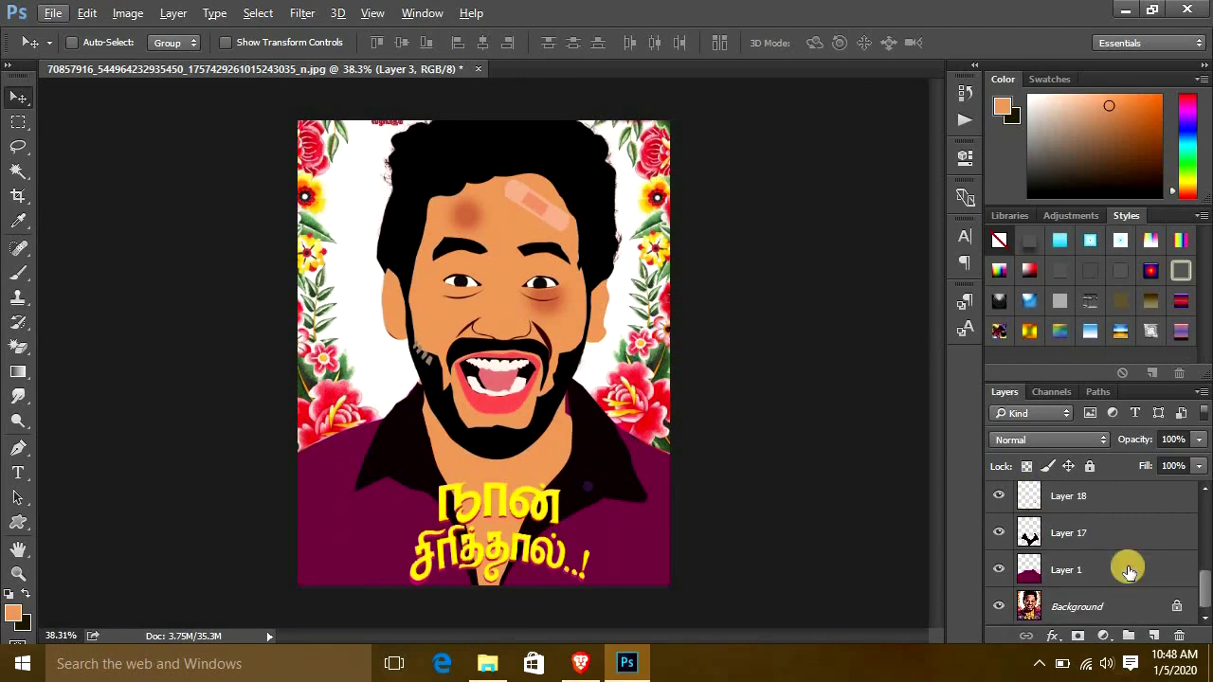
scroll(643, 337, "up", 3)
scroll(327, 420, "up", 2)
scroll(328, 419, "down", 2)
scroll(328, 425, "down", 3)
scroll(556, 330, "up", 3)
scroll(555, 330, "down", 4)
scroll(569, 369, "up", 3)
scroll(585, 407, "down", 2)
left_click(1003, 609, "alt")
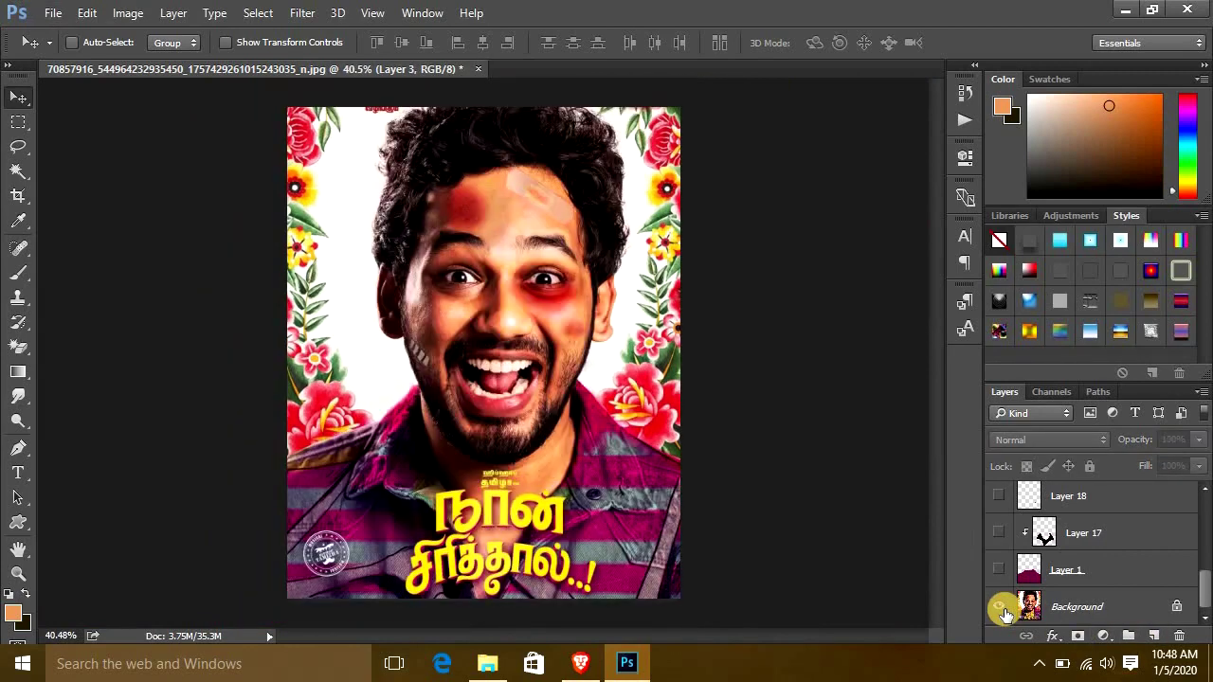
Compare the cartoon with the original photo, then turn all cartoon layers back on.
left_click(1000, 609, "alt")
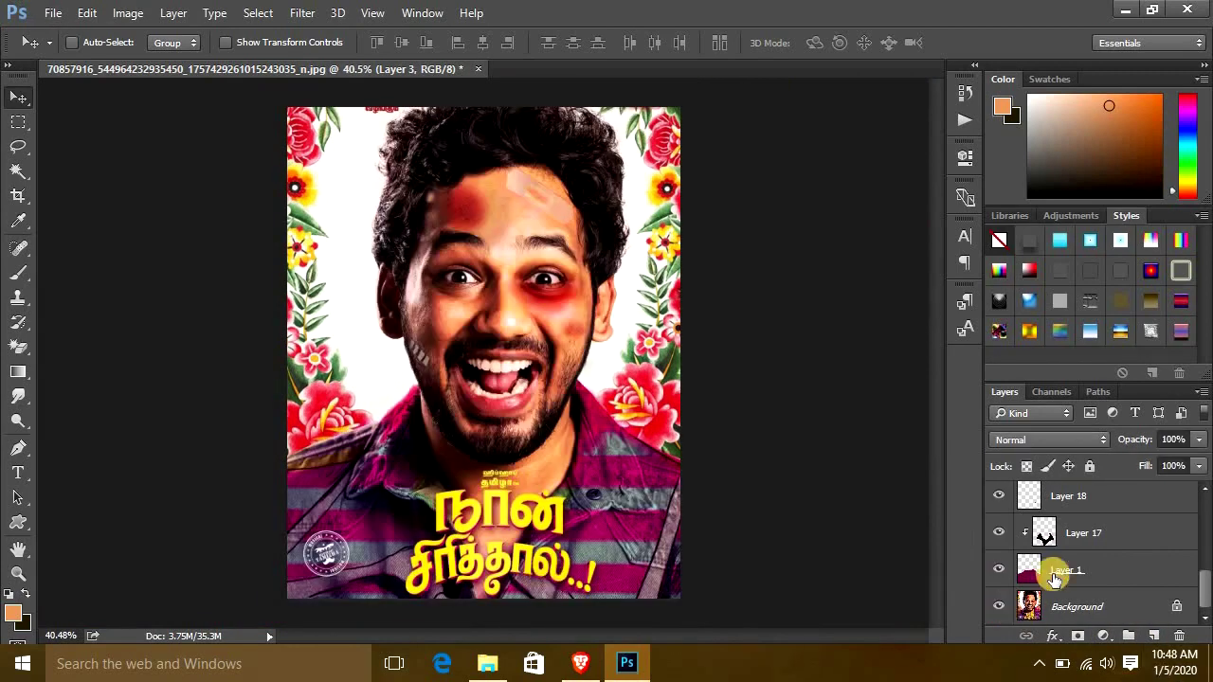
left_click(998, 606, "alt")
scroll(1127, 533, "up", 1)
scroll(1126, 569, "down", 1)
Add a white Solid Color fill layer directly above the Background photo.
left_click(1089, 606)
left_click(1102, 636)
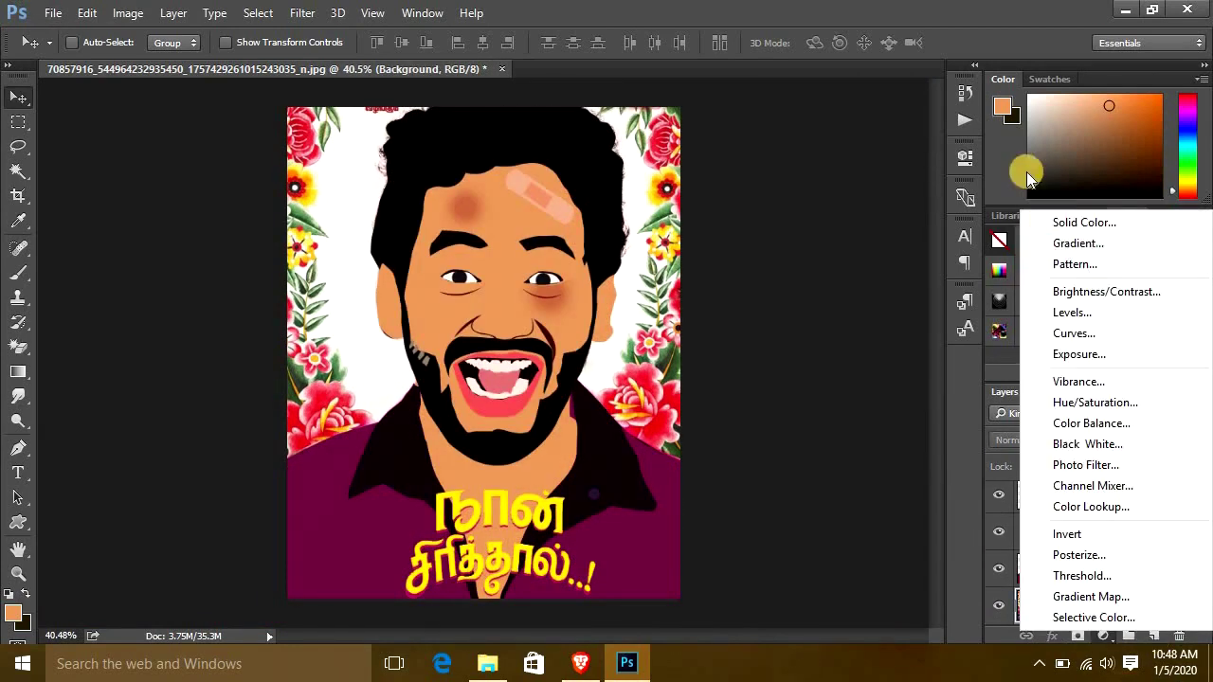
left_click(1049, 222)
left_click(1104, 151)
key("b")
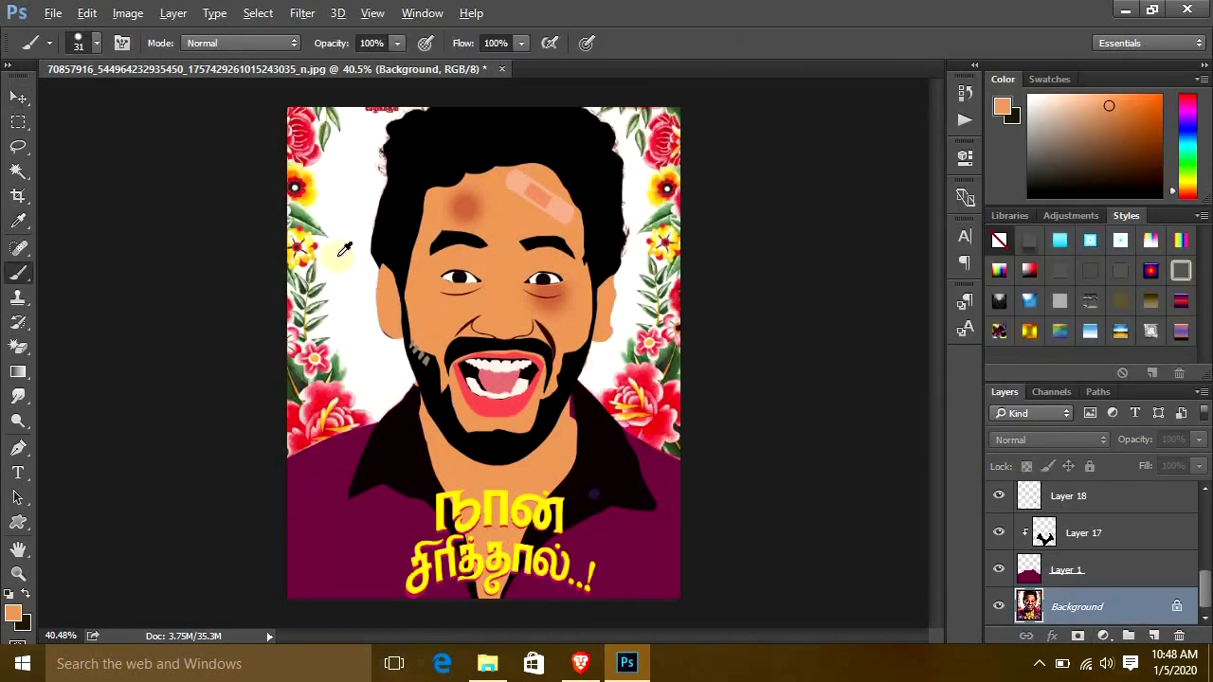
left_click(1103, 636)
left_click(1077, 227)
left_click(1128, 126)
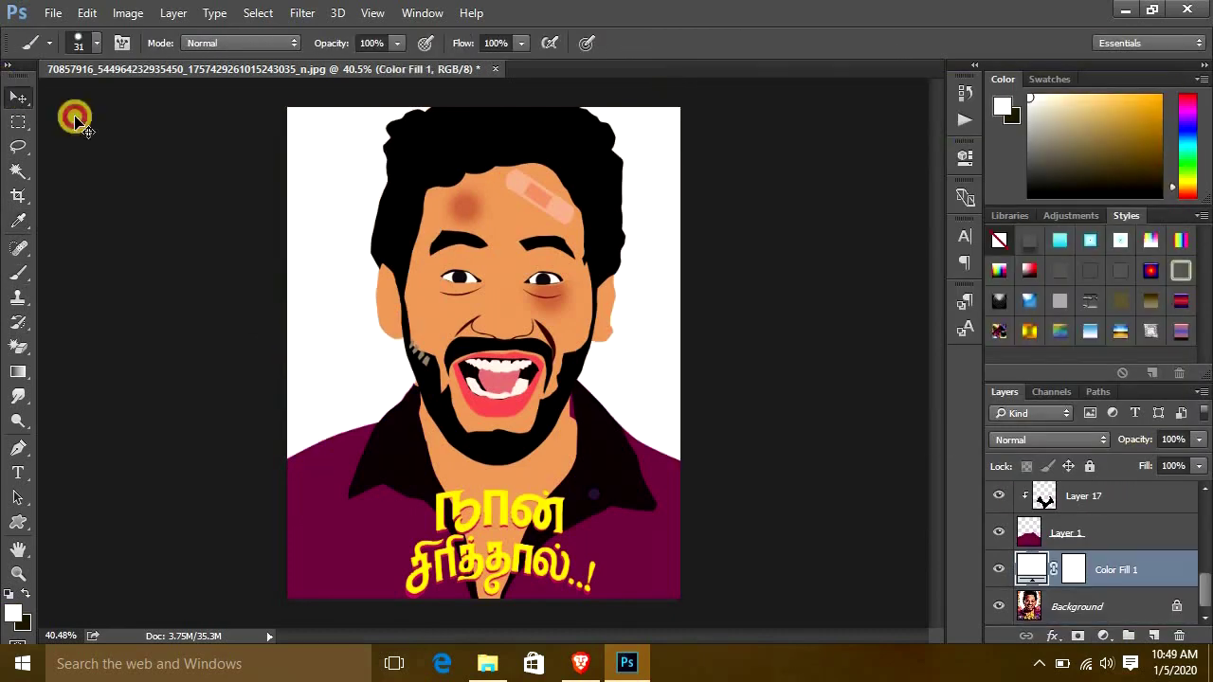
left_click(21, 96)
Select Layer 17 and briefly hide it to check the shirt shading.
scroll(406, 230, "up", 3)
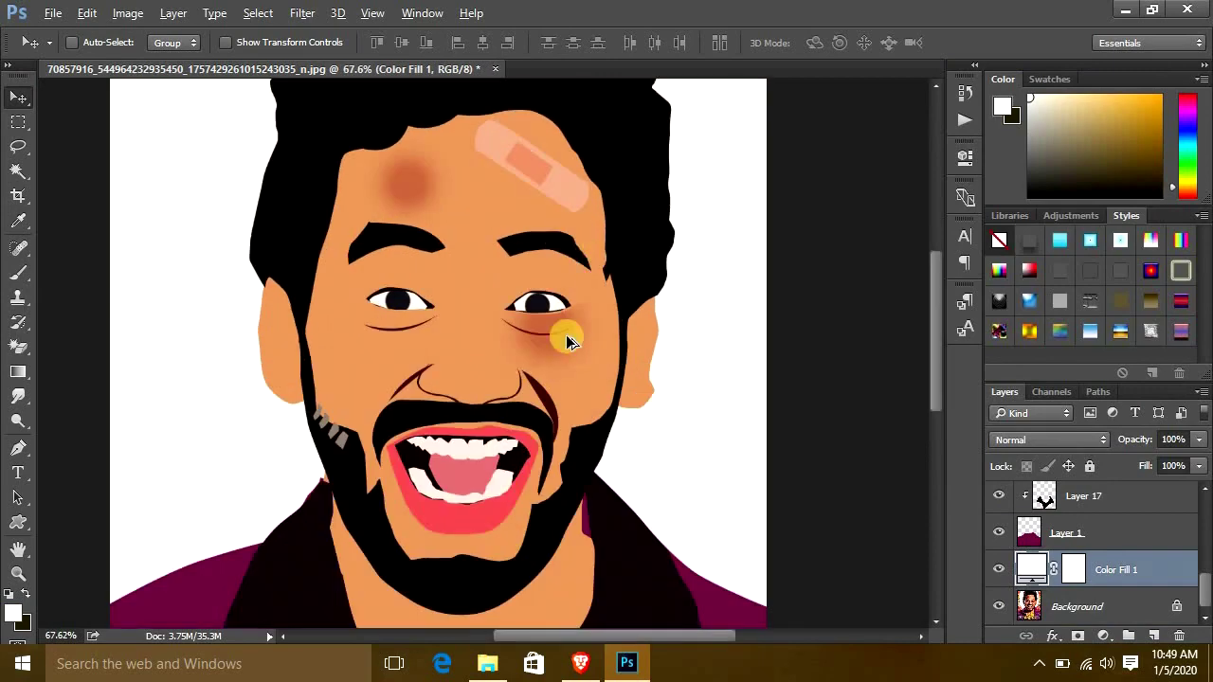
scroll(568, 342, "up", 2)
scroll(460, 474, "down", 5)
scroll(1039, 527, "up", 3)
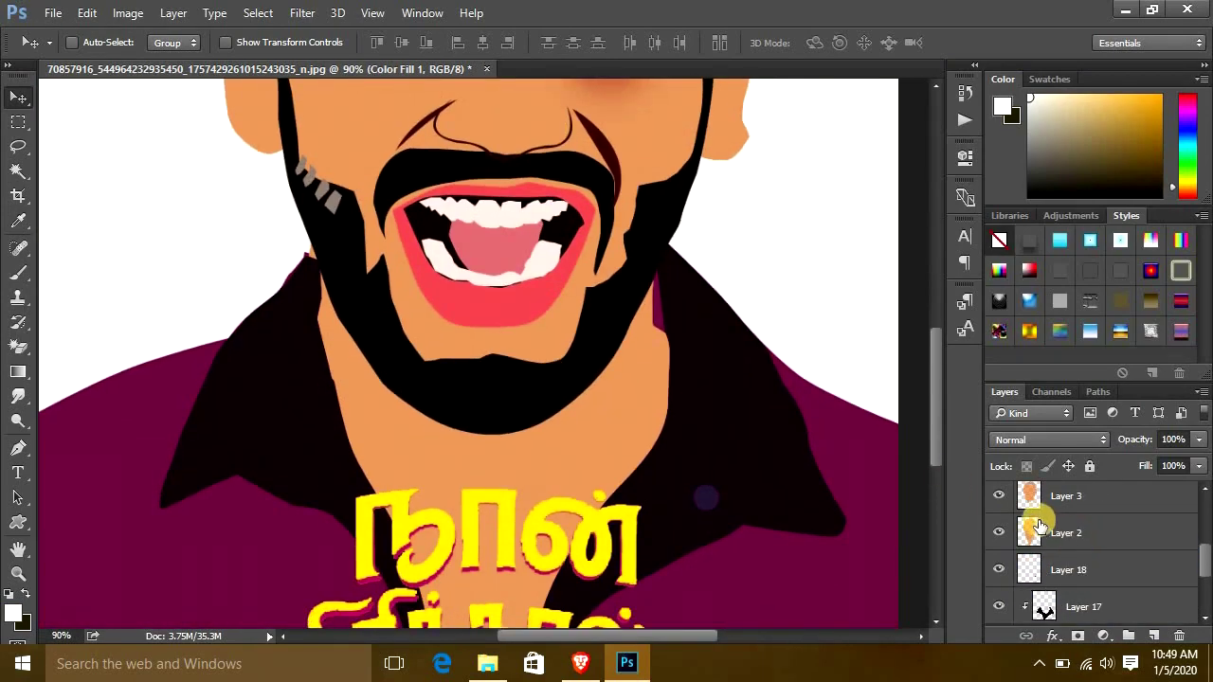
scroll(1039, 526, "down", 2)
left_click(1012, 567)
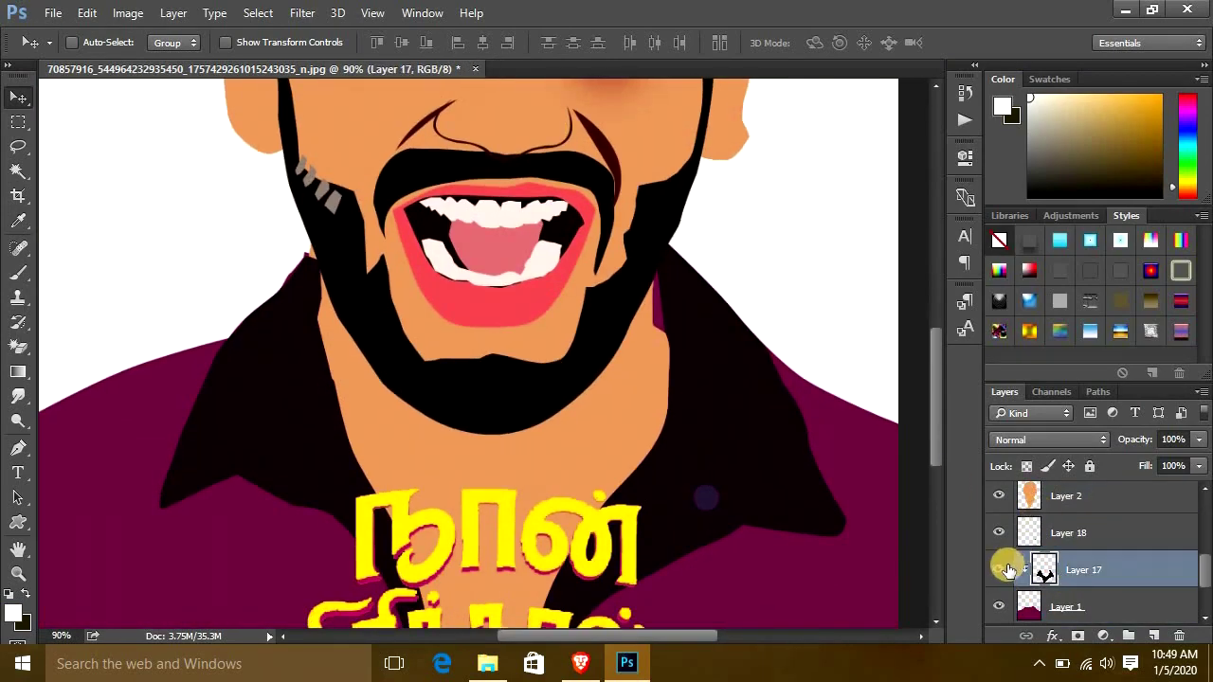
left_click(998, 571)
scroll(739, 369, "down", 2)
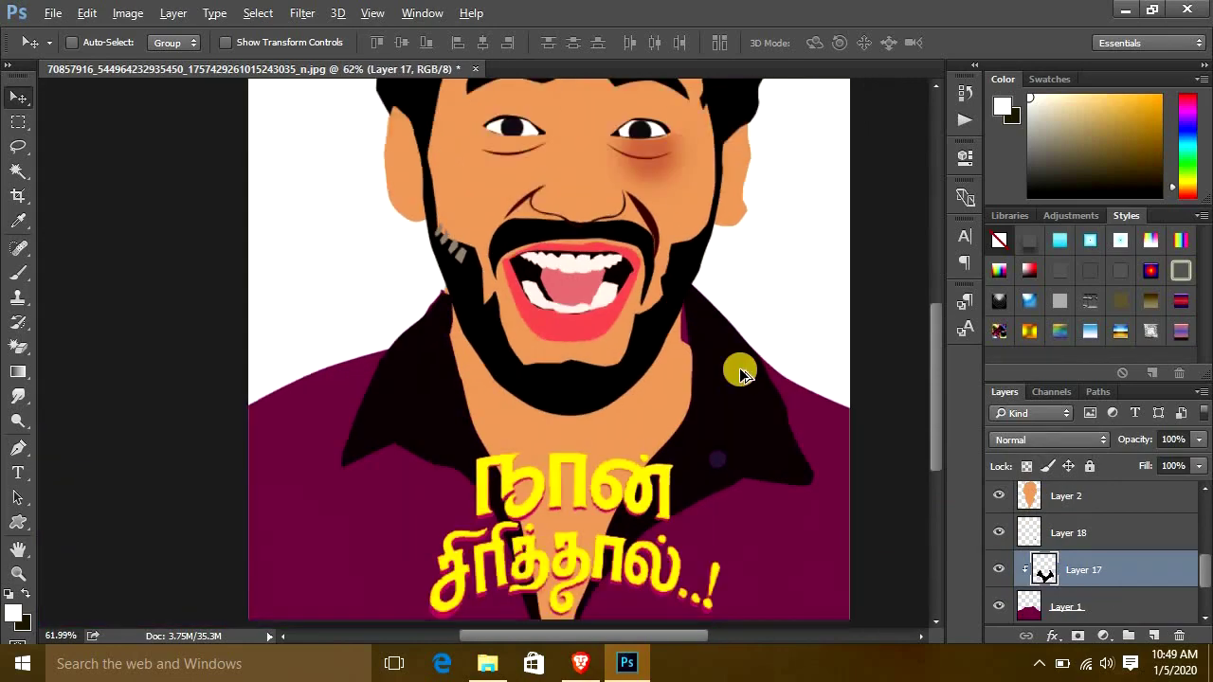
scroll(739, 369, "down", 2)
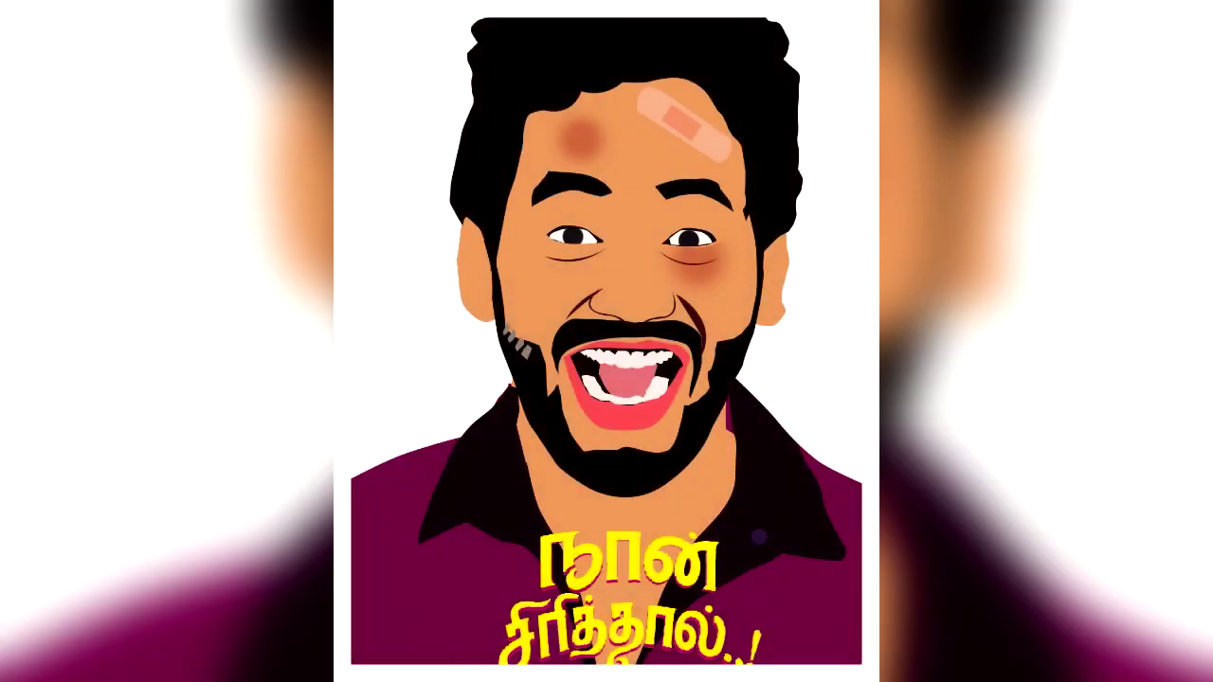